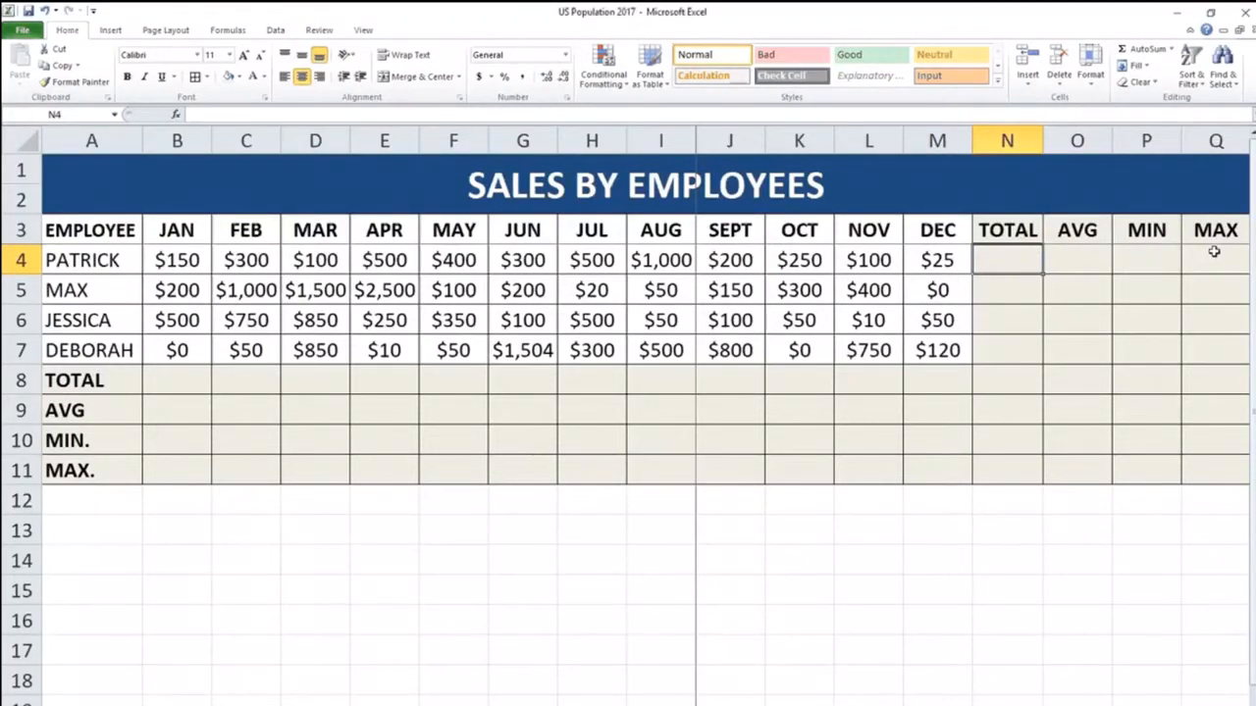
Total the January sales in B8 with =SUM(B4,B5,B6,B7), listing each employee's cell separately
{"action": "left_click", "coordinate": [147, 377]}
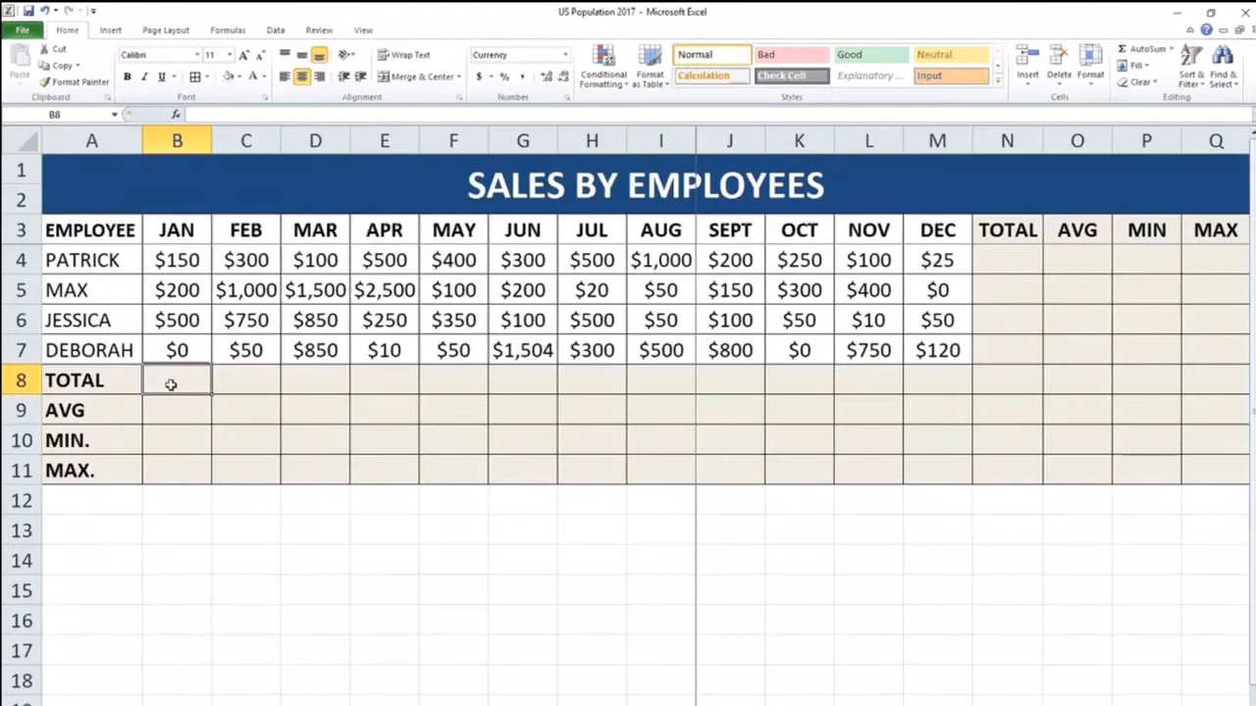
{"action": "type", "text": "=SUM("}
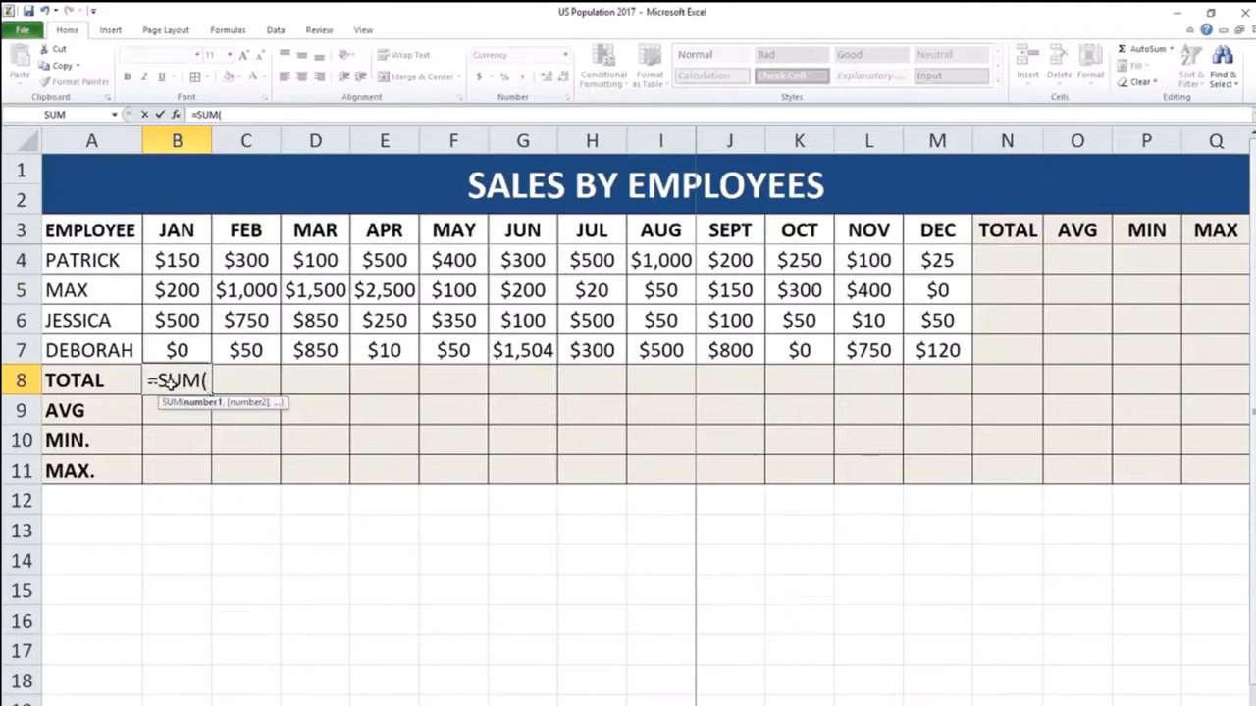
{"action": "left_click", "coordinate": [190, 259]}
{"action": "type", "text": ","}
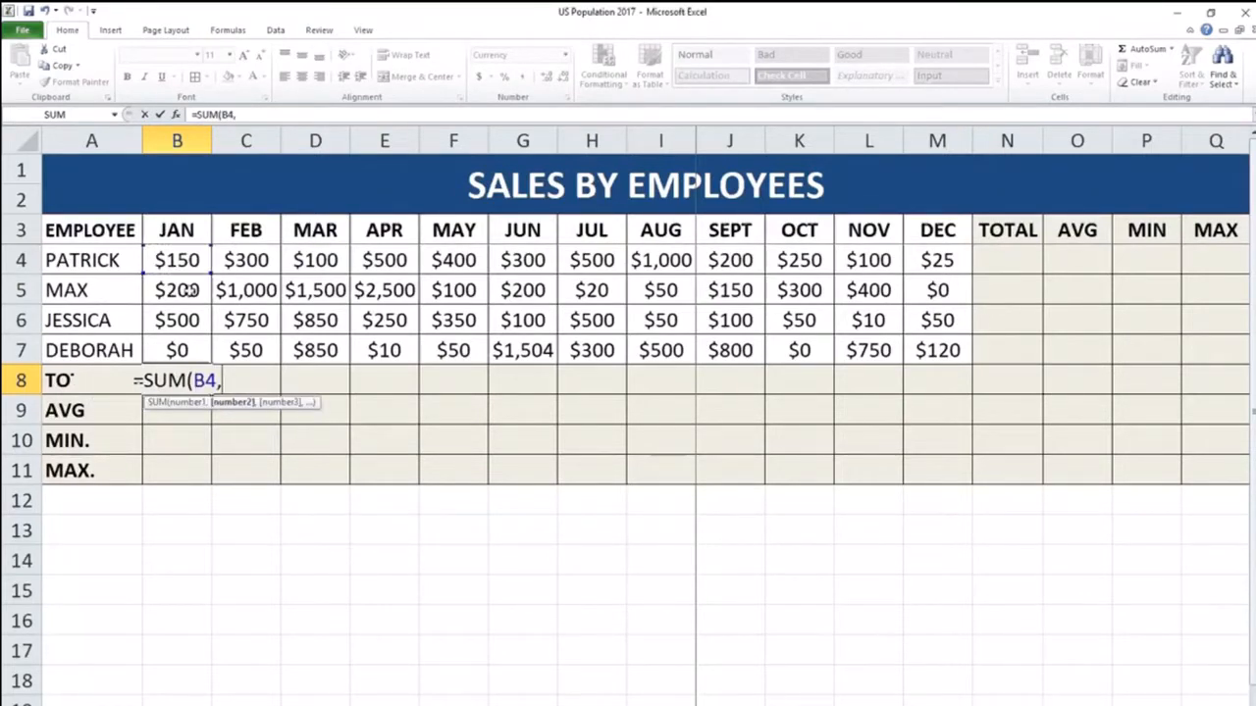
{"action": "left_click", "coordinate": [190, 290]}
{"action": "type", "text": ","}
{"action": "left_click", "coordinate": [182, 321]}
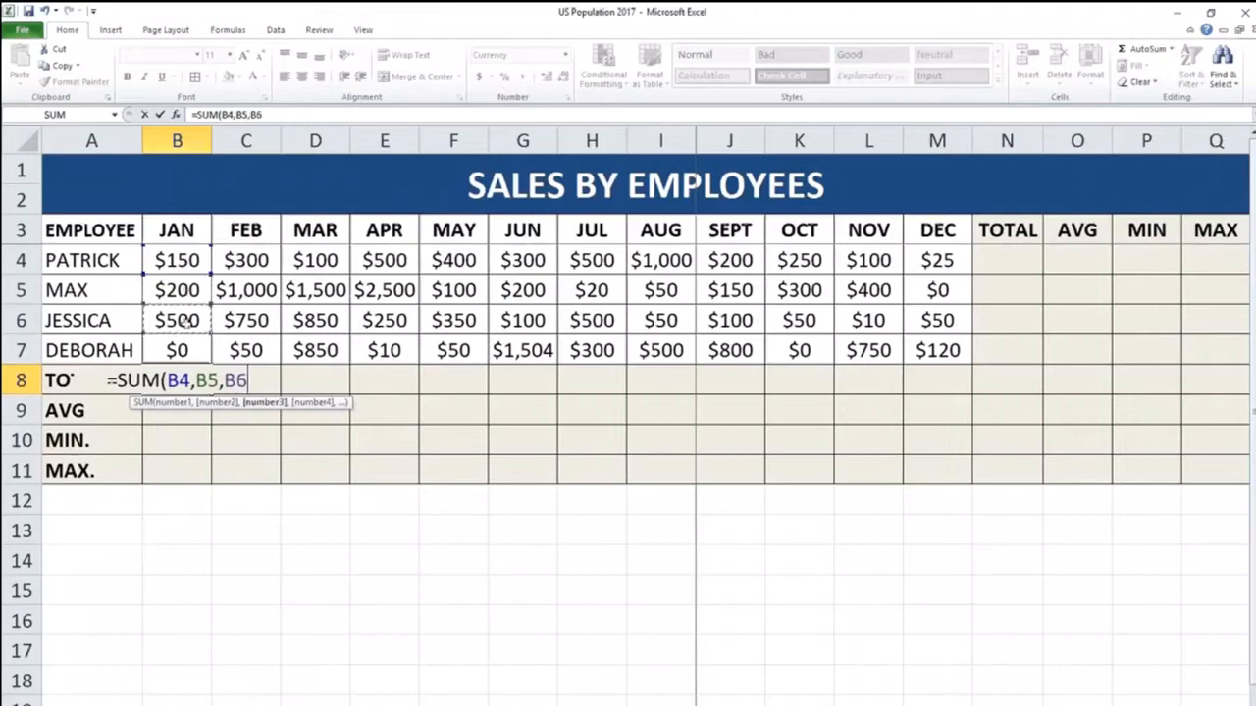
{"action": "type", "text": ","}
{"action": "left_click", "coordinate": [176, 351]}
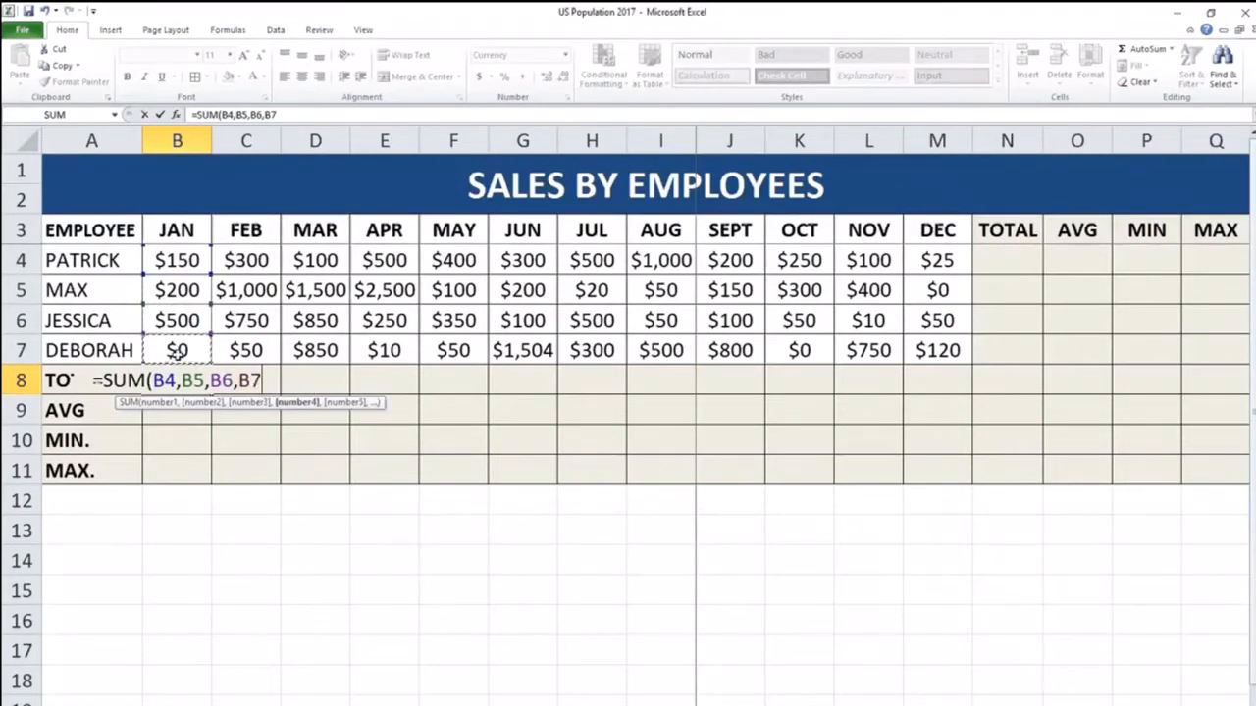
{"action": "type", "text": ")"}
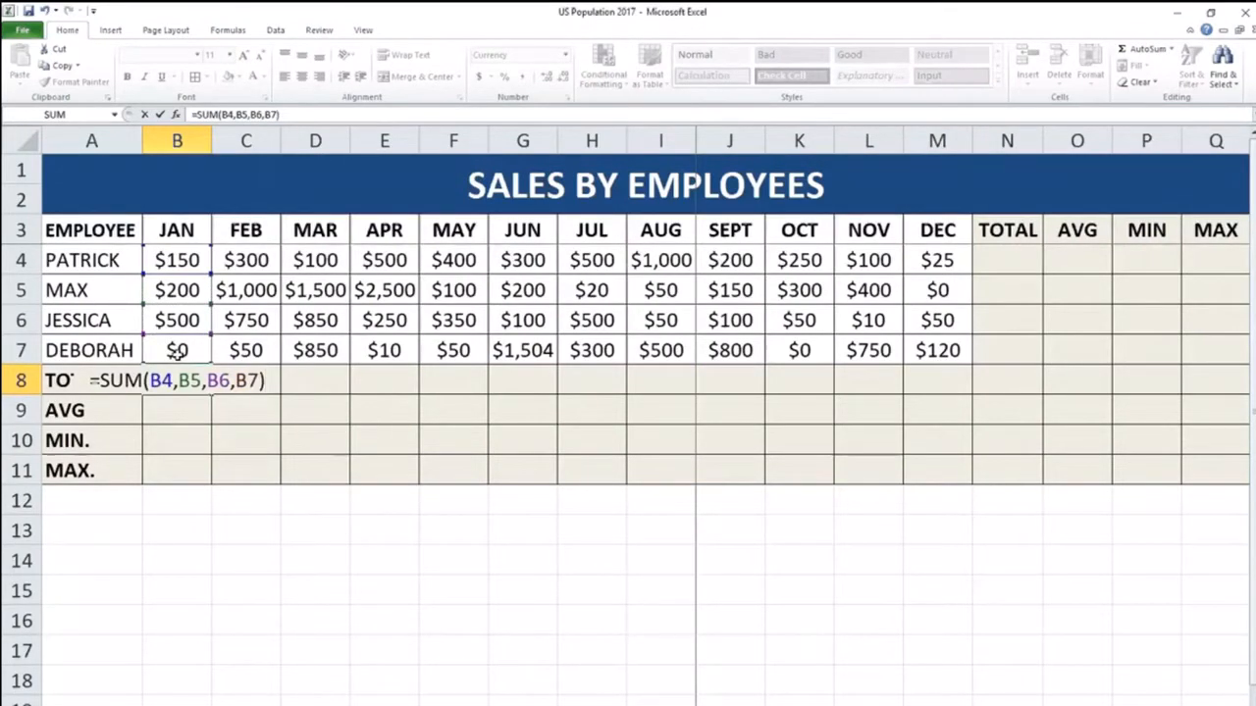
{"action": "key", "text": "Return"}
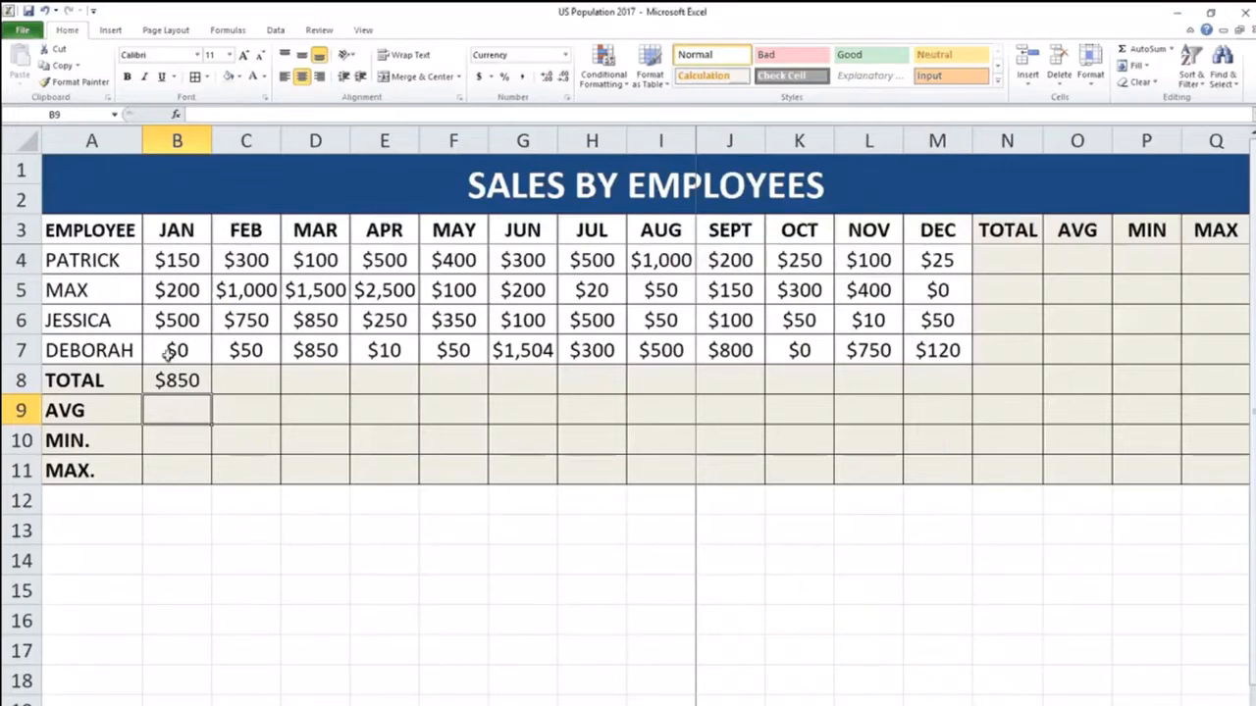
Copy the January total formula from B8 into C8 to total the February sales
{"action": "left_click", "coordinate": [227, 381]}
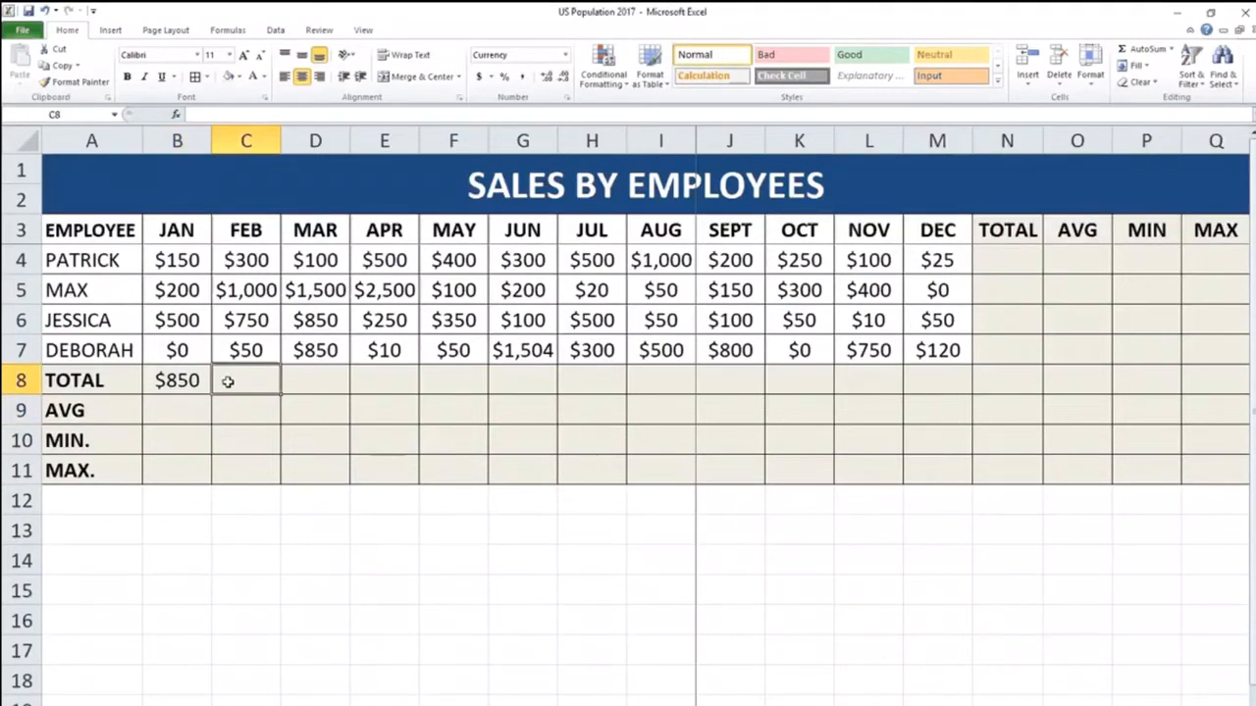
{"action": "left_click", "coordinate": [158, 391]}
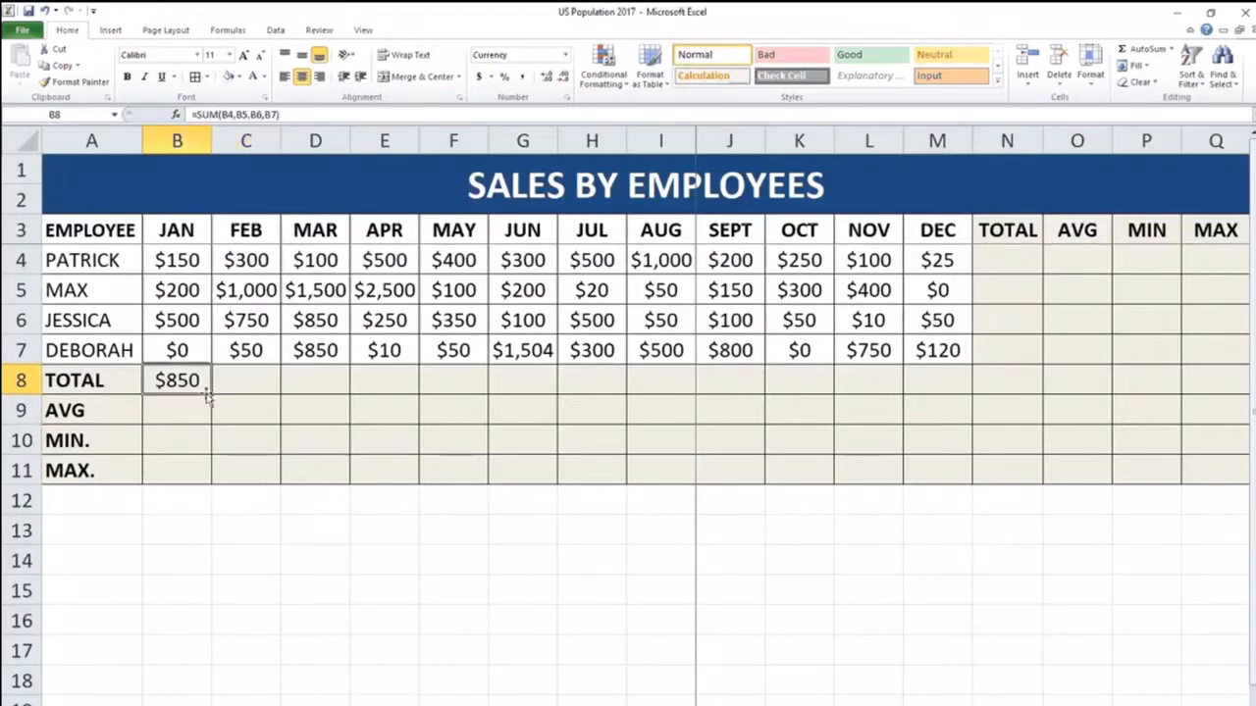
{"action": "left_click_drag", "start_coordinate": [209, 390], "coordinate": [276, 402]}
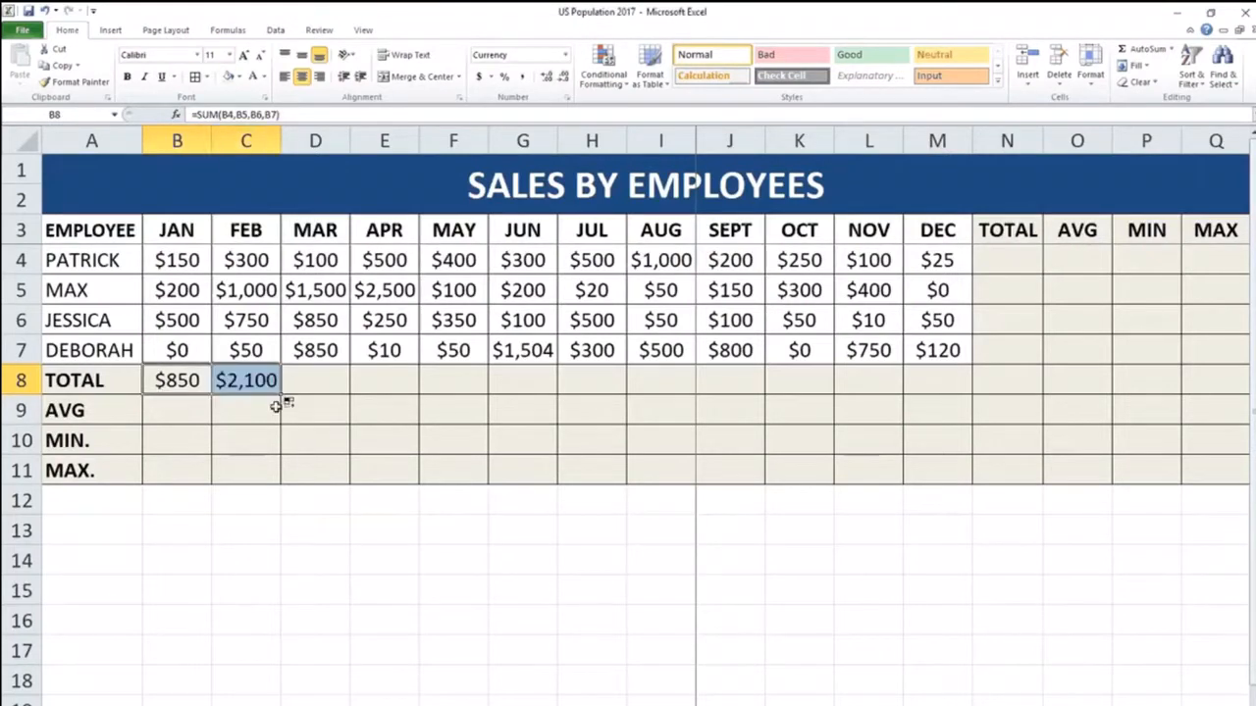
{"action": "left_click", "coordinate": [273, 392]}
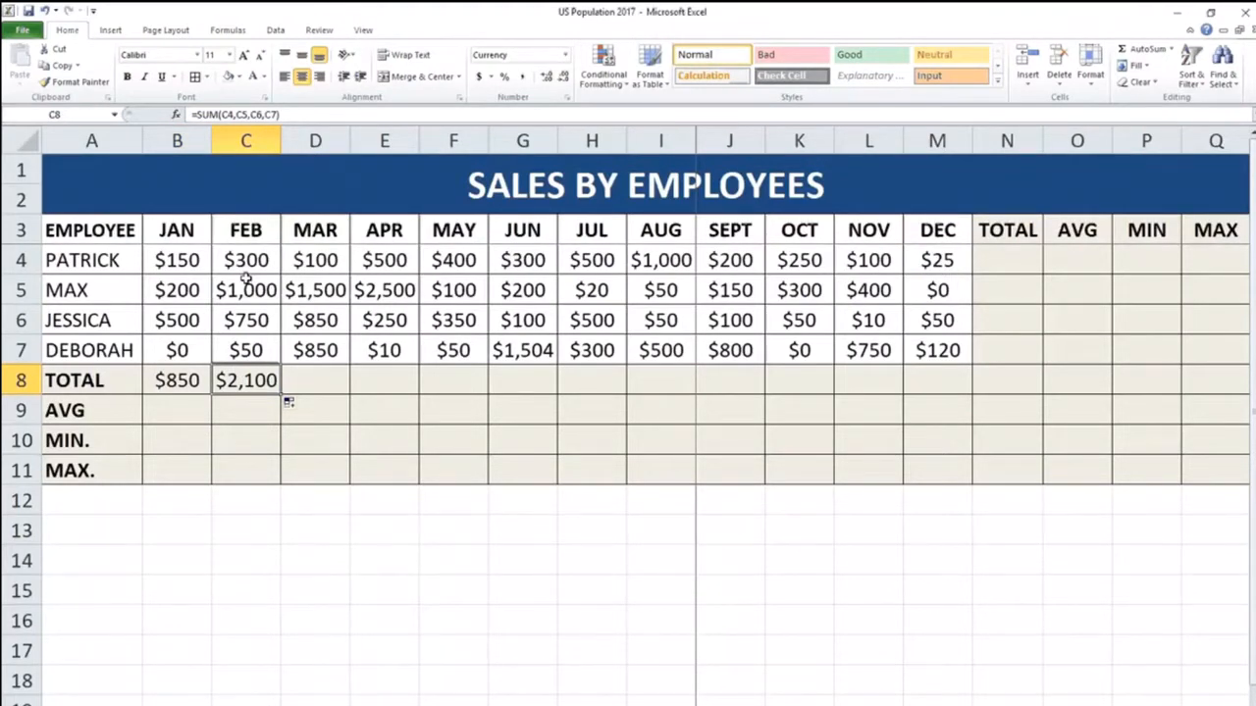
Write the March total formula in D8 as =SUM(D4,D5,D6,D7), without entering it yet
{"action": "left_click", "coordinate": [307, 373]}
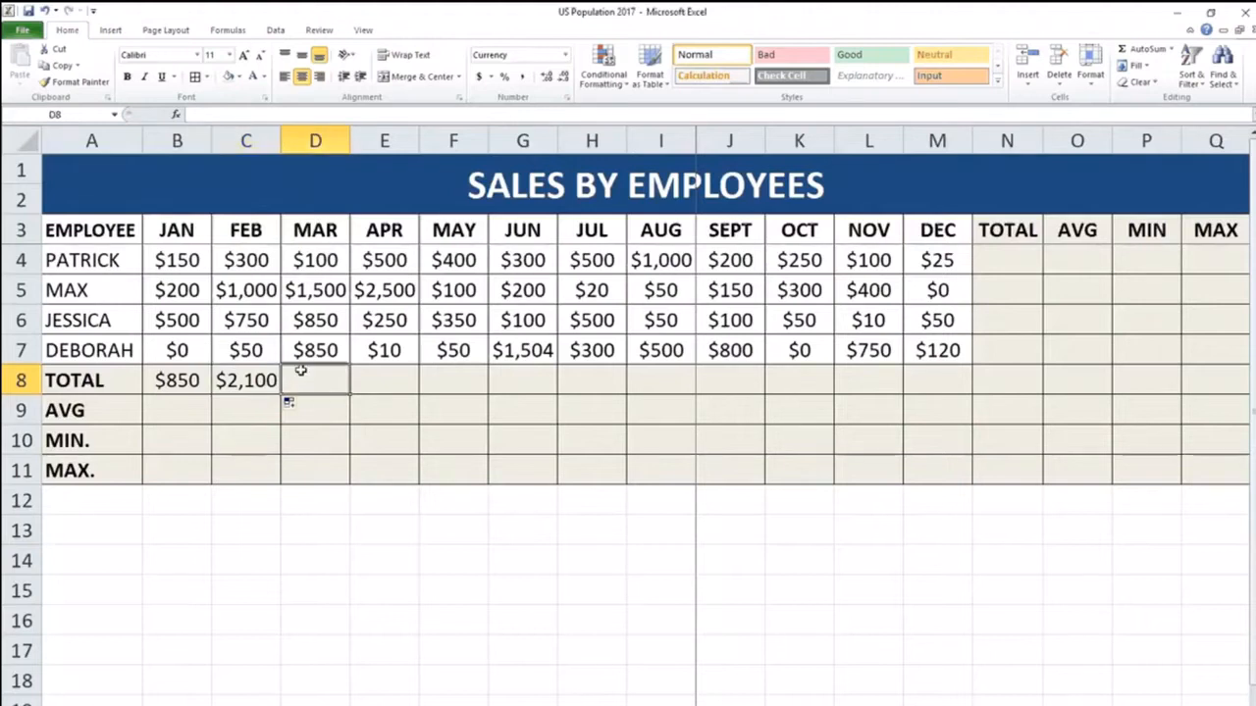
{"action": "type", "text": "="}
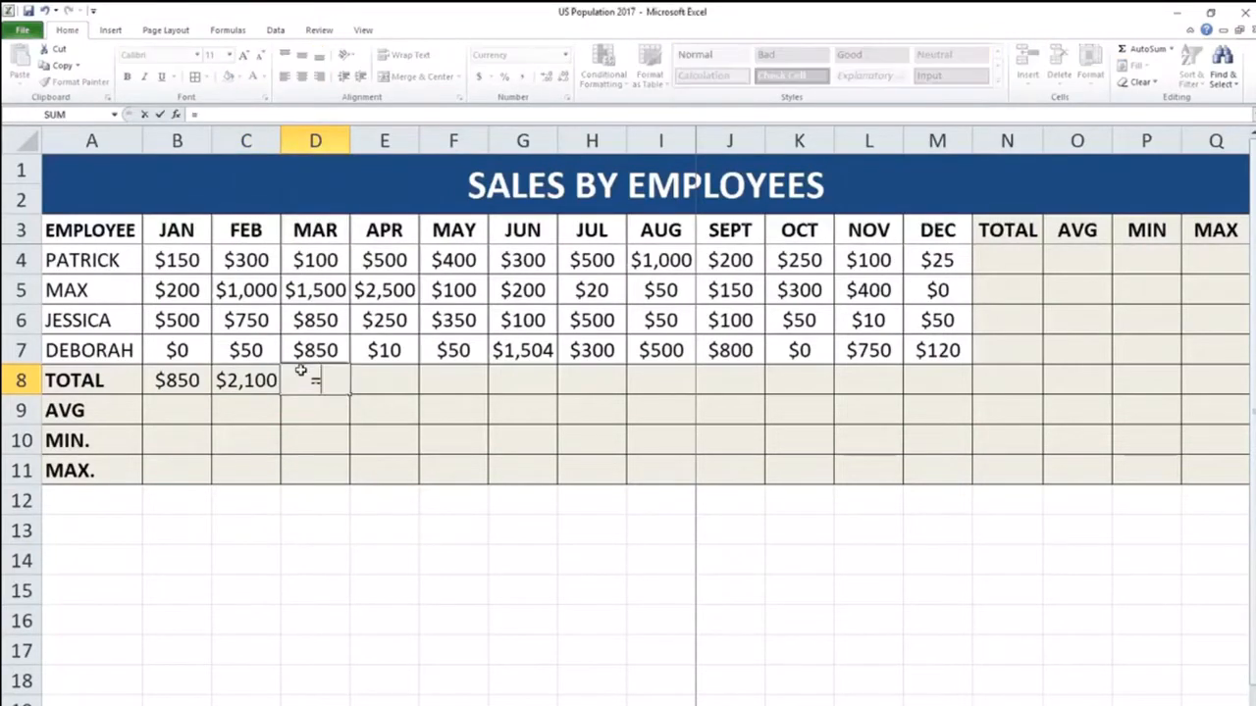
{"action": "type", "text": "SUM("}
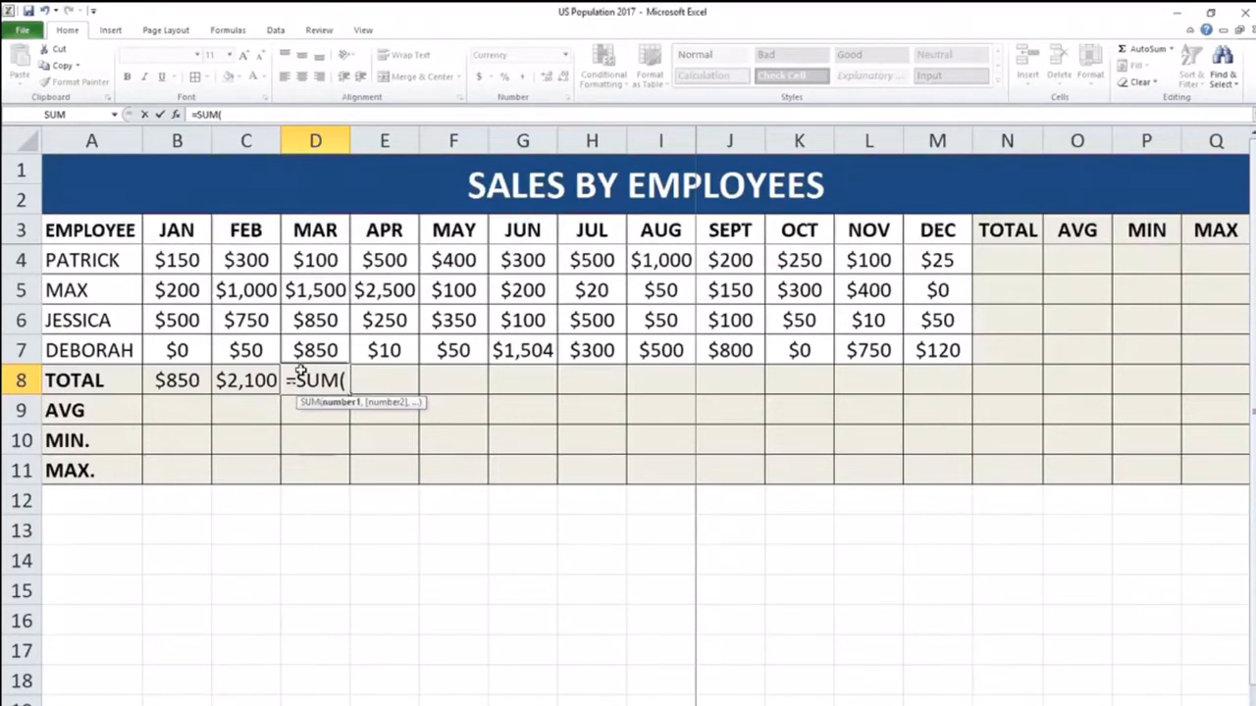
{"action": "left_click", "coordinate": [324, 259]}
{"action": "type", "text": ","}
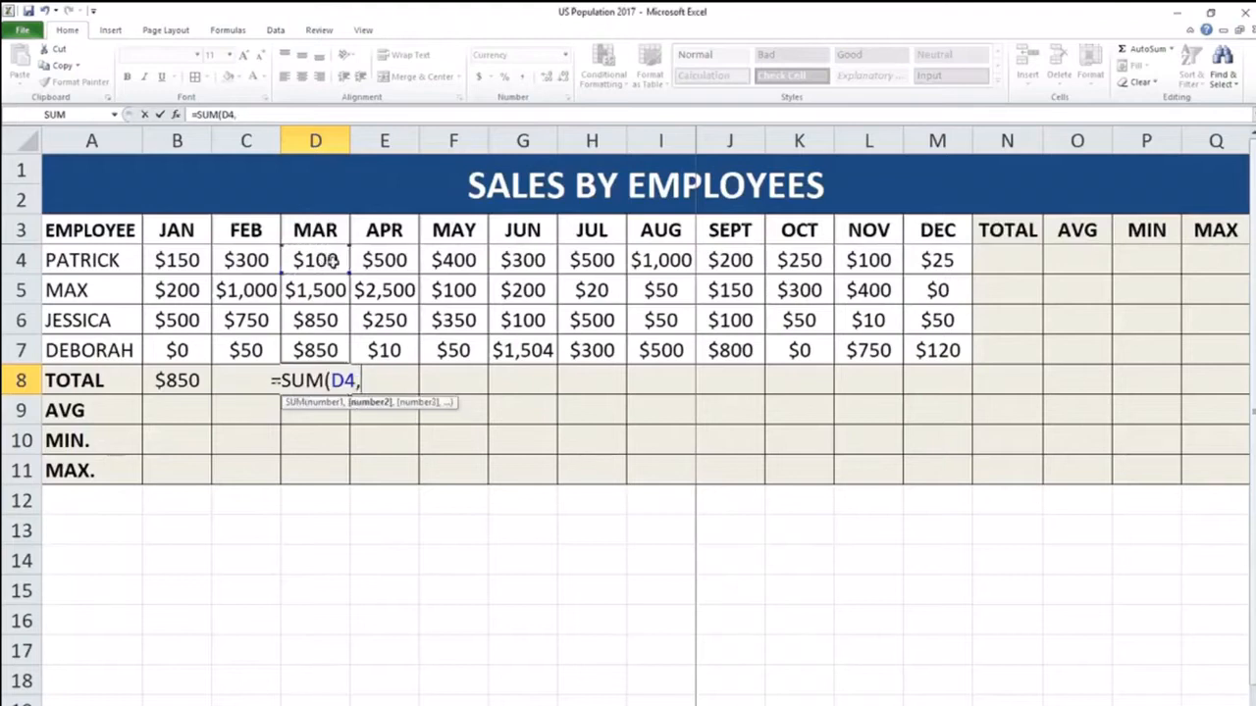
{"action": "left_click", "coordinate": [332, 290]}
{"action": "type", "text": ","}
{"action": "left_click", "coordinate": [339, 321]}
{"action": "type", "text": ","}
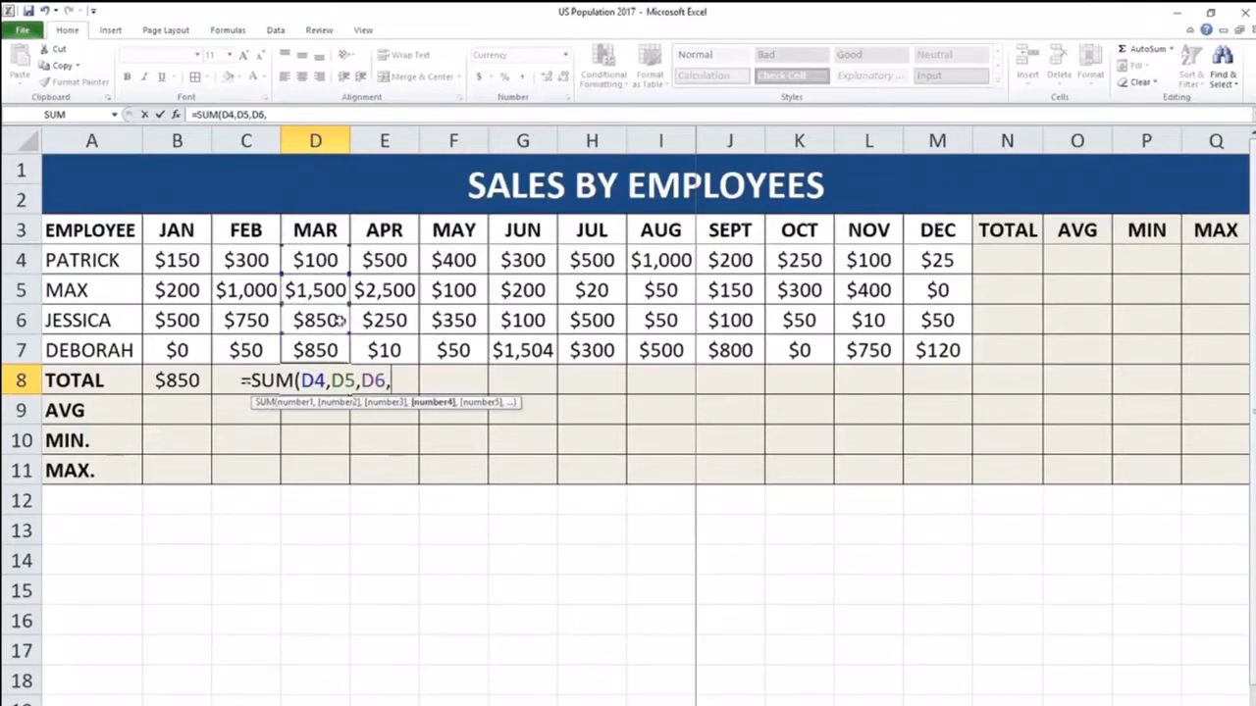
{"action": "left_click", "coordinate": [335, 351]}
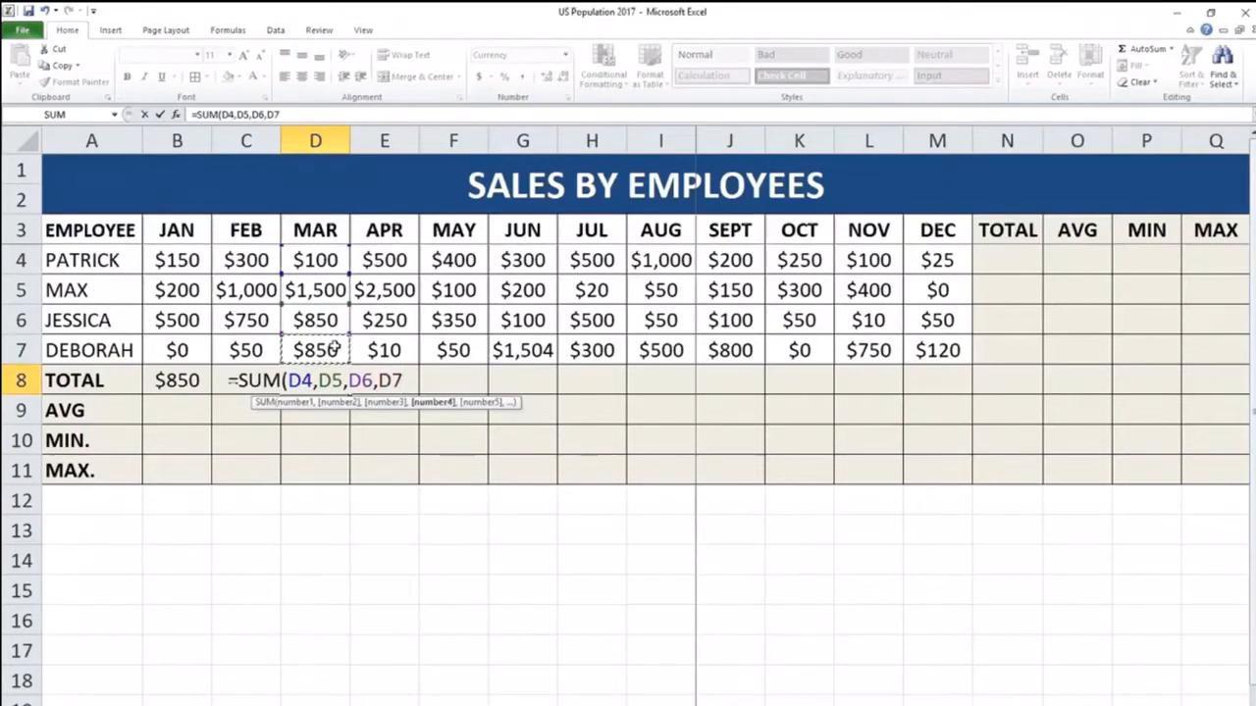
{"action": "type", "text": ")"}
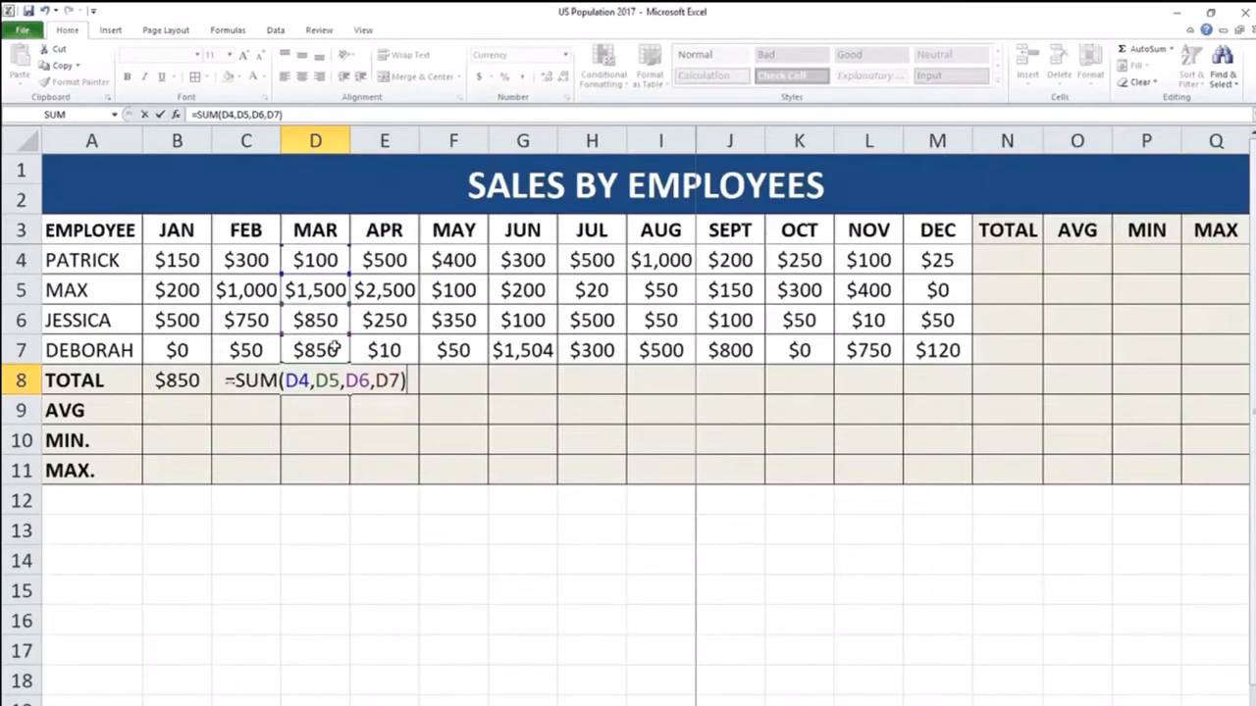
Replace the separate cell references in D8 with a range and enter the March total as =SUM(D4:D7)
{"action": "key", "text": "BackSpace"}
{"action": "key", "text": "BackSpace"}
{"action": "key", "text": "BackSpace"}
{"action": "key", "text": "BackSpace"}
{"action": "key", "text": "BackSpace"}
{"action": "key", "text": "BackSpace"}
{"action": "key", "text": "BackSpace"}
{"action": "key", "text": "BackSpace"}
{"action": "key", "text": "BackSpace"}
{"action": "key", "text": "BackSpace"}
{"action": "key", "text": "BackSpace"}
{"action": "key", "text": "BackSpace"}
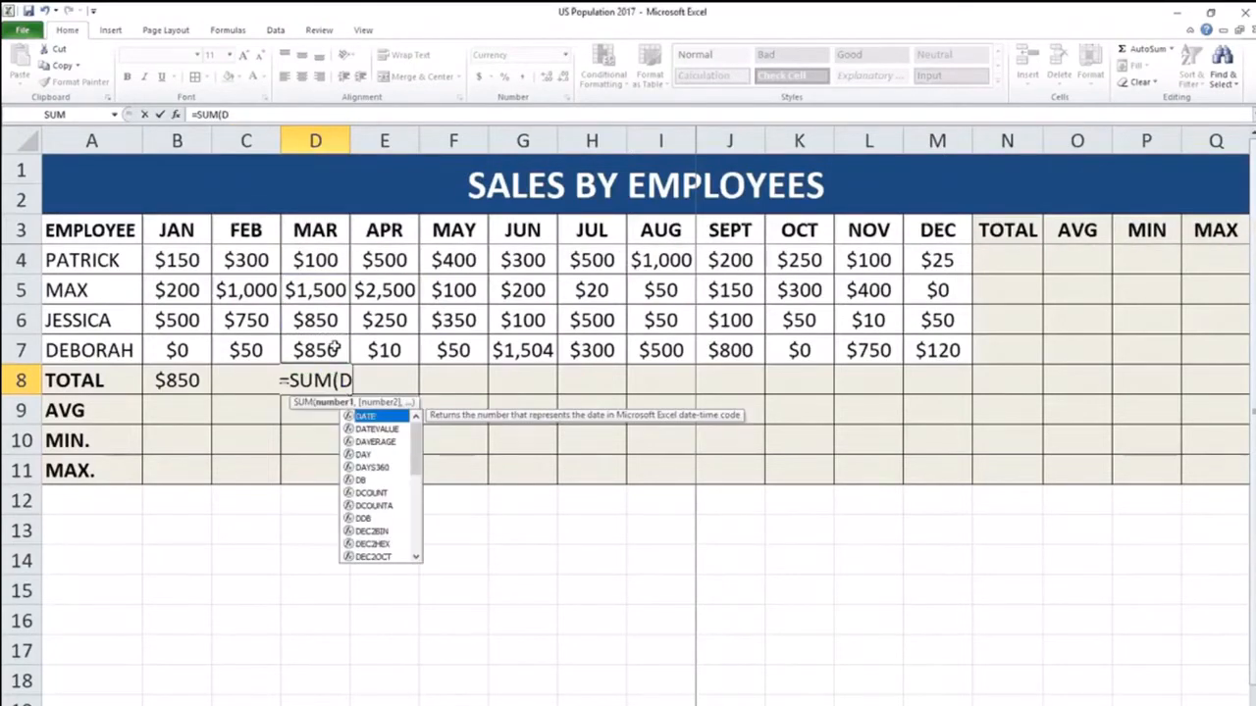
{"action": "left_click", "coordinate": [333, 258]}
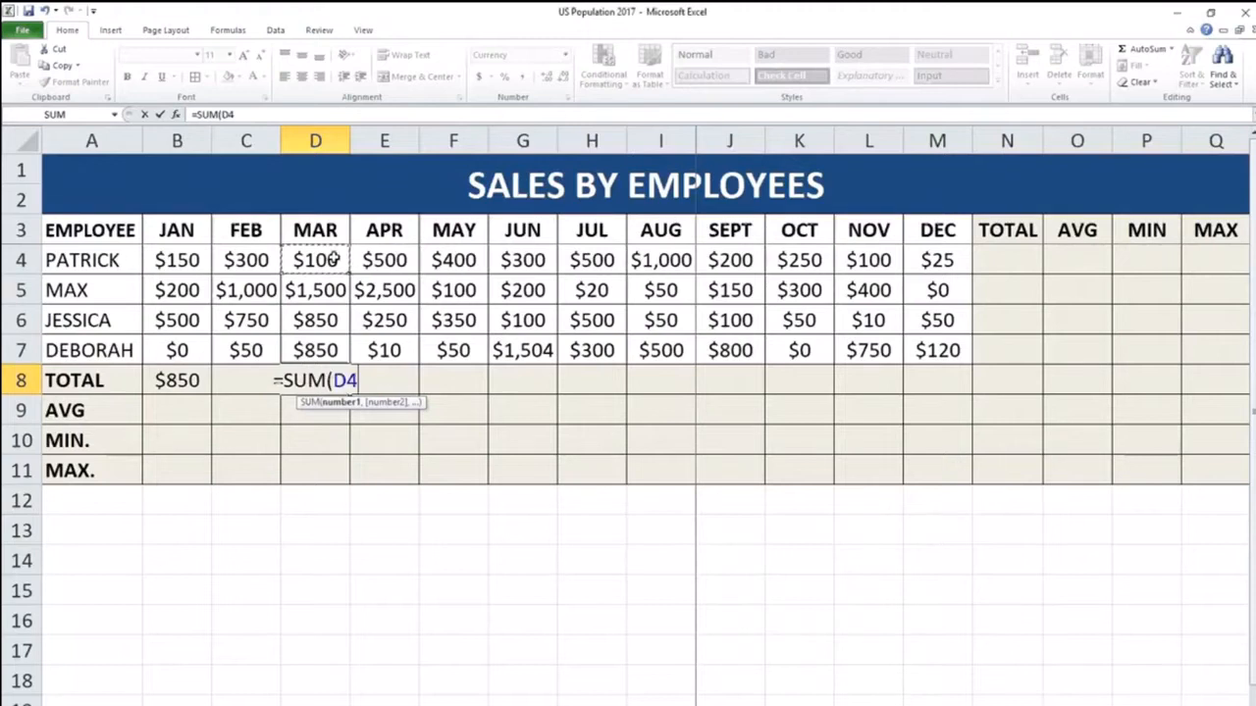
{"action": "left_click_drag", "start_coordinate": [333, 258], "coordinate": [335, 350]}
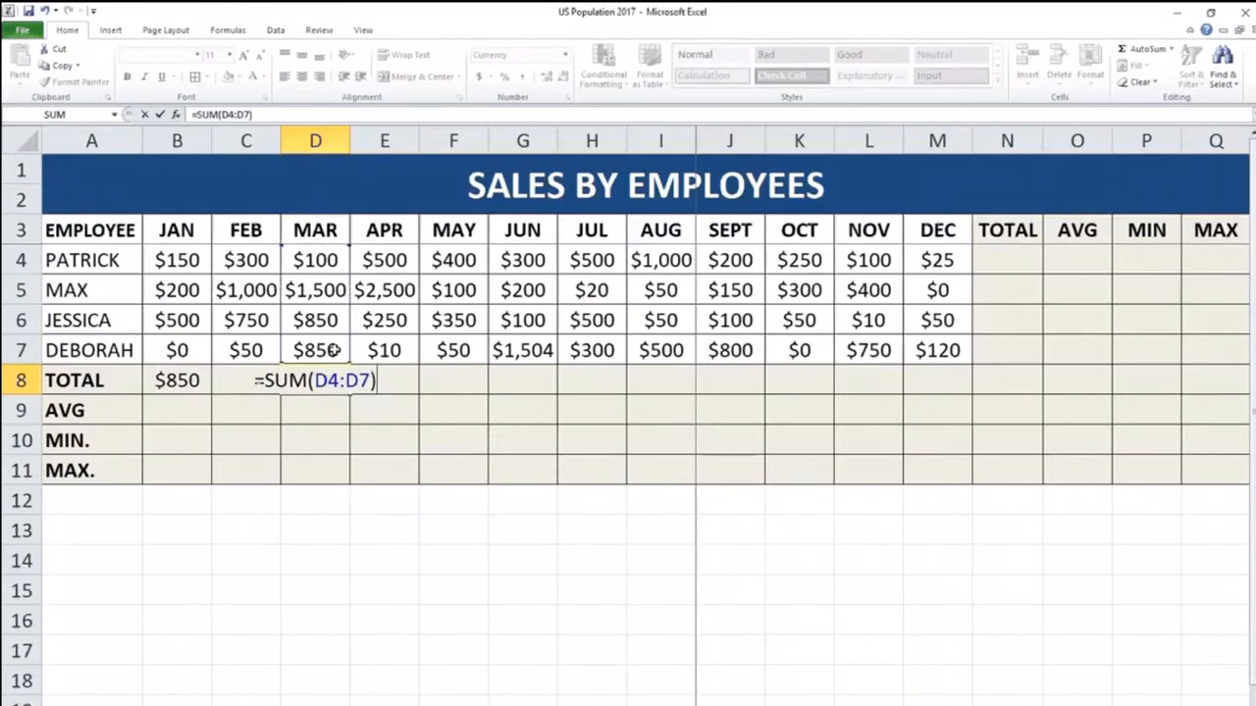
{"action": "key", "text": "Return"}
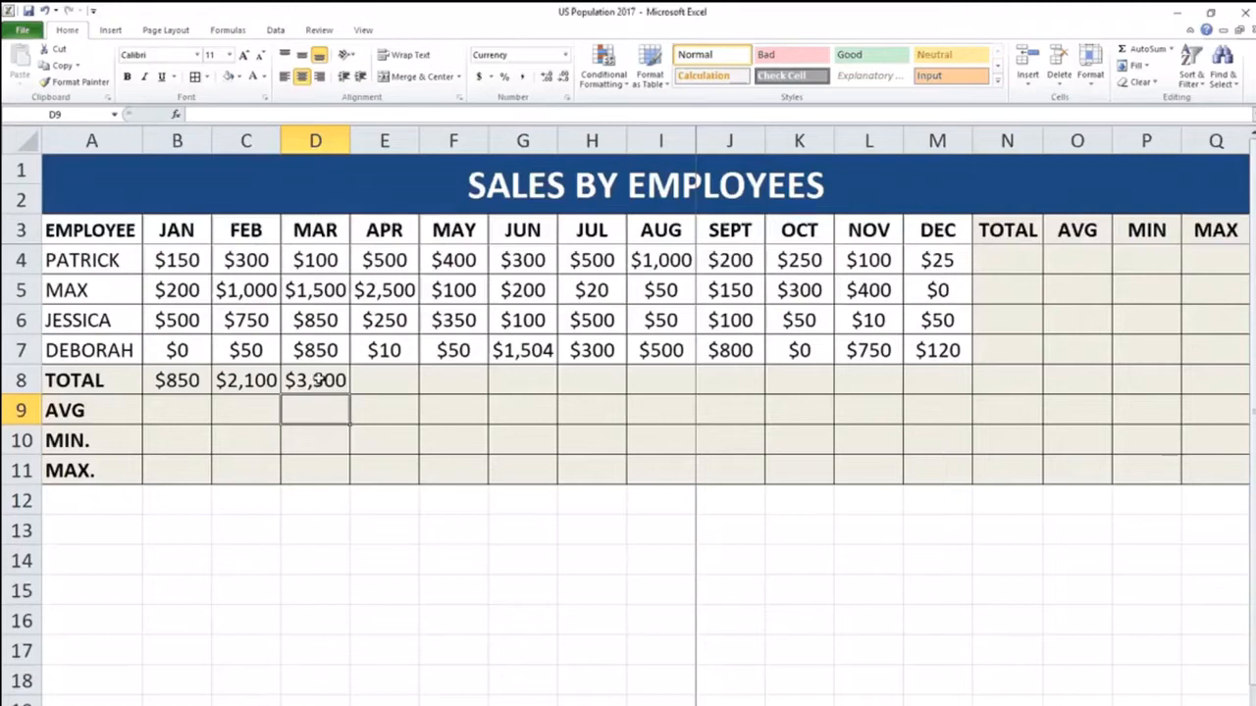
{"action": "left_click", "coordinate": [402, 383]}
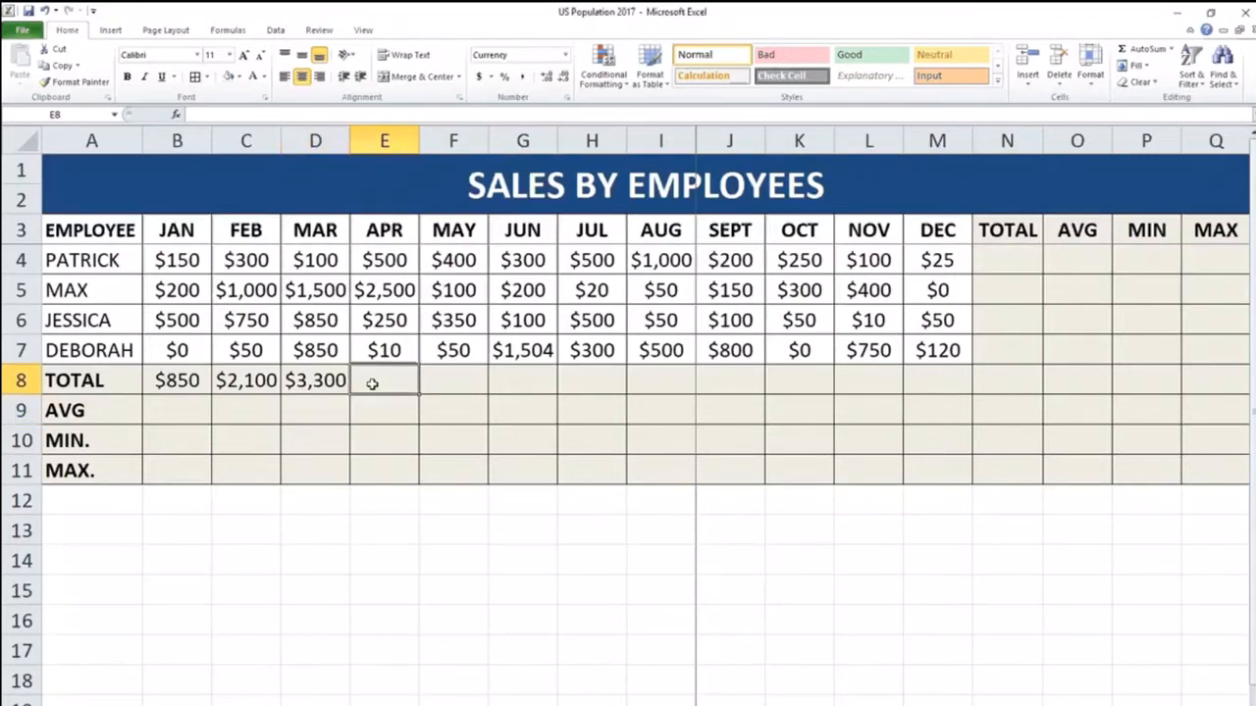
{"action": "double_click", "coordinate": [372, 384]}
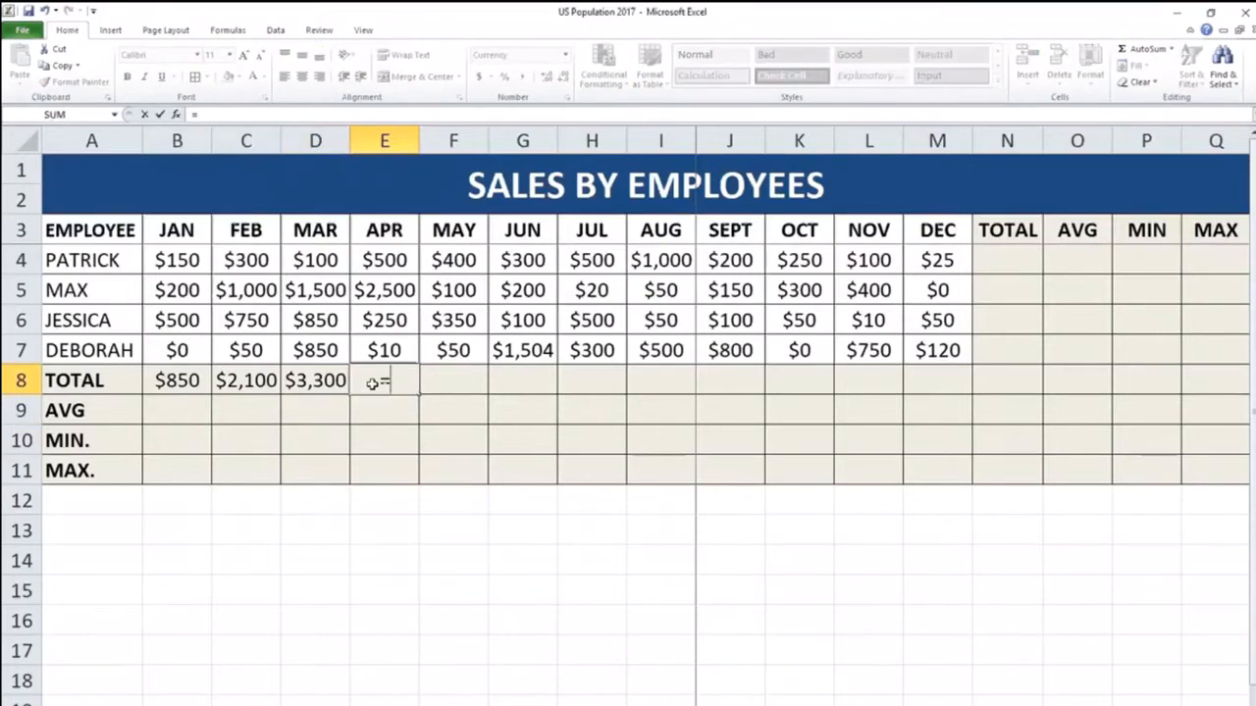
{"action": "left_click", "coordinate": [110, 31]}
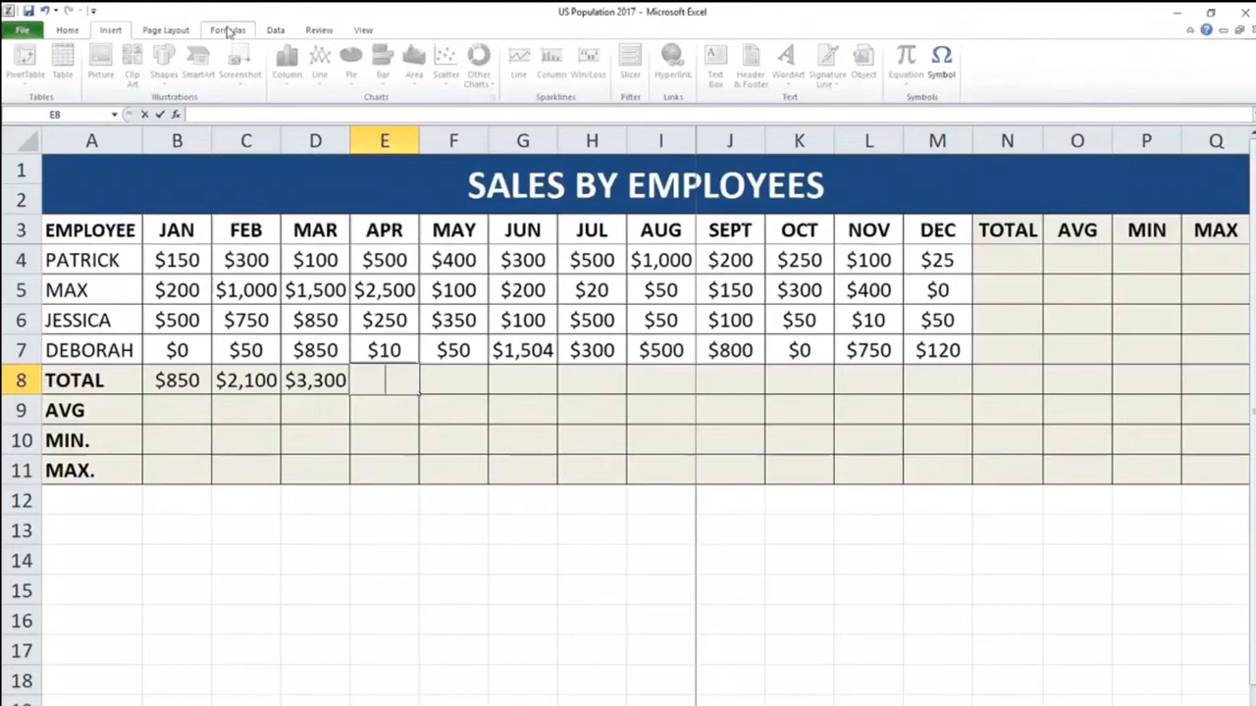
Total the April sales in E8 by applying the AutoSum Sum function to E4:E7
{"action": "left_click", "coordinate": [226, 30]}
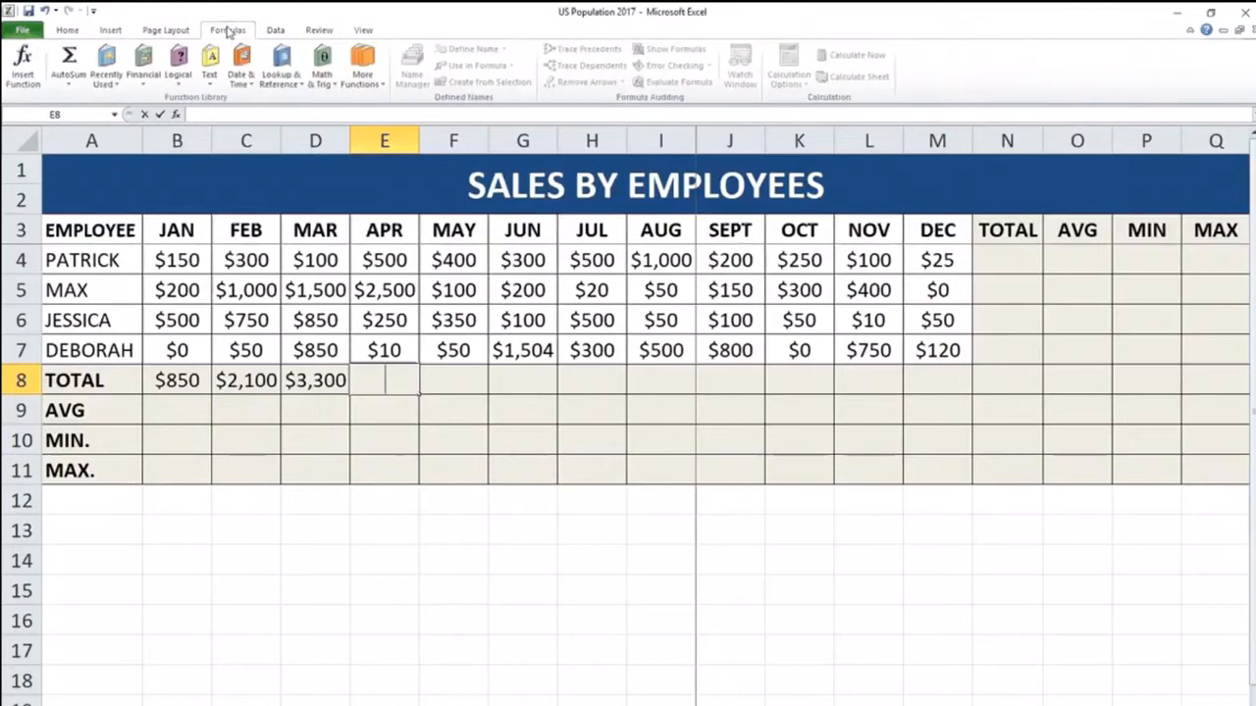
{"action": "left_click", "coordinate": [69, 86]}
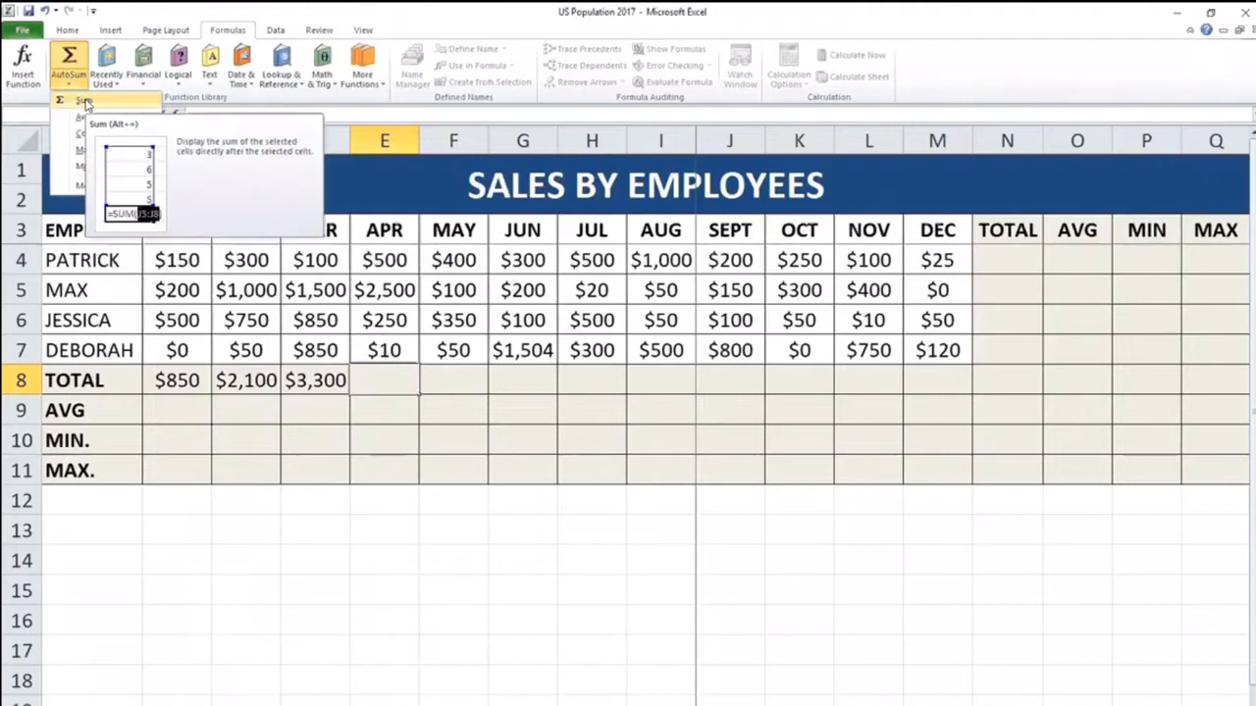
{"action": "left_click", "coordinate": [86, 102]}
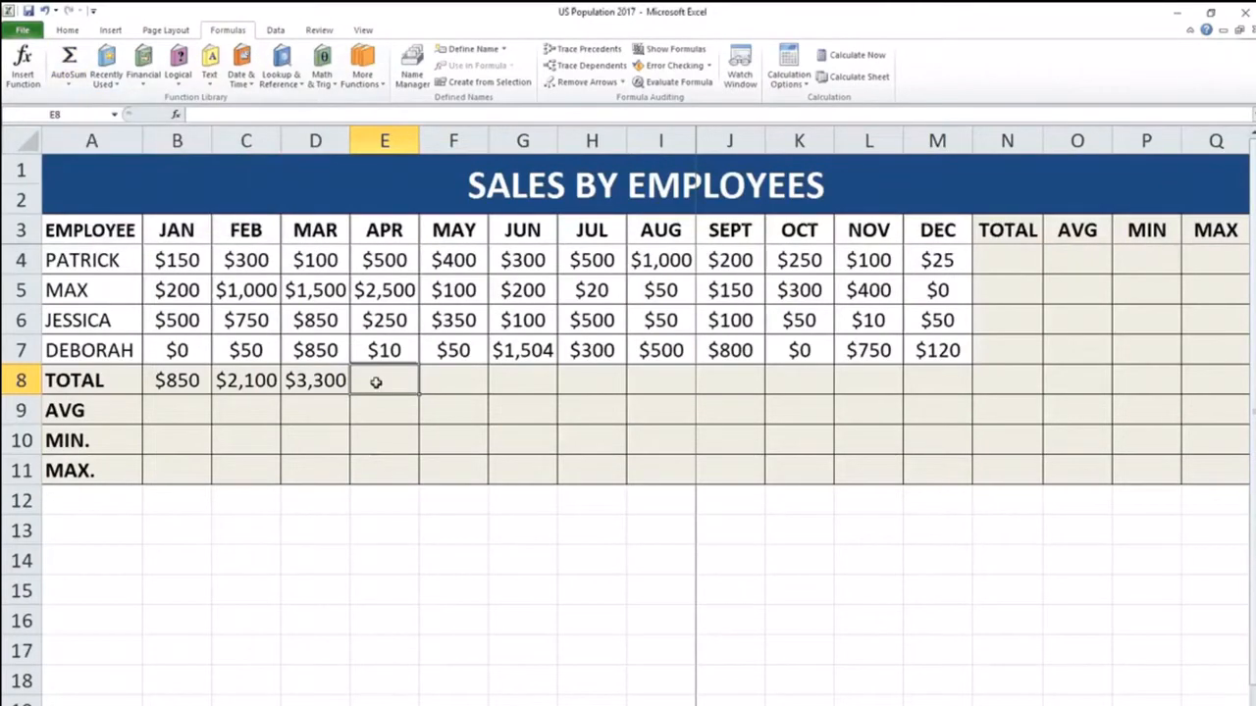
{"action": "left_click_drag", "start_coordinate": [376, 257], "coordinate": [387, 359]}
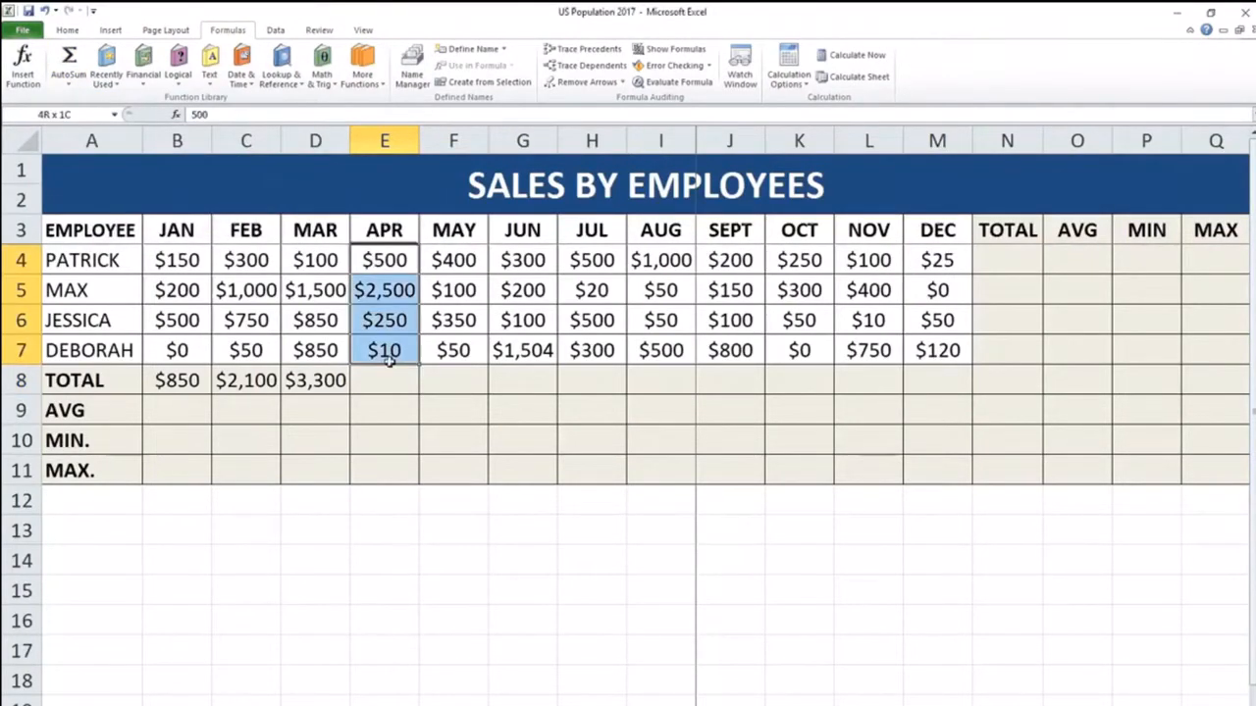
{"action": "left_click", "coordinate": [69, 85]}
{"action": "left_click", "coordinate": [83, 101]}
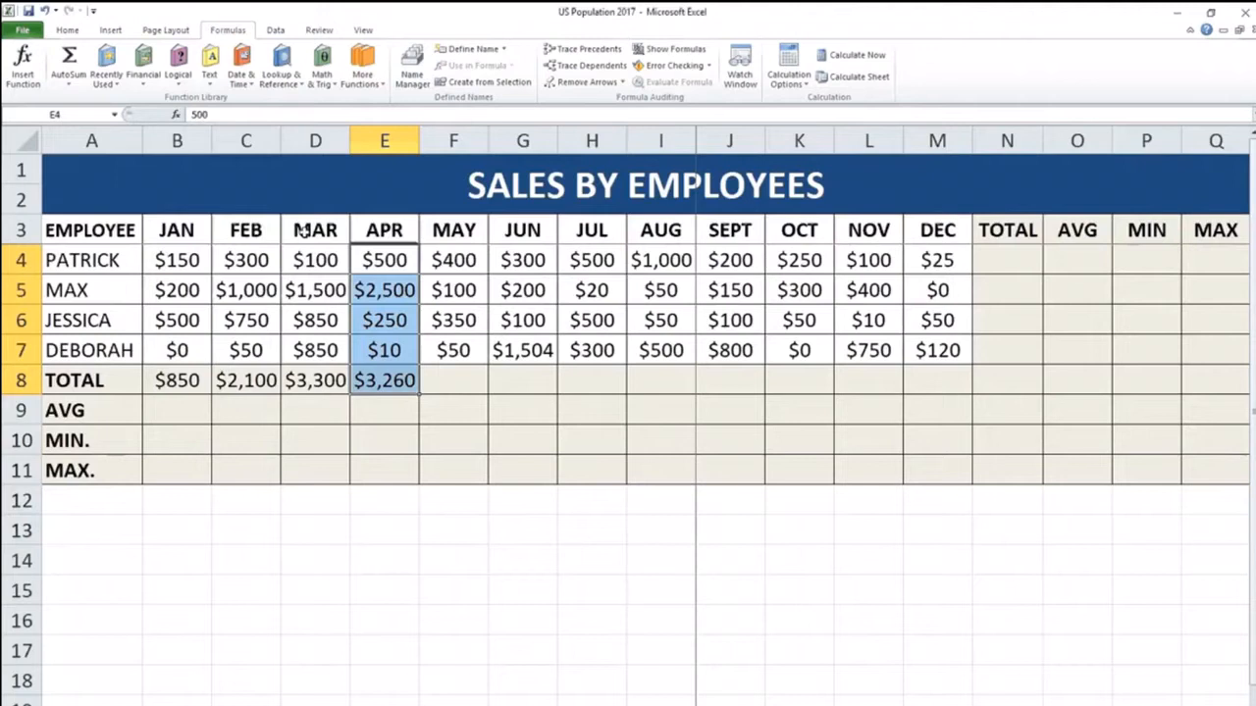
Total the May sales in F8 by applying the AutoSum Sum function to the range F4:F8
{"action": "left_click", "coordinate": [453, 375]}
{"action": "left_click_drag", "start_coordinate": [440, 252], "coordinate": [457, 385]}
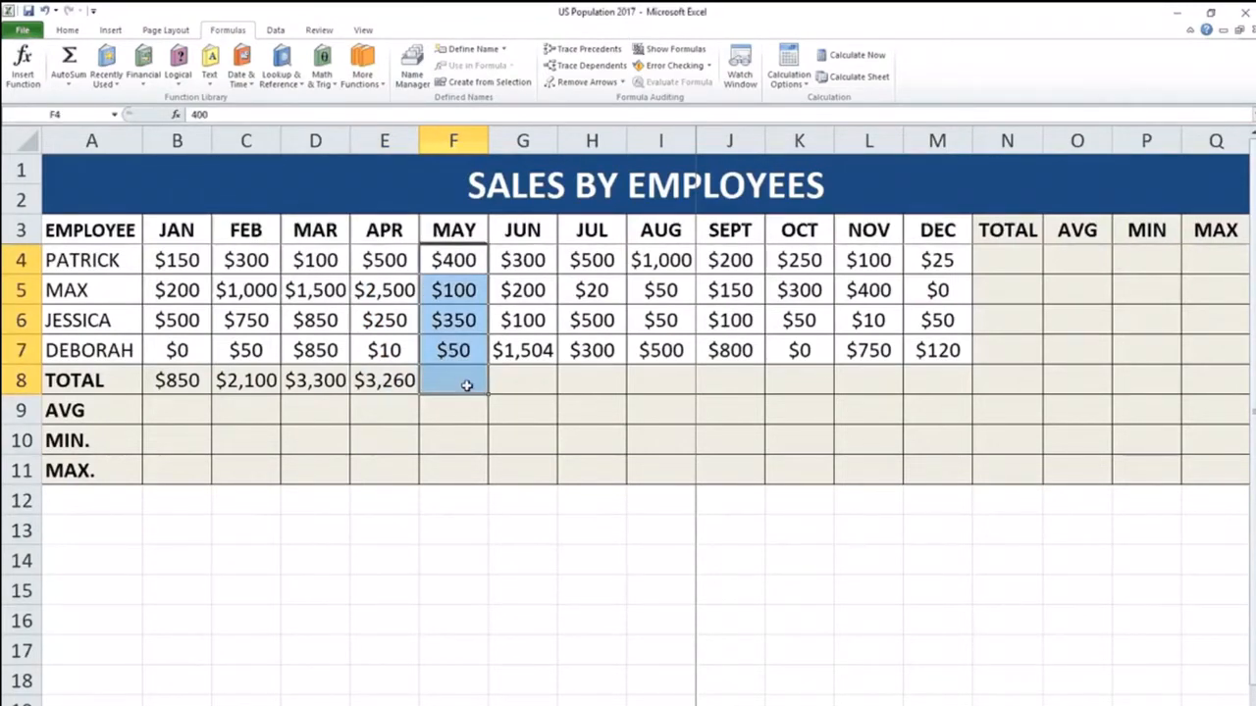
{"action": "left_click", "coordinate": [68, 84]}
{"action": "left_click", "coordinate": [81, 102]}
{"action": "left_click", "coordinate": [574, 402]}
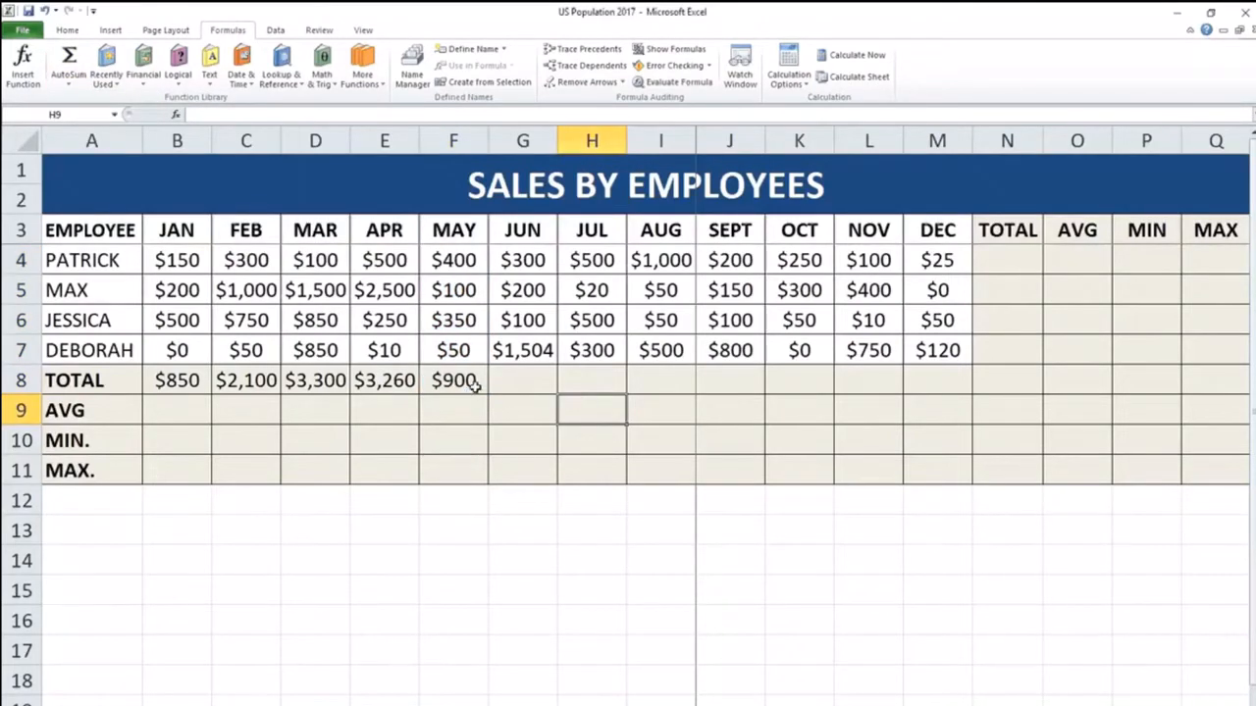
Enter the June total in G8 as =SUM(G4:G7)
{"action": "left_click", "coordinate": [529, 376]}
{"action": "type", "text": "="}
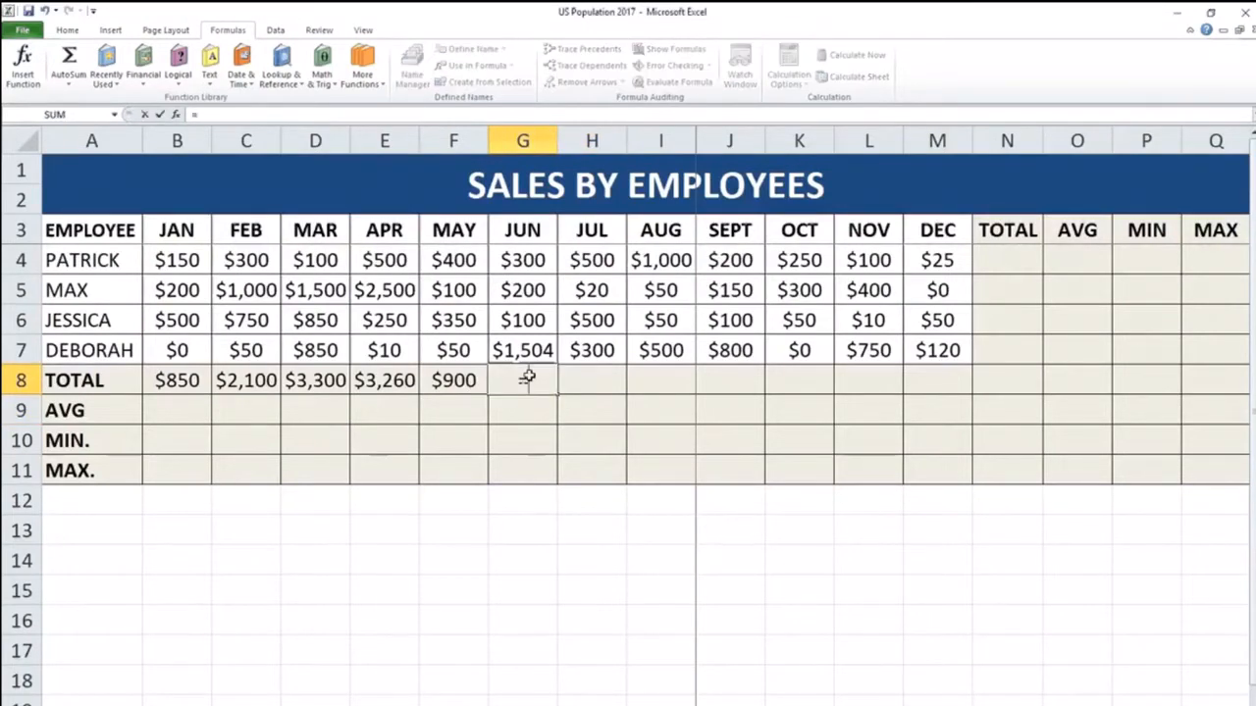
{"action": "type", "text": "SUM("}
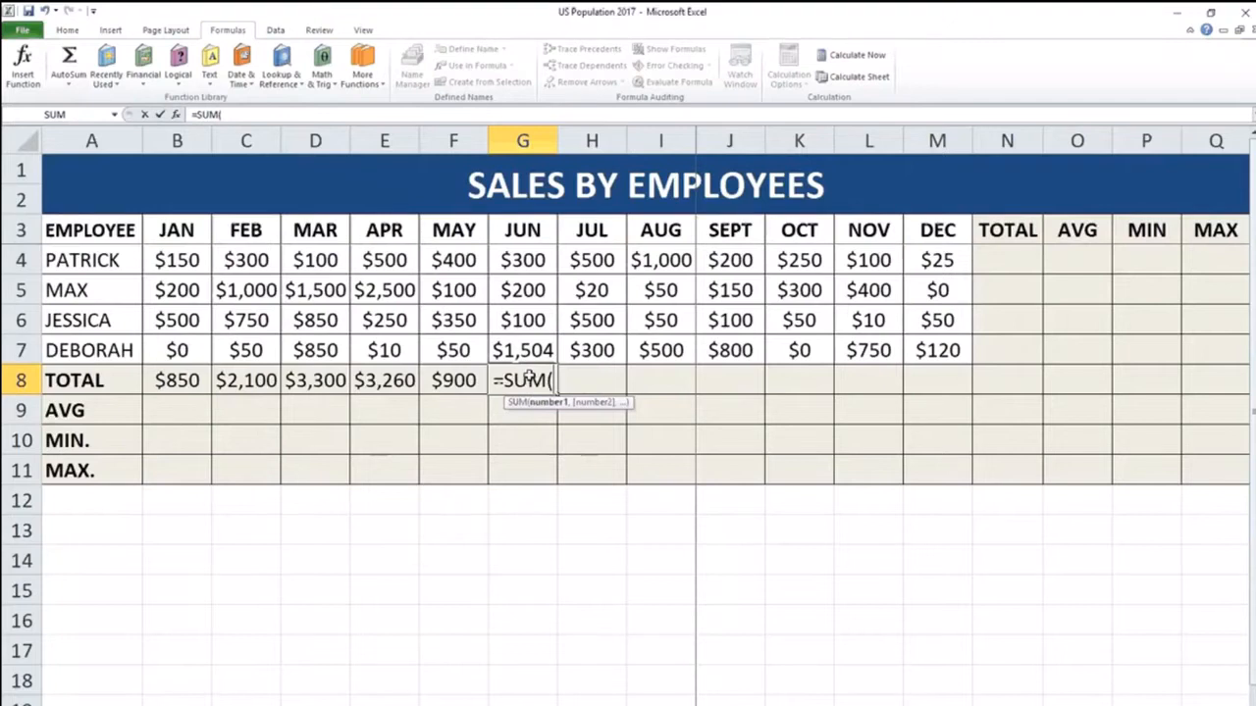
{"action": "left_click_drag", "start_coordinate": [520, 253], "coordinate": [539, 343]}
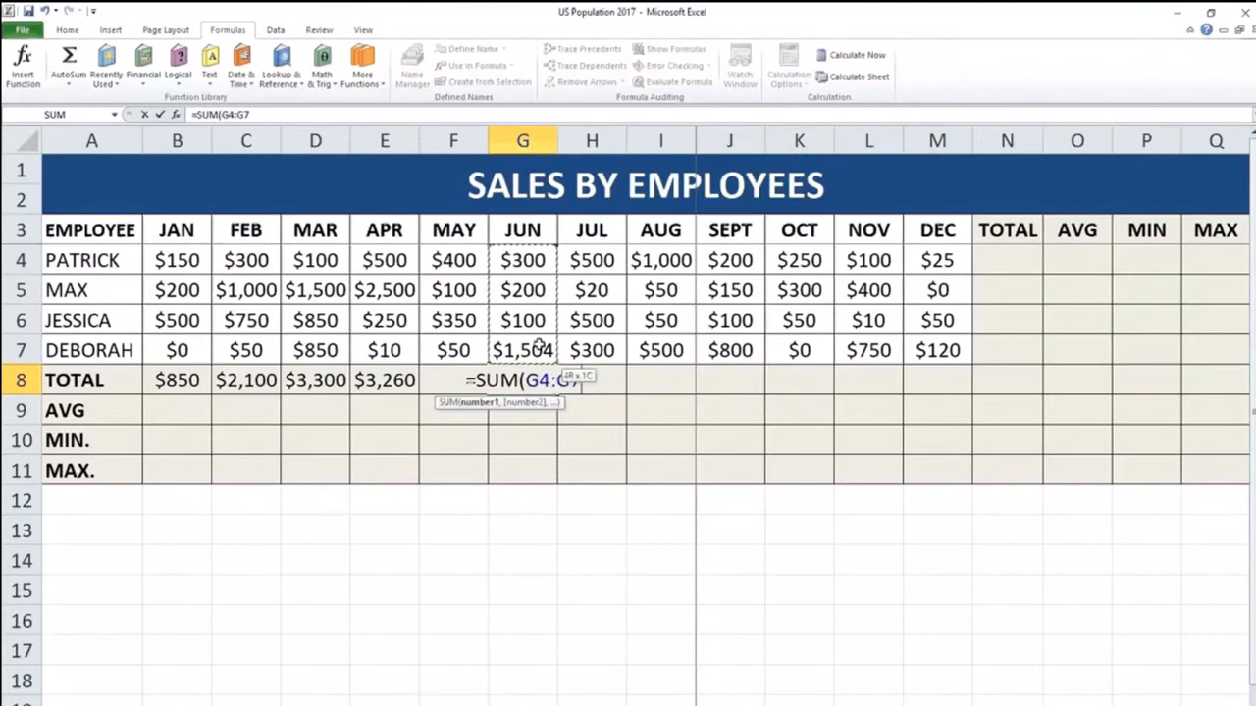
{"action": "type", "text": ")"}
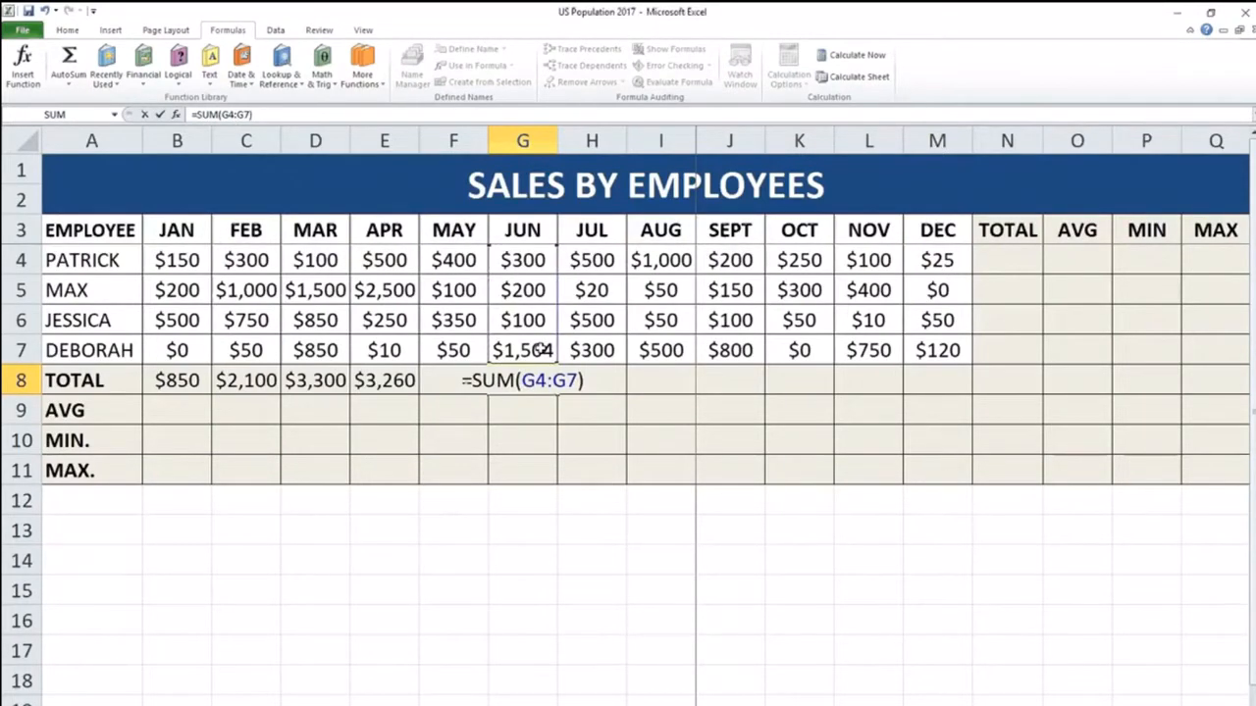
{"action": "key", "text": "Return"}
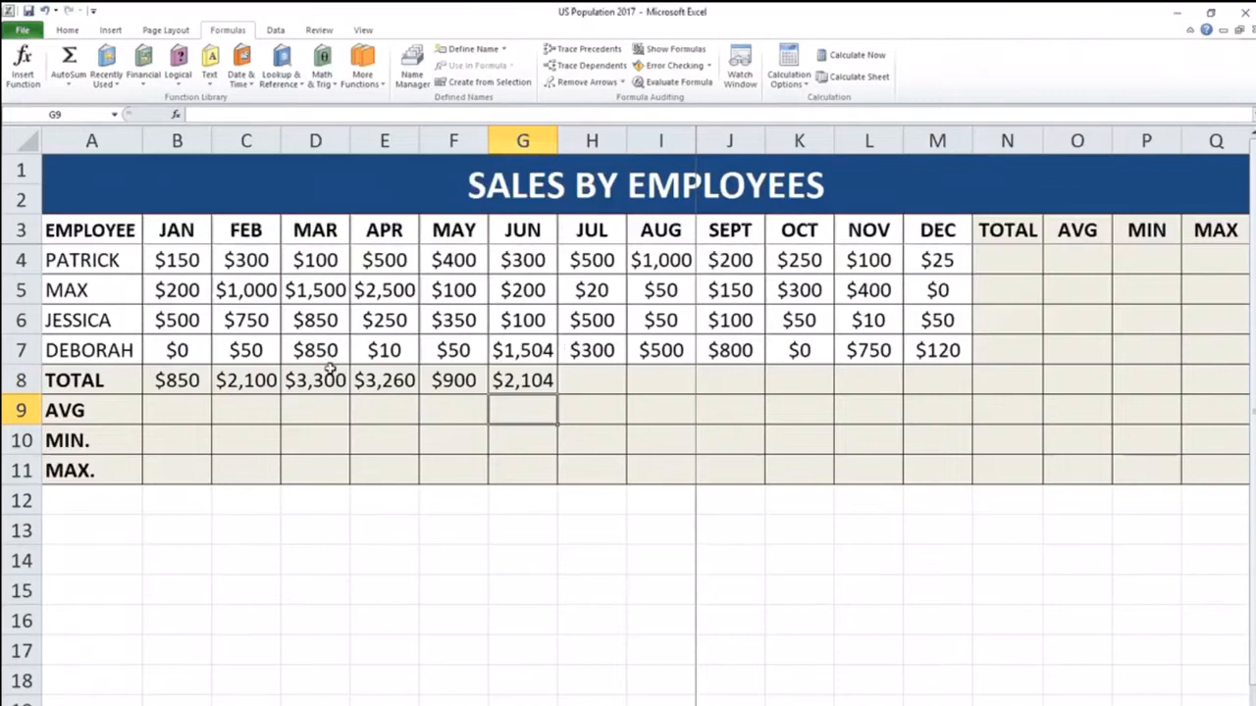
Copy the June total formula from G8 across H8:M8 to total July through December
{"action": "left_click", "coordinate": [523, 380]}
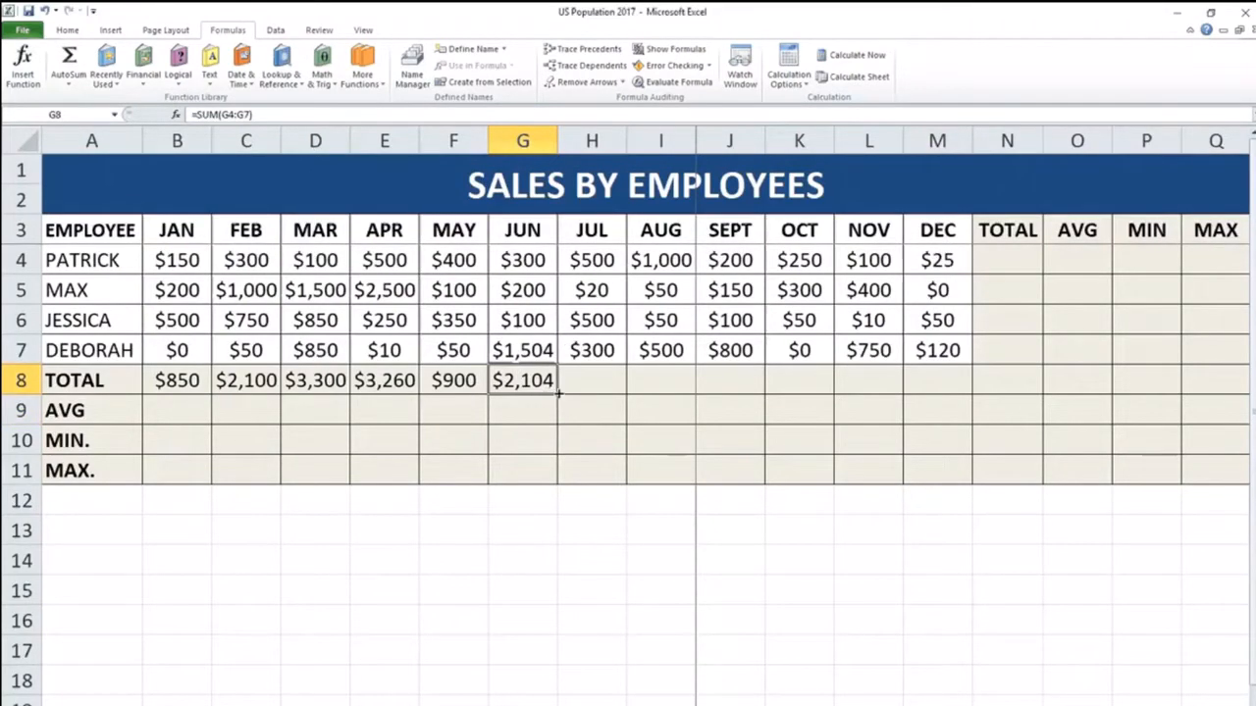
{"action": "left_click_drag", "start_coordinate": [557, 395], "coordinate": [950, 388]}
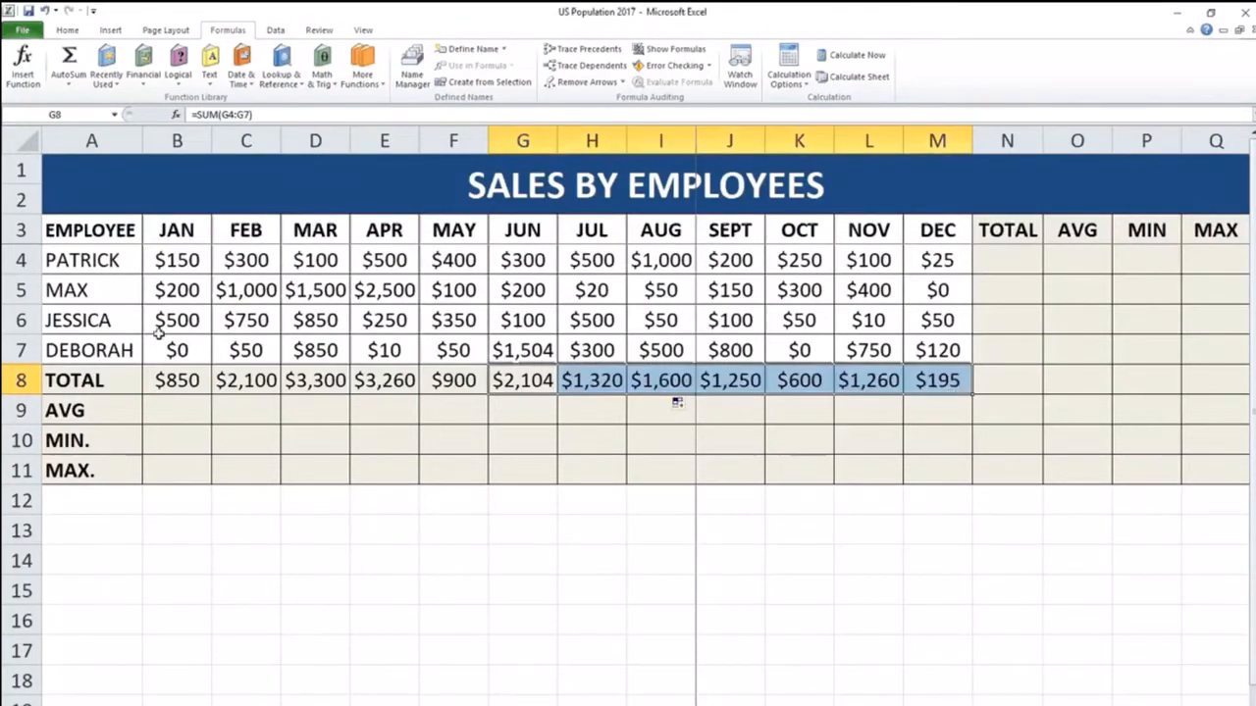
{"action": "left_click_drag", "start_coordinate": [165, 381], "coordinate": [908, 378]}
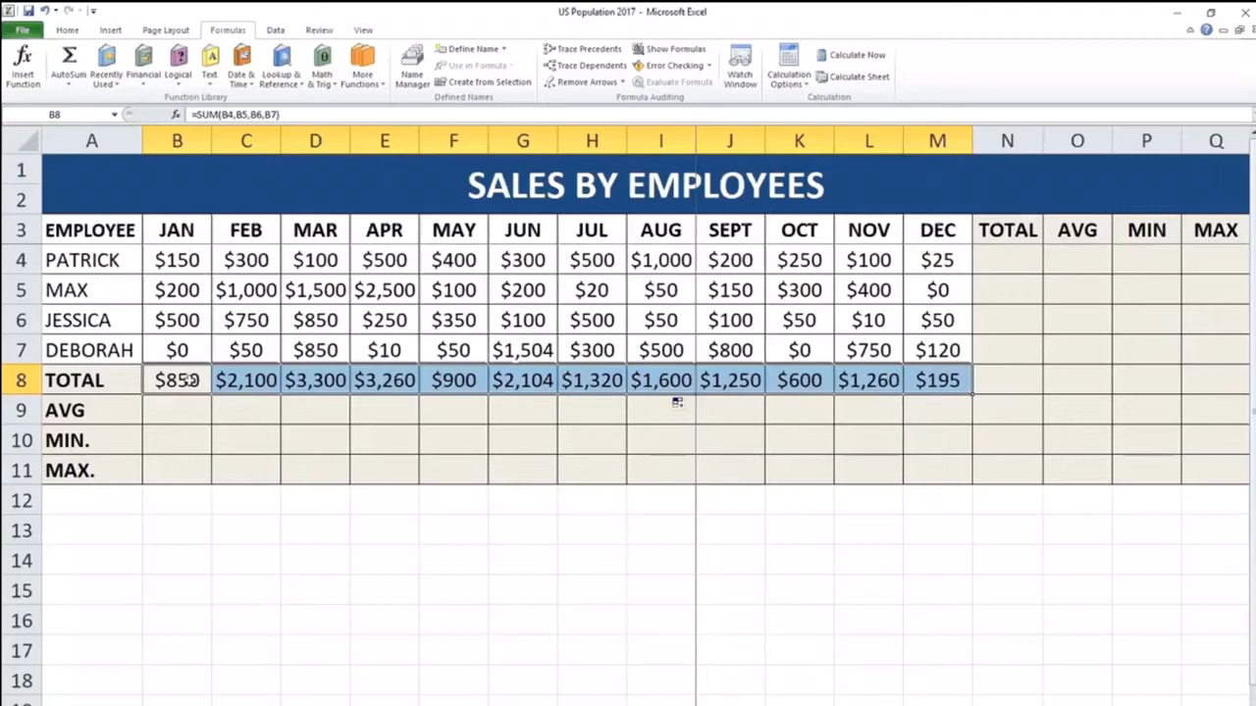
{"action": "left_click_drag", "start_coordinate": [190, 380], "coordinate": [967, 390]}
{"action": "left_click", "coordinate": [257, 520]}
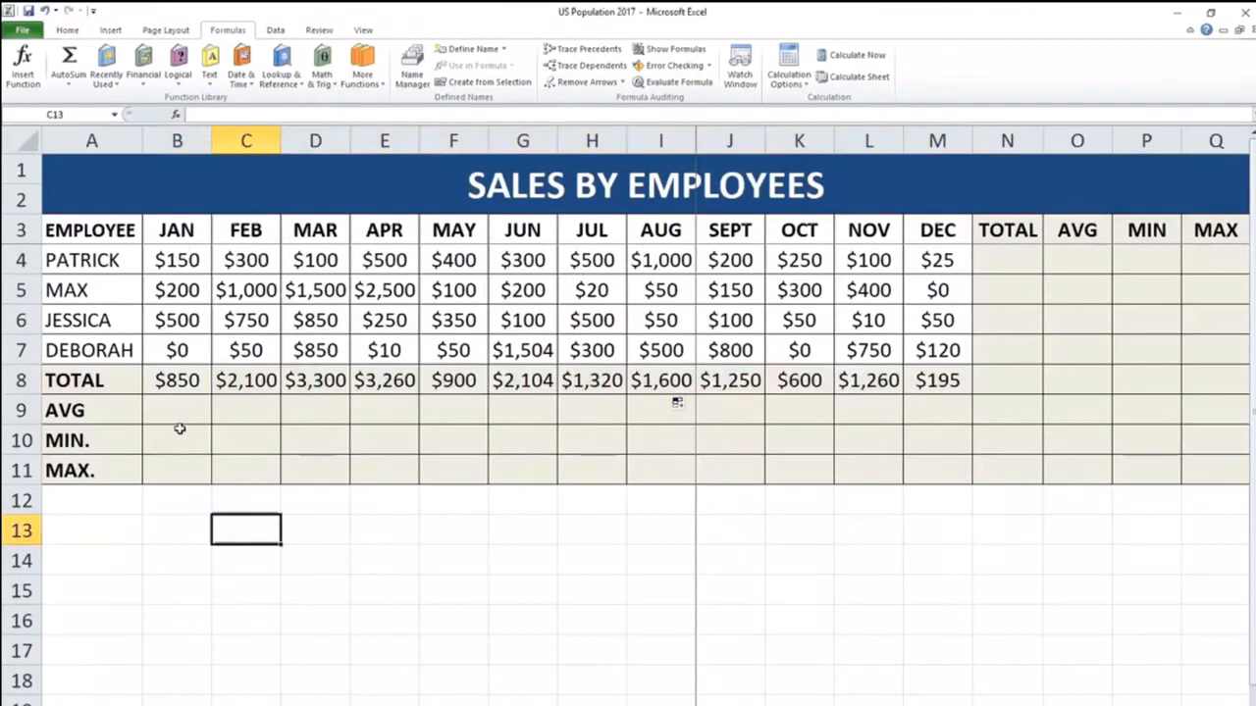
Enter the January average in B9 with separate cell references as =AVERAGE(B4,B5,B6,B7)
{"action": "left_click", "coordinate": [157, 412]}
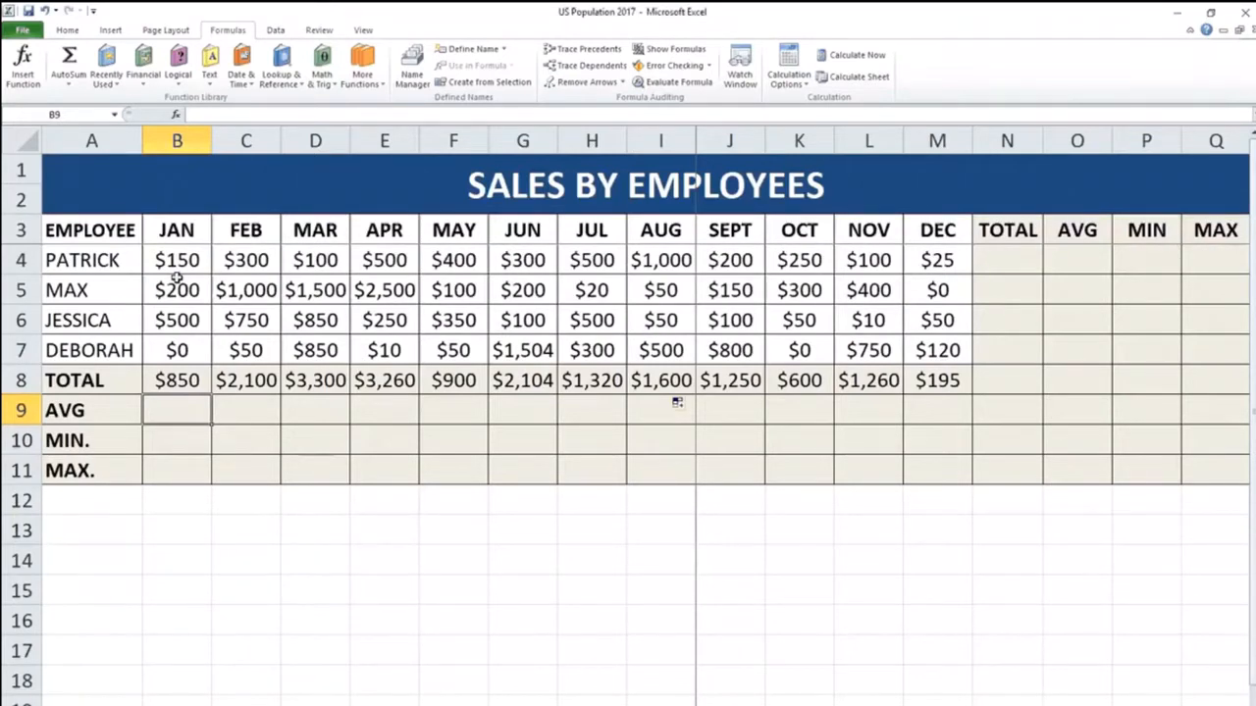
{"action": "type", "text": "="}
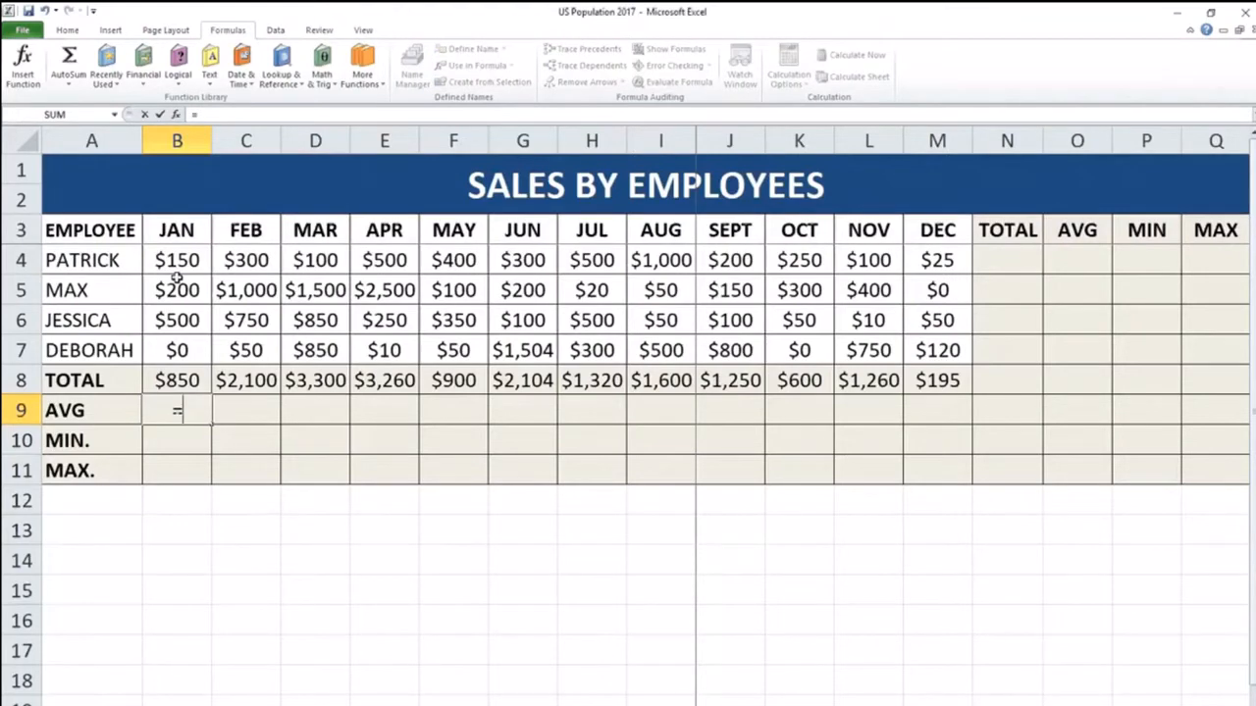
{"action": "type", "text": "AV"}
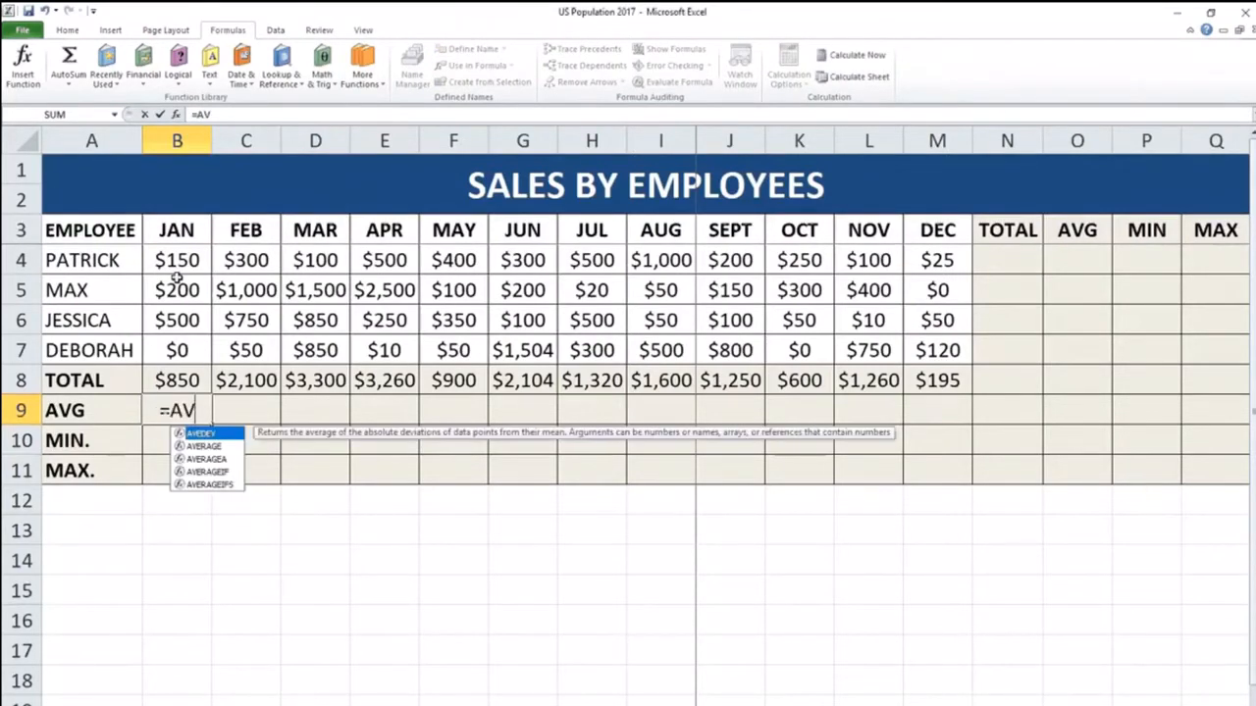
{"action": "type", "text": "ERAGE("}
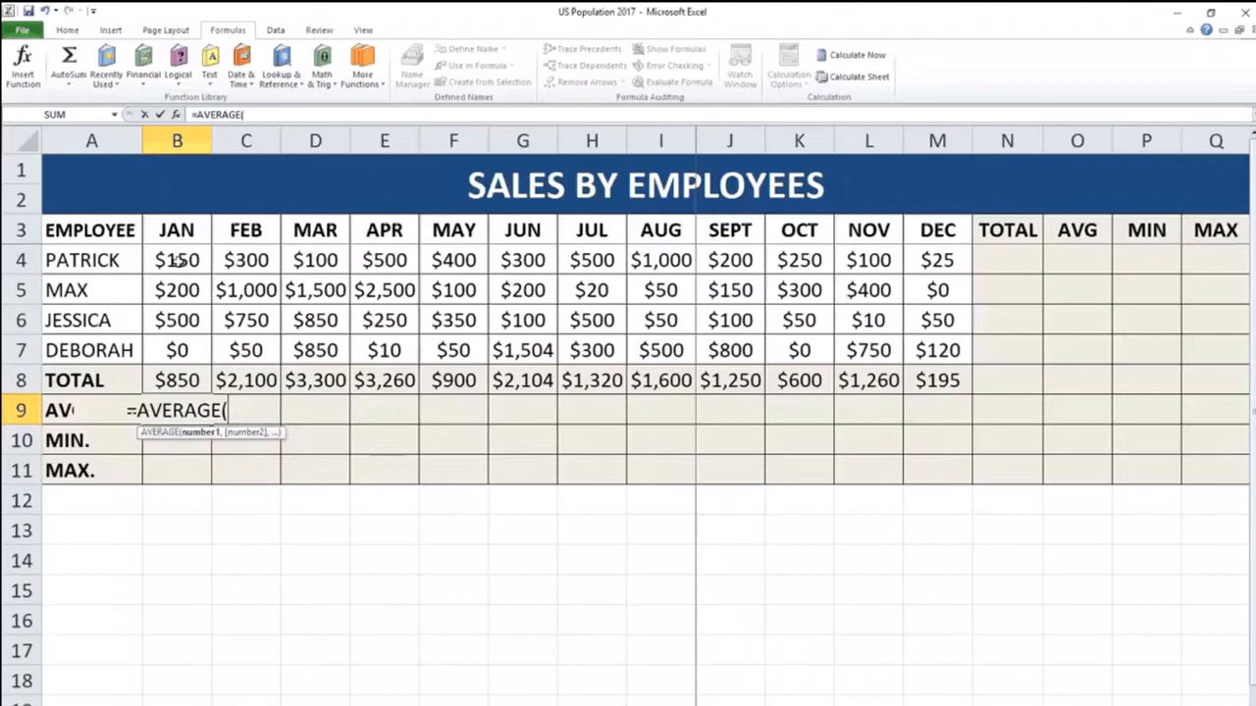
{"action": "left_click", "coordinate": [176, 259]}
{"action": "type", "text": ","}
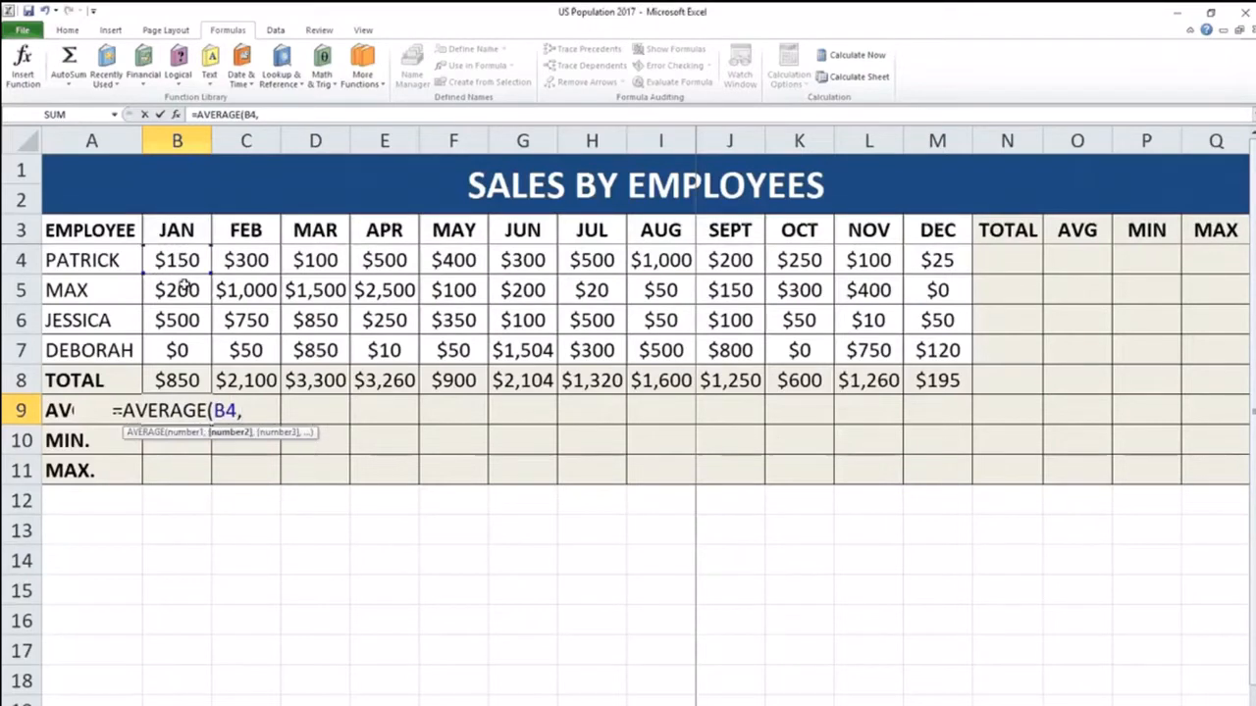
{"action": "left_click", "coordinate": [176, 284]}
{"action": "type", "text": ","}
{"action": "left_click", "coordinate": [169, 322]}
{"action": "type", "text": ","}
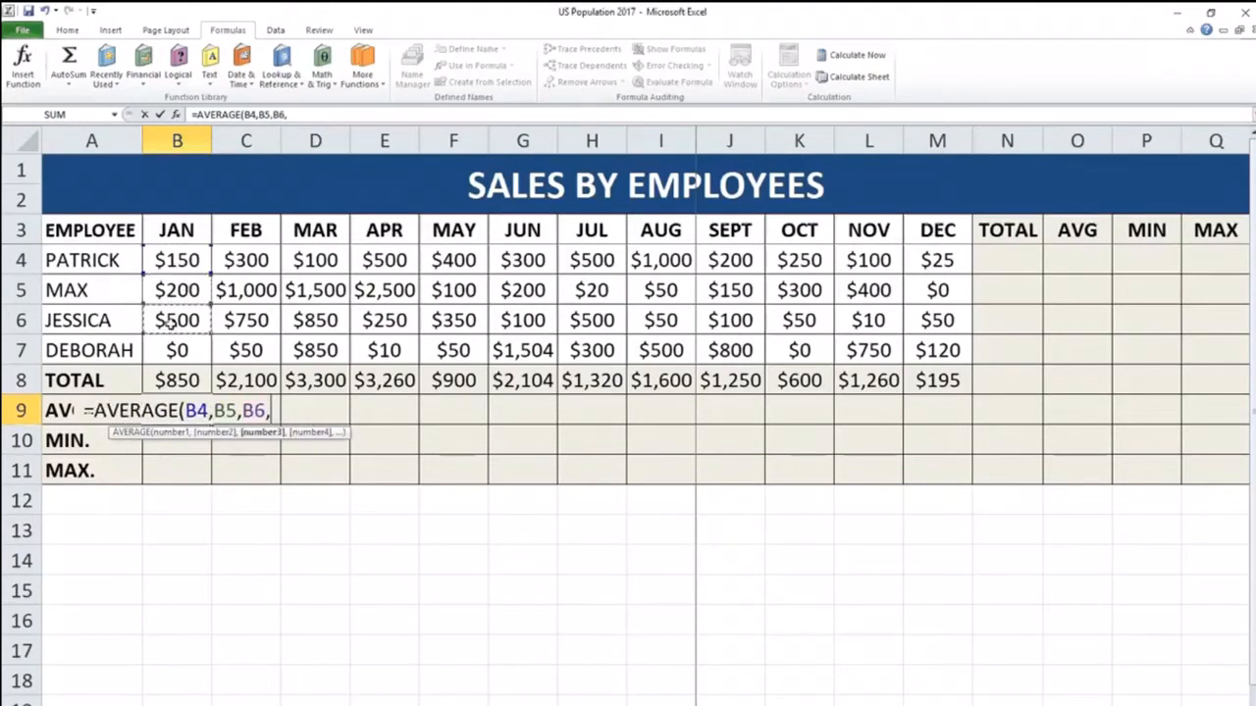
{"action": "left_click", "coordinate": [170, 353]}
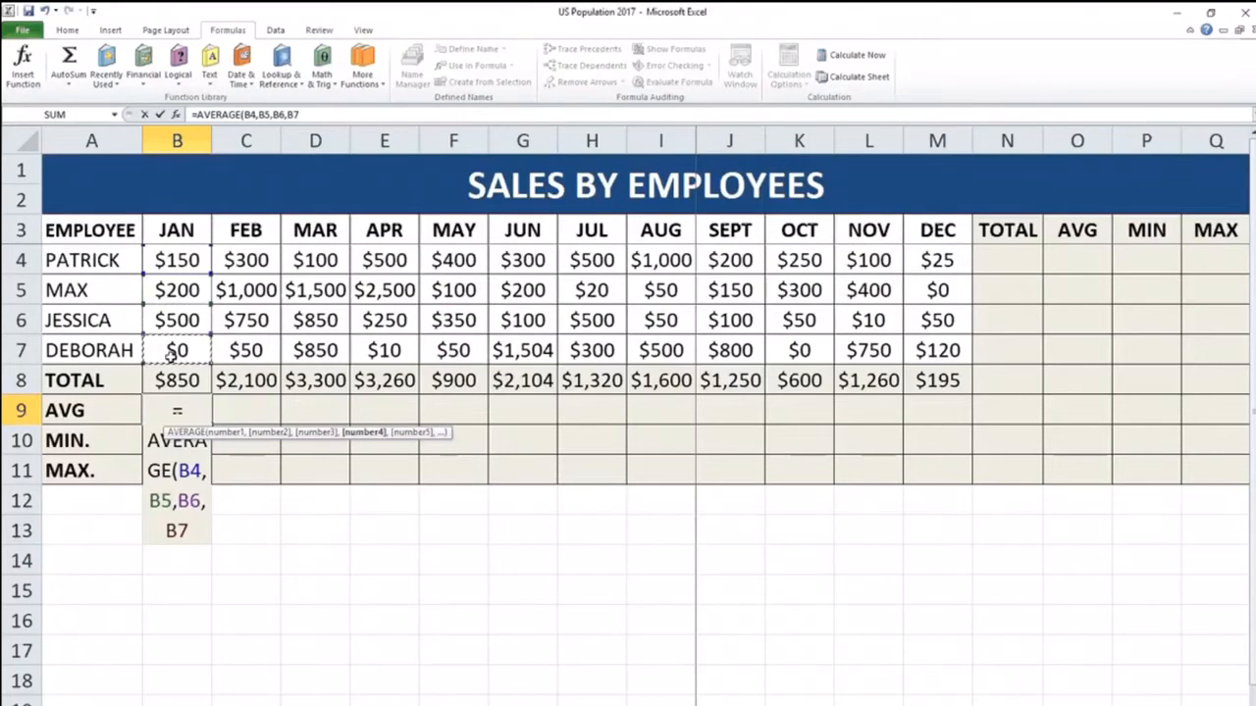
{"action": "type", "text": ")"}
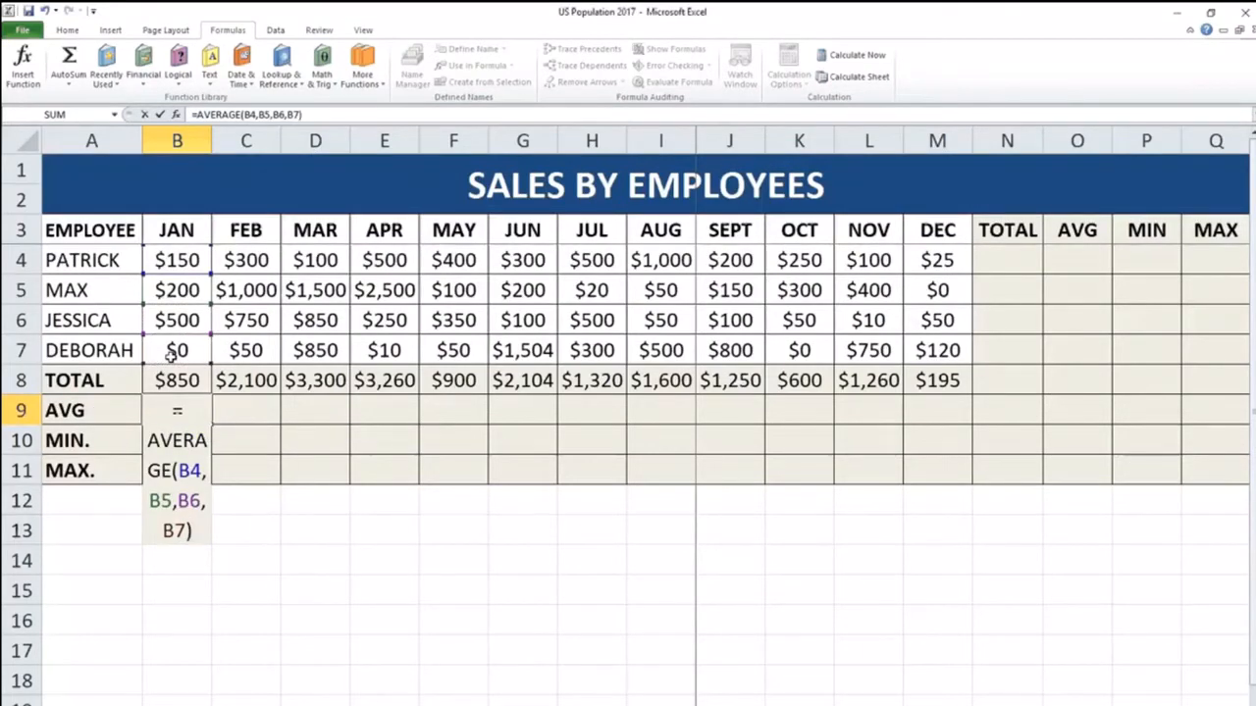
{"action": "key", "text": "Return"}
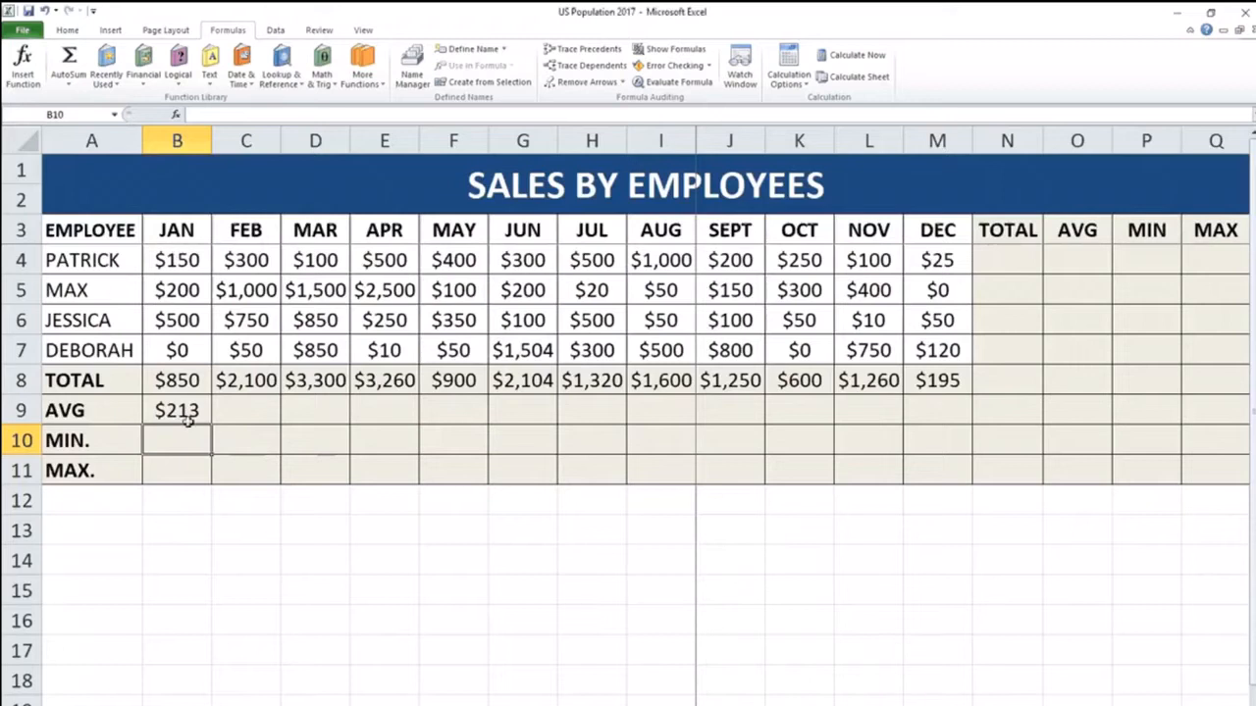
Enter the February average in C9 using a range, as =AVERAGE(C4:C7)
{"action": "left_click", "coordinate": [226, 412]}
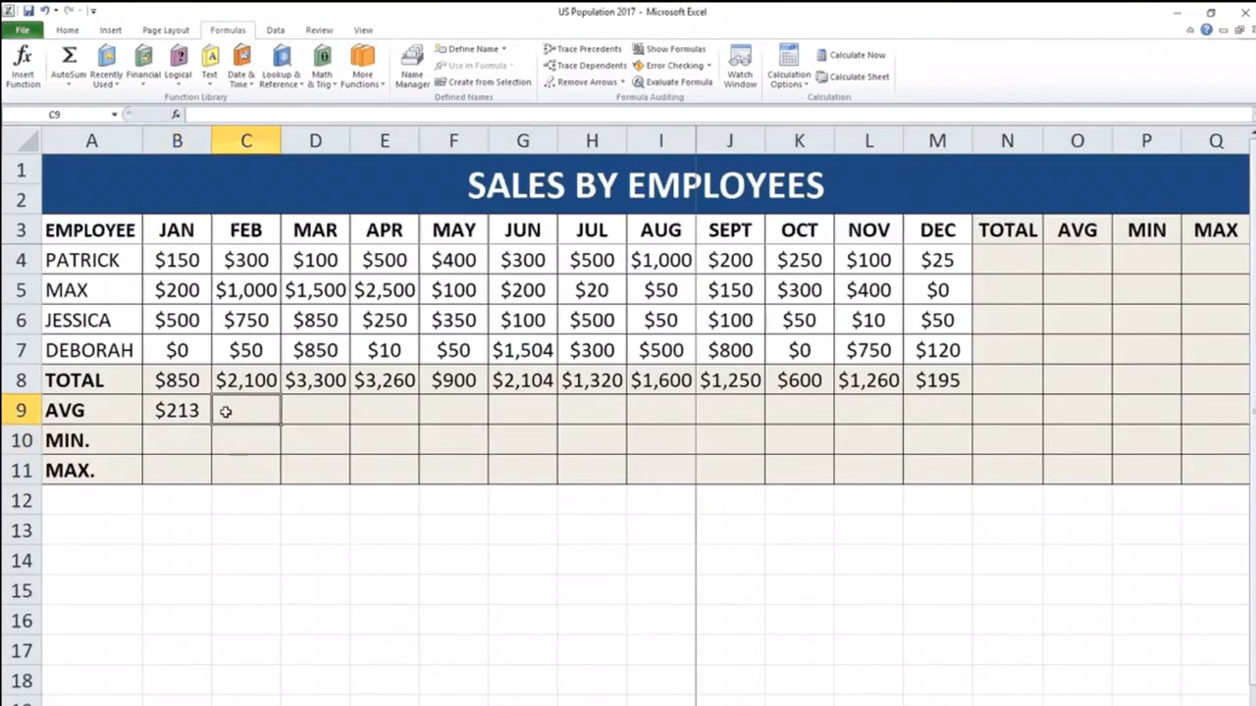
{"action": "type", "text": "=AV"}
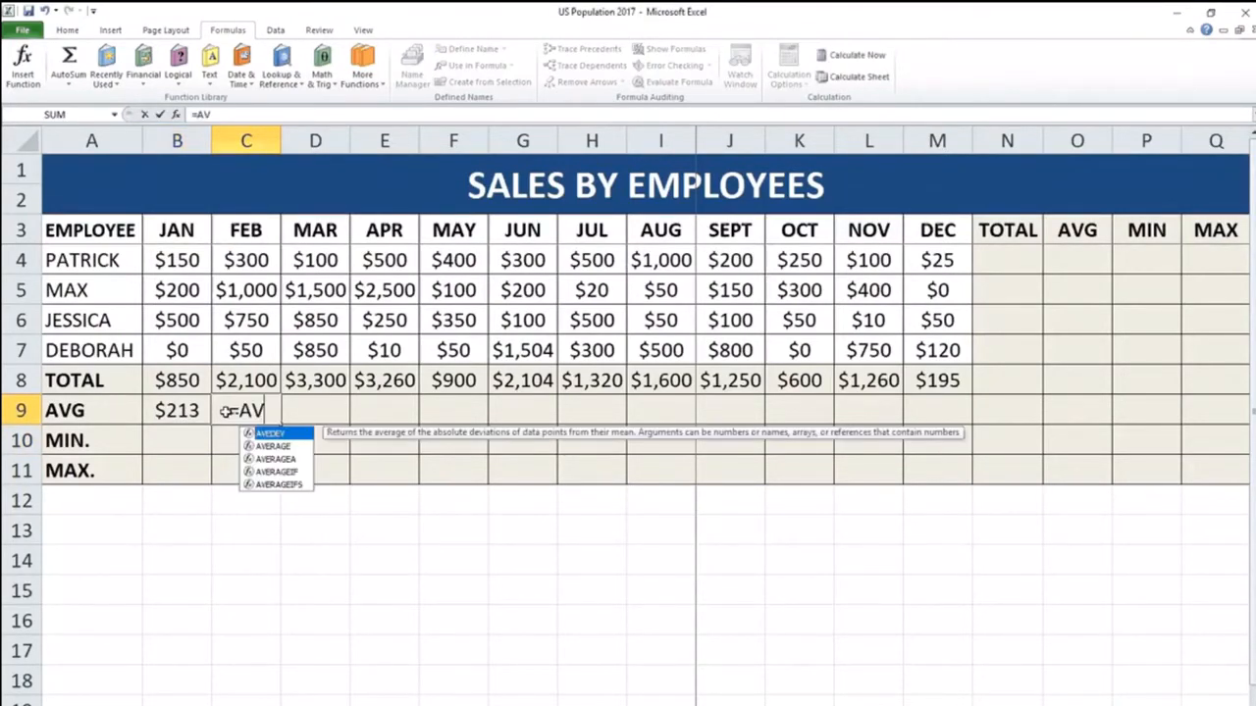
{"action": "type", "text": "ERAGE("}
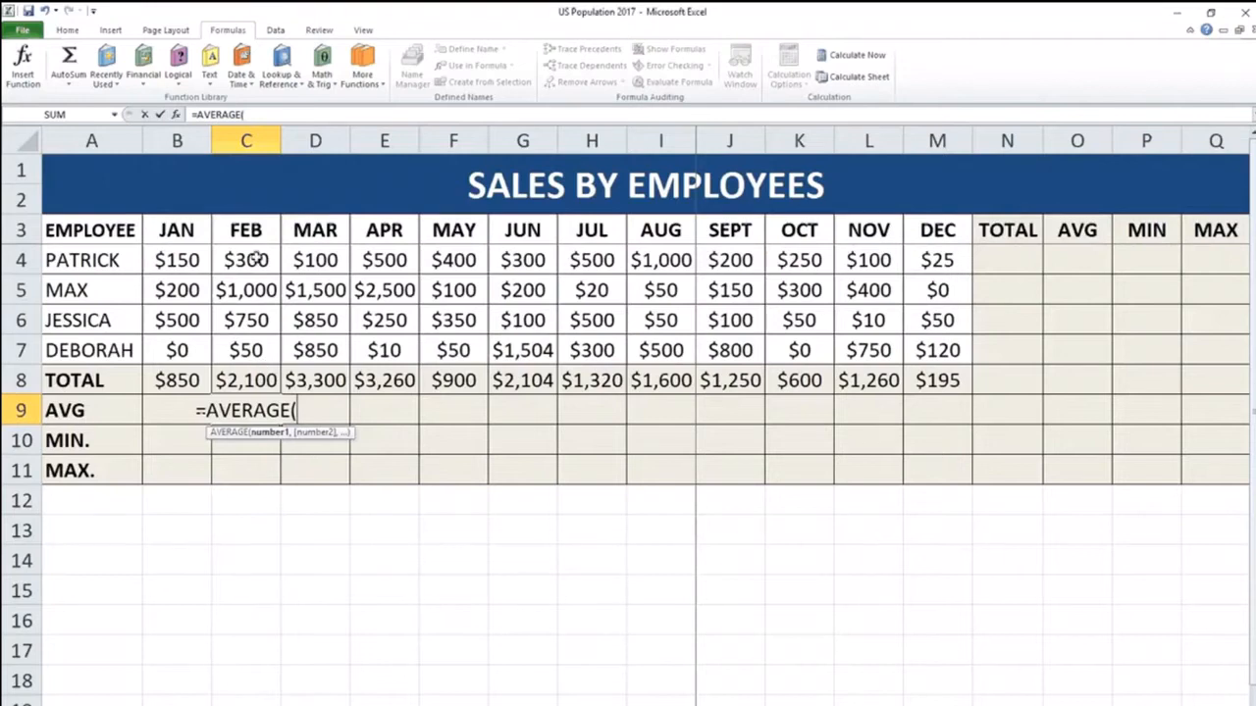
{"action": "left_click_drag", "start_coordinate": [257, 259], "coordinate": [263, 353]}
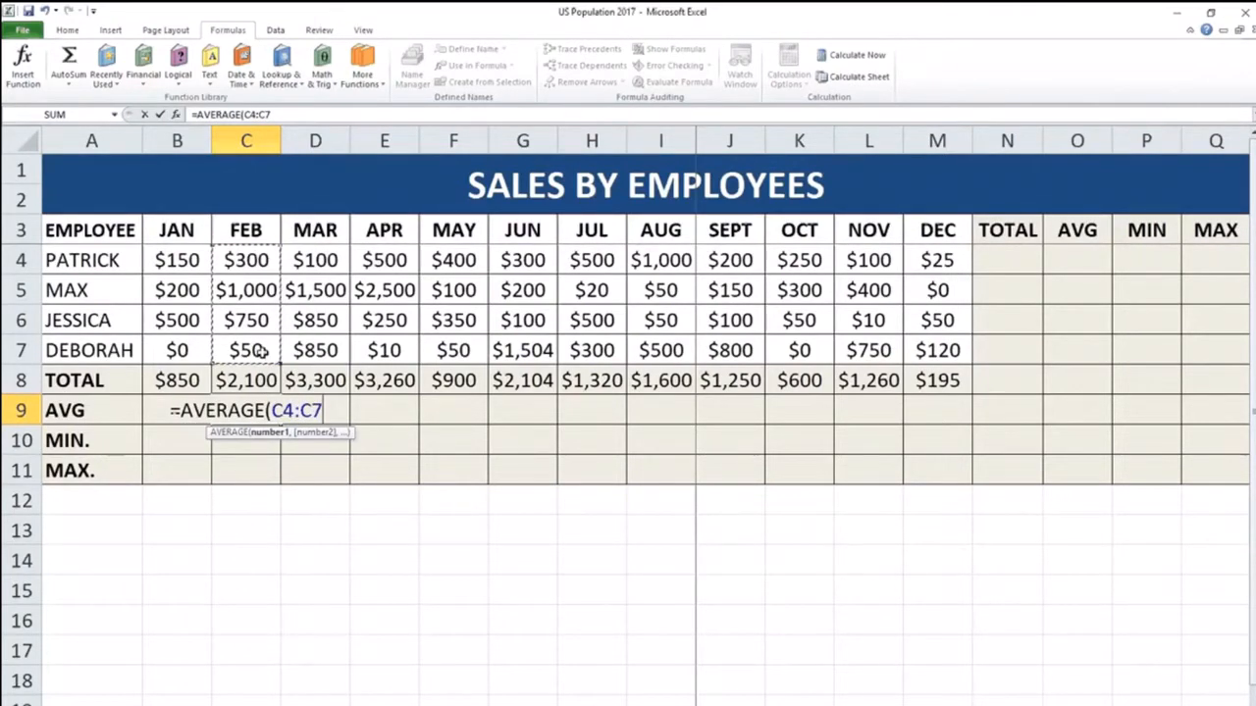
{"action": "type", "text": ")"}
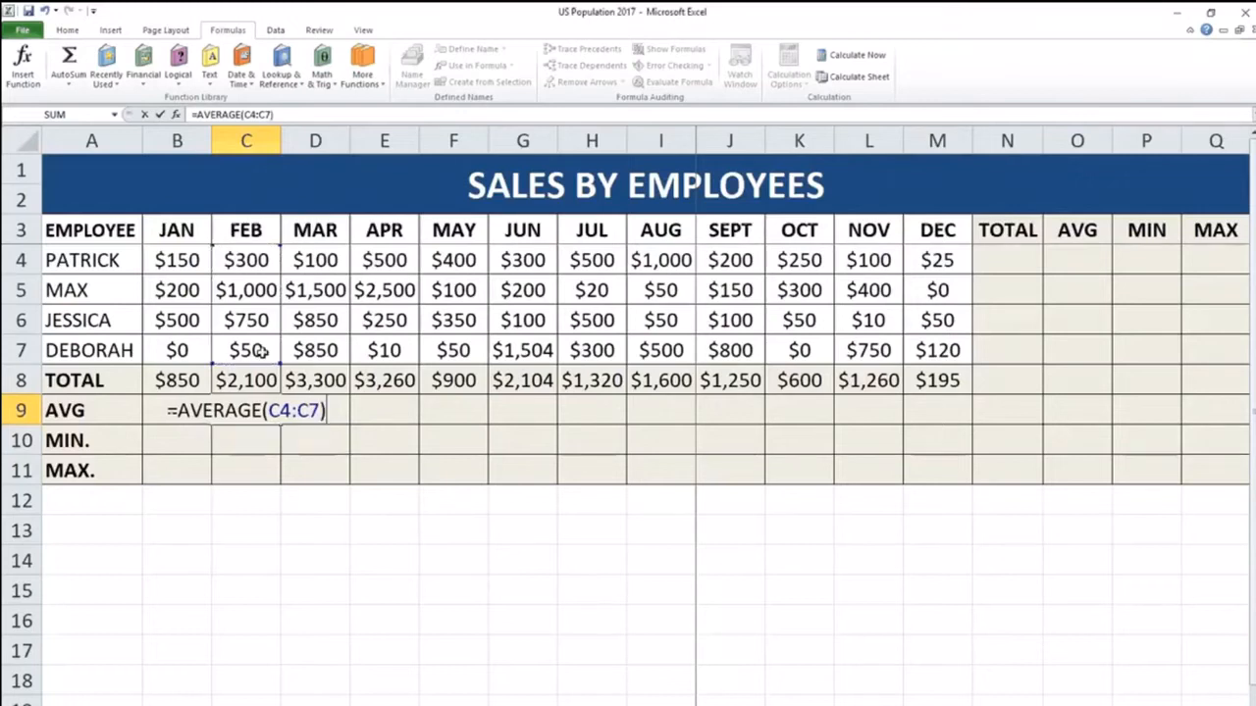
{"action": "key", "text": "Return"}
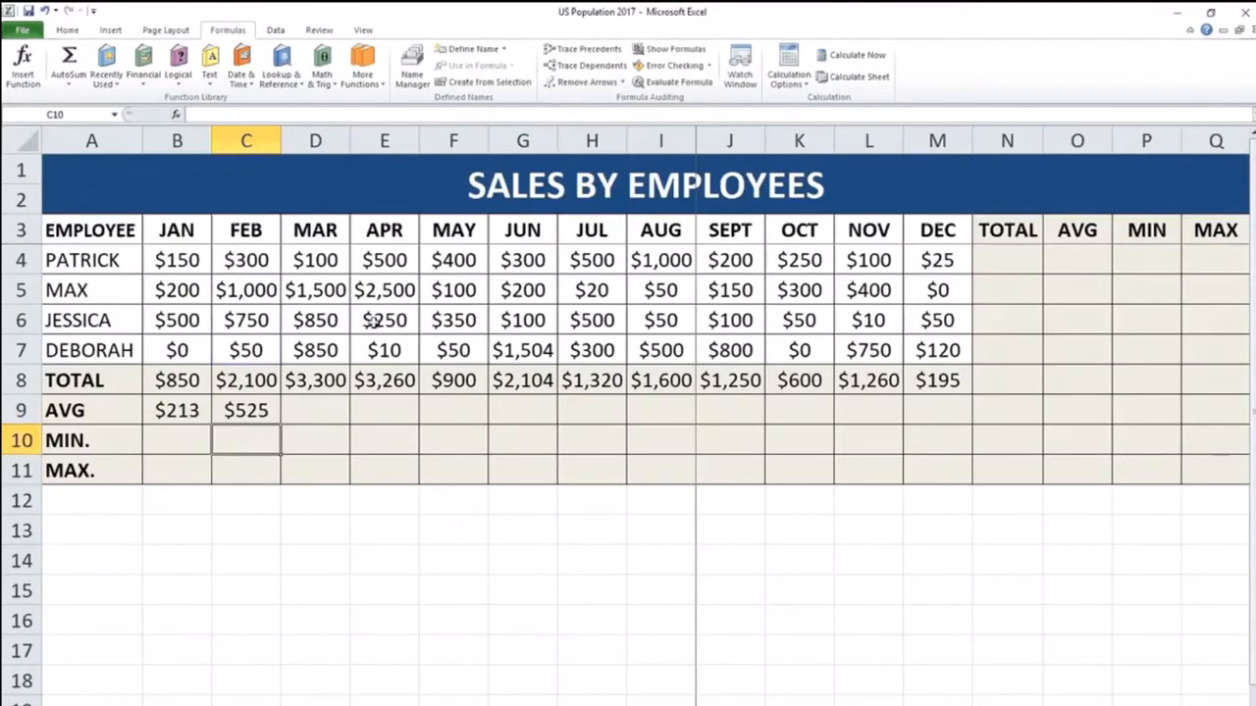
Copy the February average formula from C9 across D9:M9 to cover March through December
{"action": "left_click", "coordinate": [251, 412]}
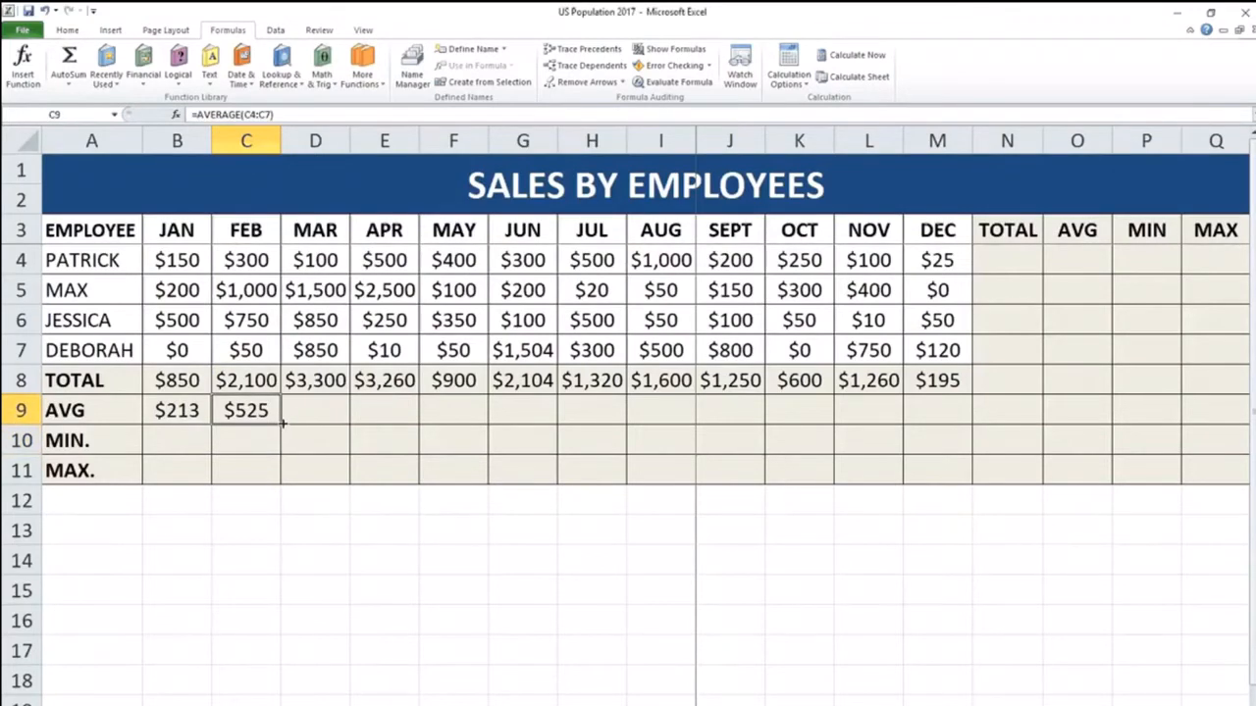
{"action": "left_click_drag", "start_coordinate": [283, 423], "coordinate": [941, 417]}
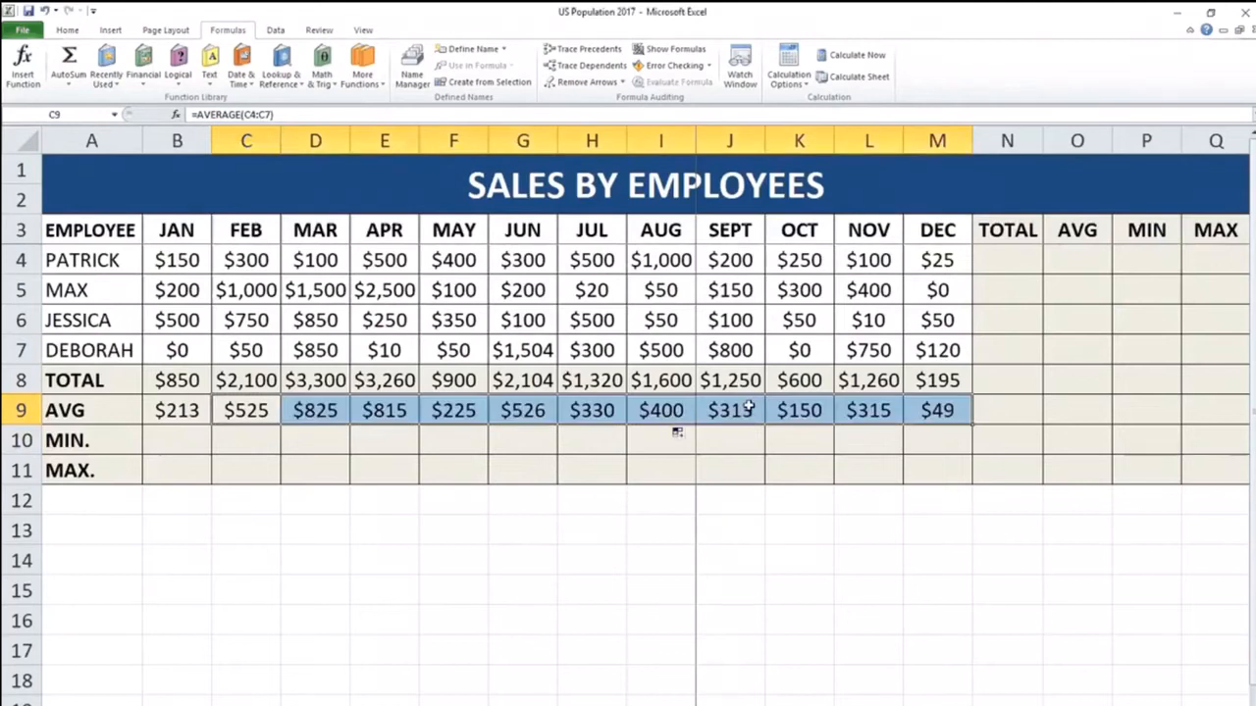
{"action": "left_click", "coordinate": [460, 495]}
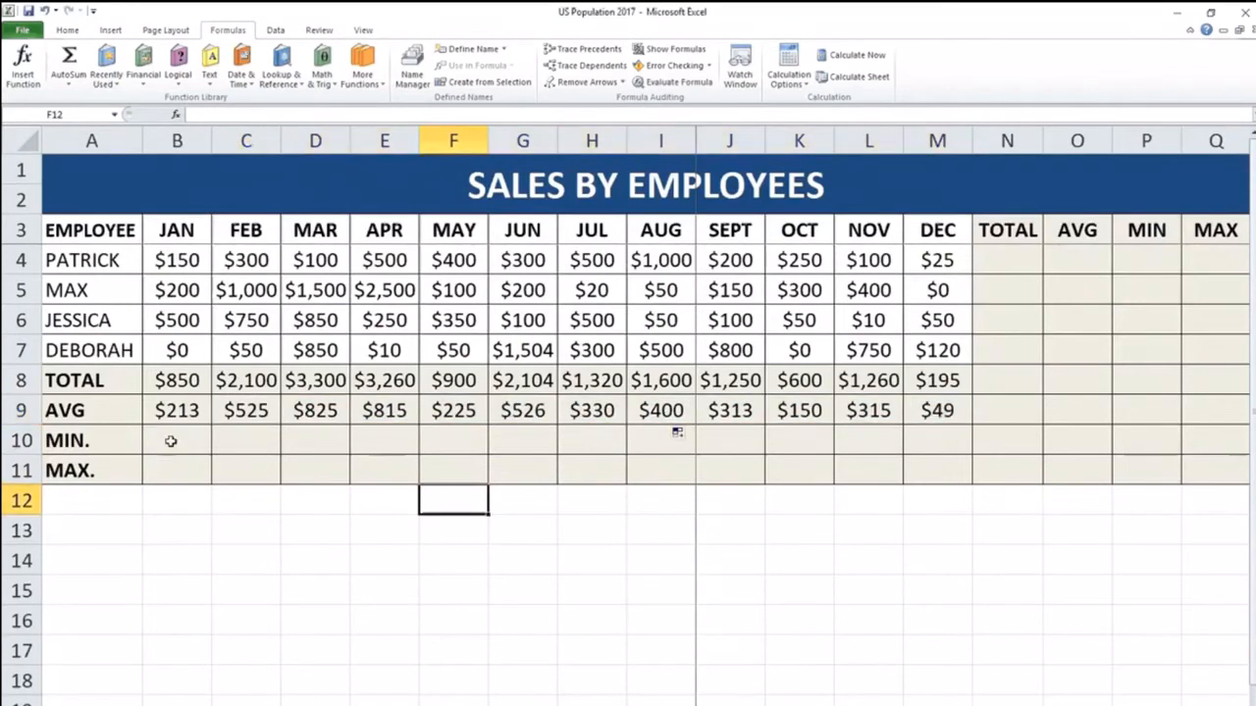
Enter the January minimum in B10 as =MIN(B4:B7)
{"action": "left_click", "coordinate": [170, 441]}
{"action": "type", "text": "="}
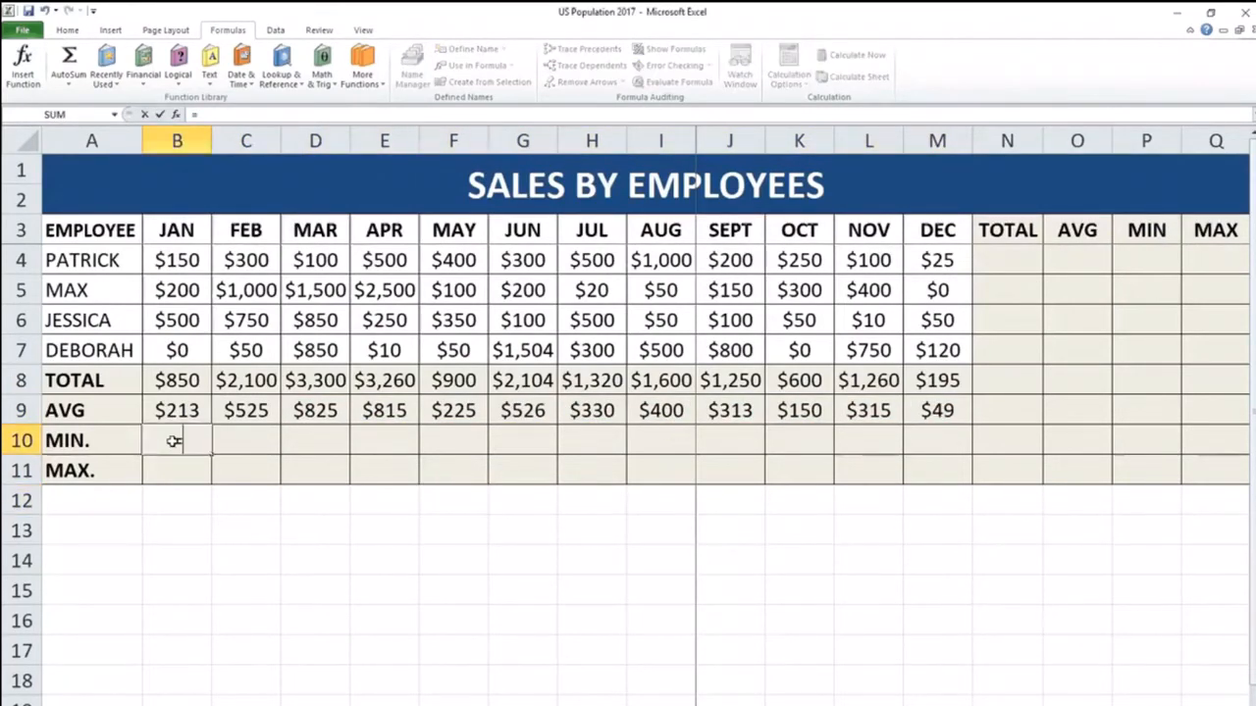
{"action": "type", "text": "MI"}
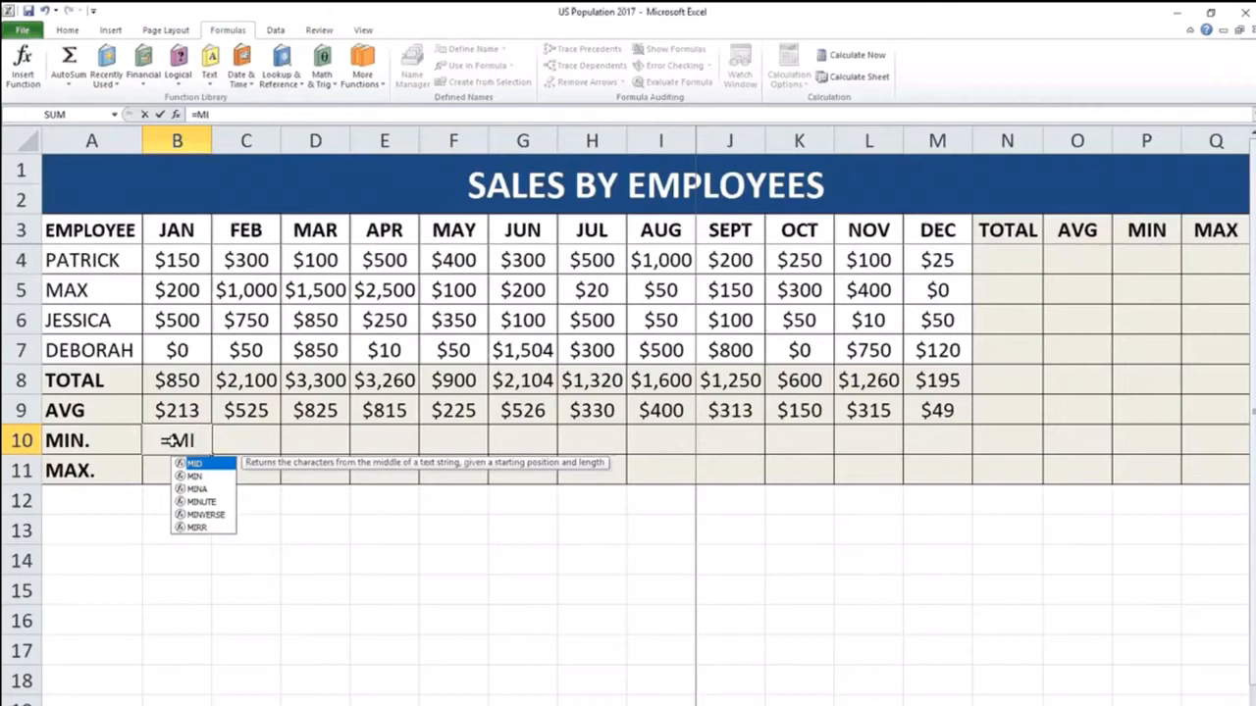
{"action": "type", "text": "N("}
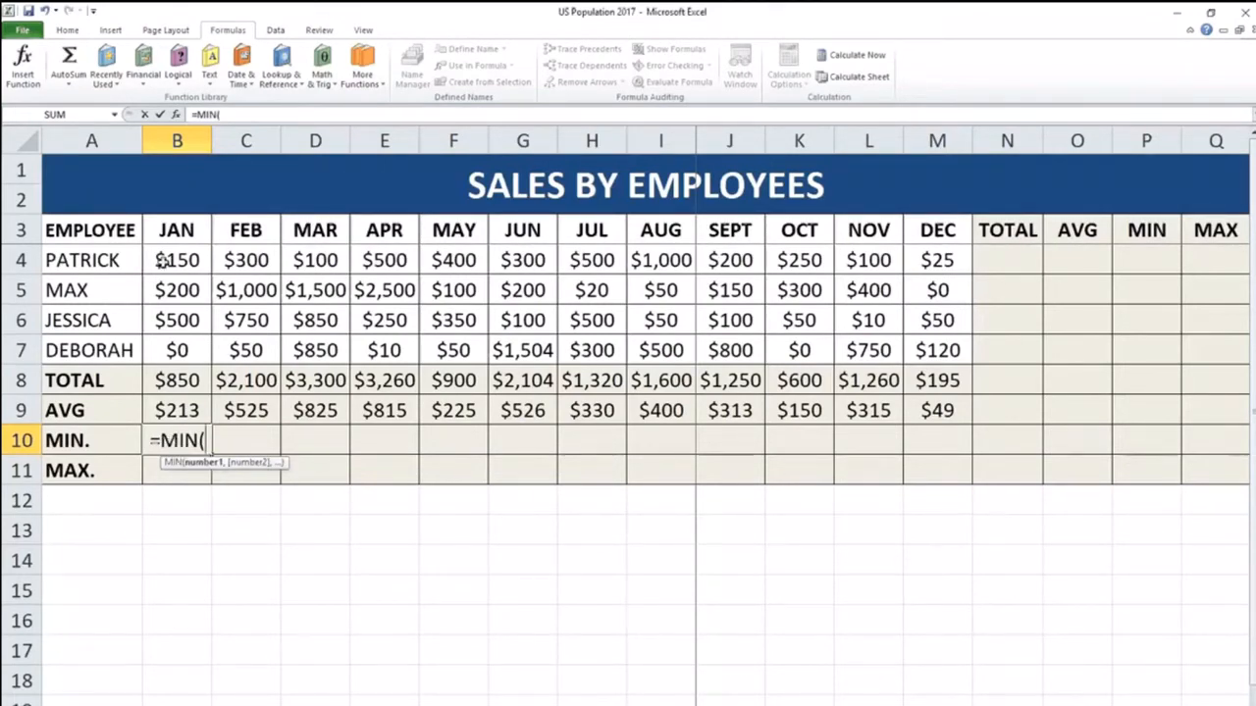
{"action": "left_click_drag", "start_coordinate": [162, 260], "coordinate": [180, 350]}
{"action": "type", "text": ")"}
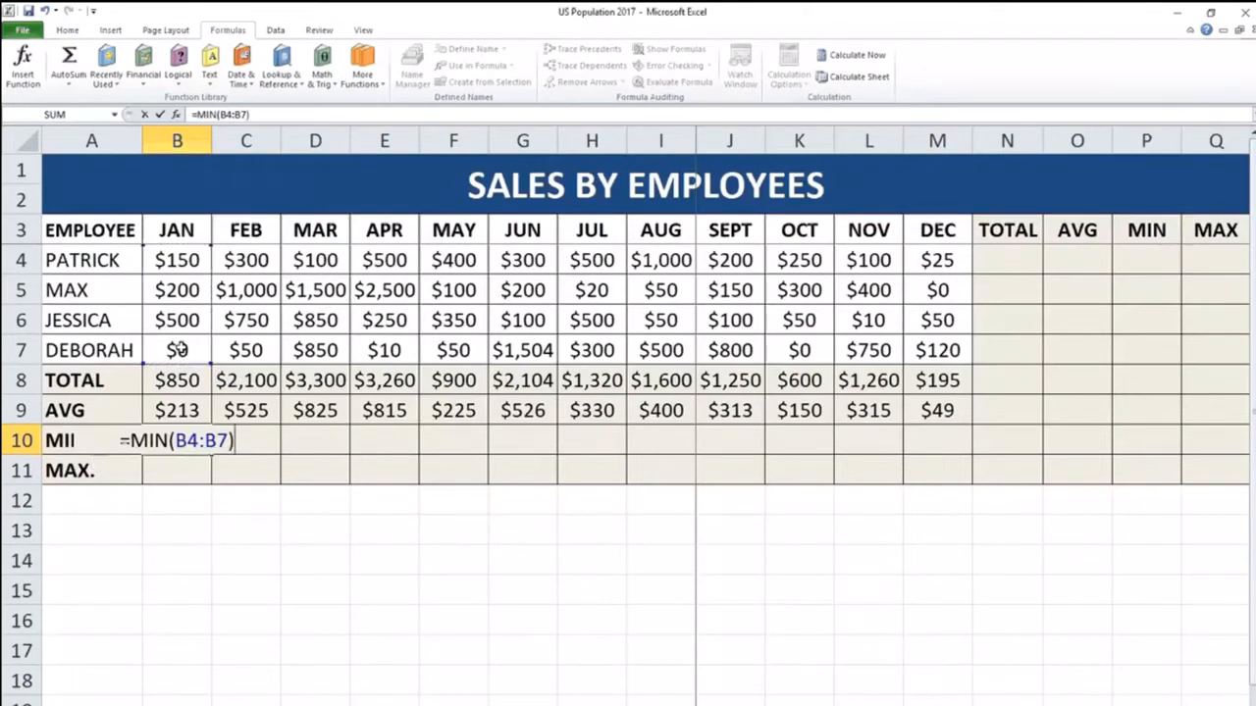
{"action": "key", "text": "Return"}
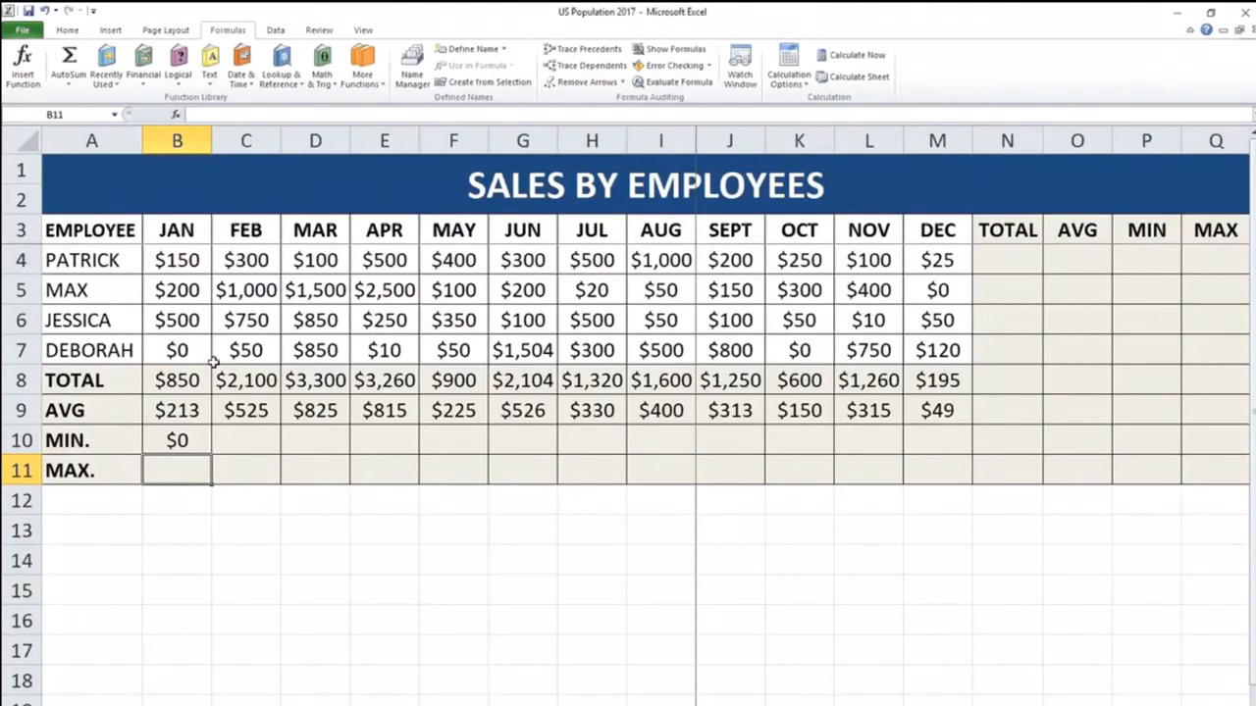
Copy the January minimum formula from B10 across C10:M10 to cover February through December
{"action": "left_click", "coordinate": [200, 437]}
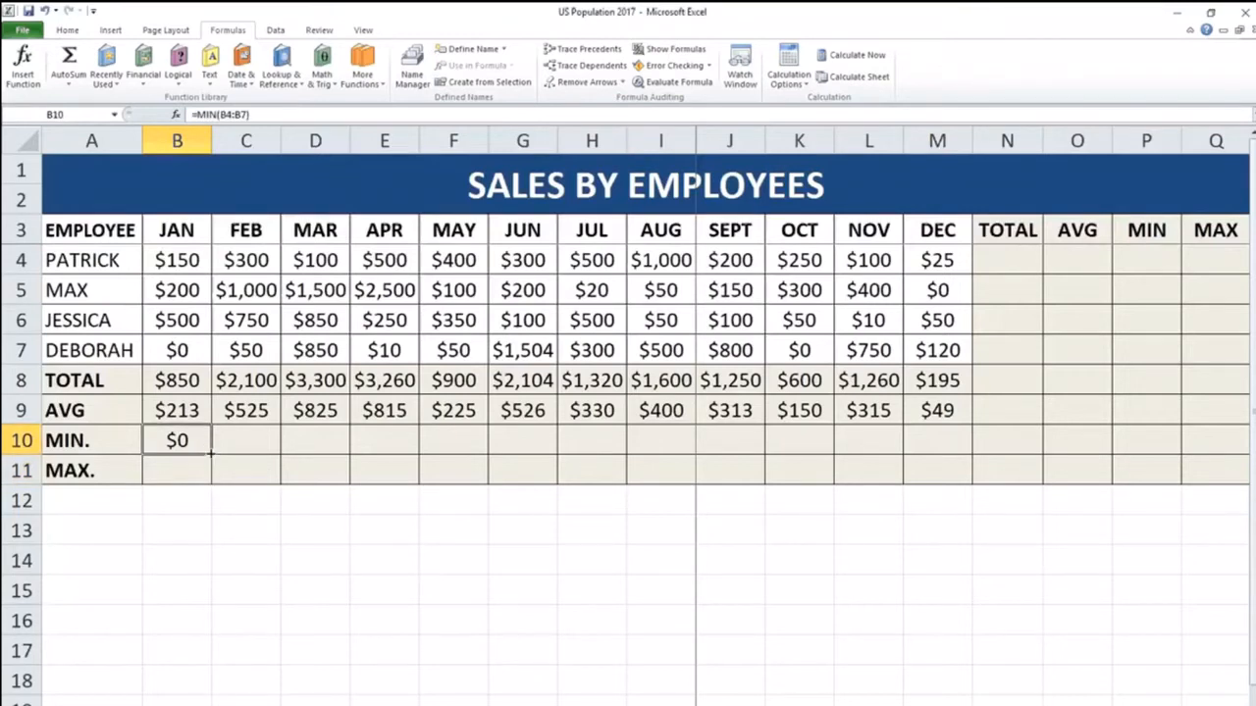
{"action": "left_click_drag", "start_coordinate": [210, 452], "coordinate": [951, 460]}
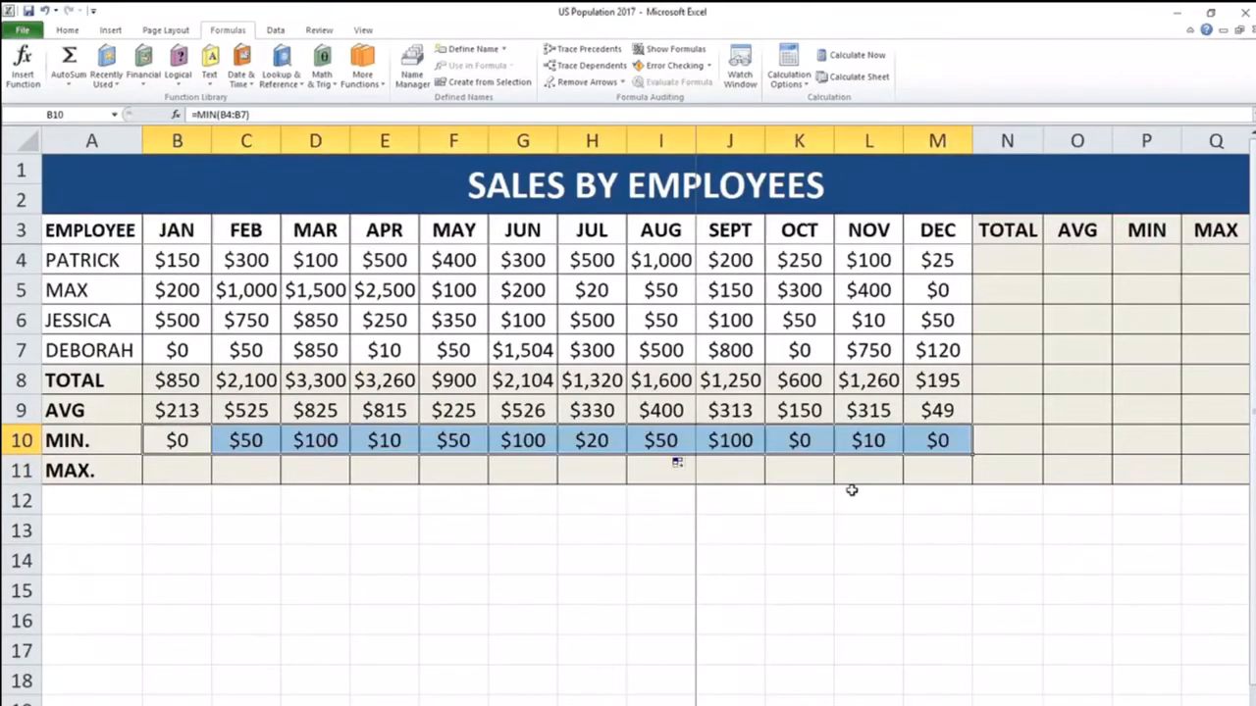
{"action": "left_click", "coordinate": [177, 441]}
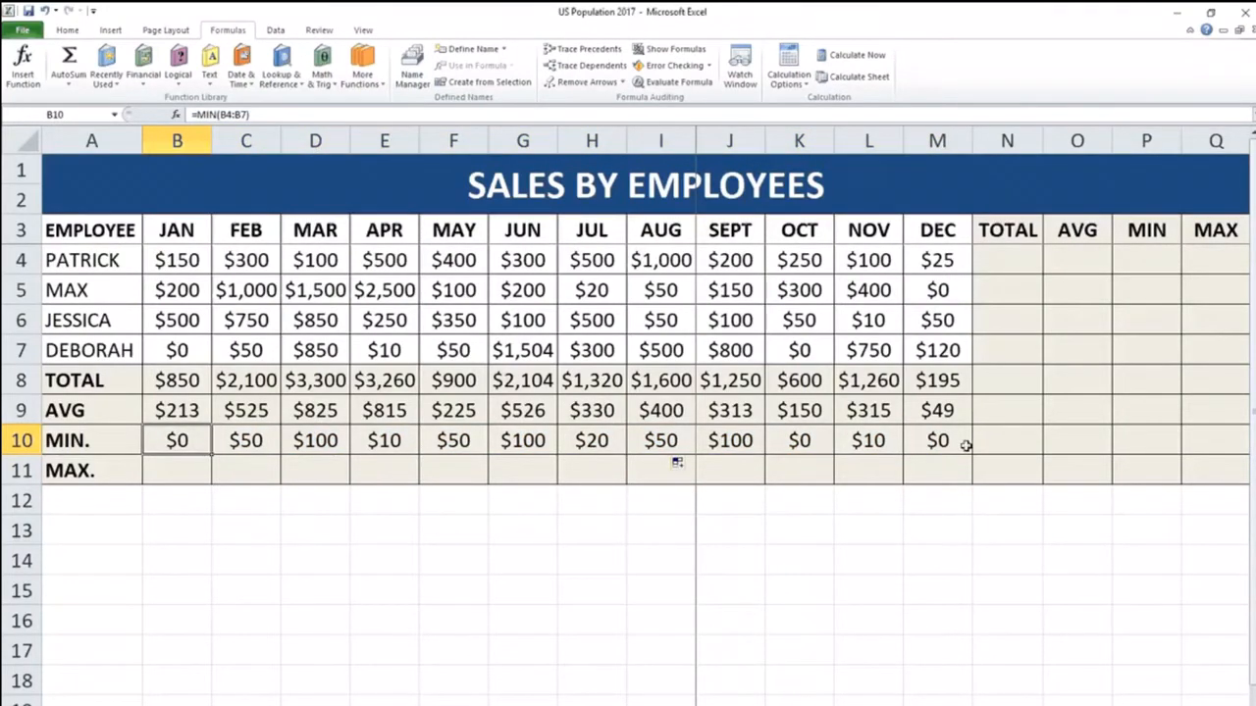
Enter the January maximum in B11 as =MAX(B4:B7)
{"action": "left_click", "coordinate": [804, 440]}
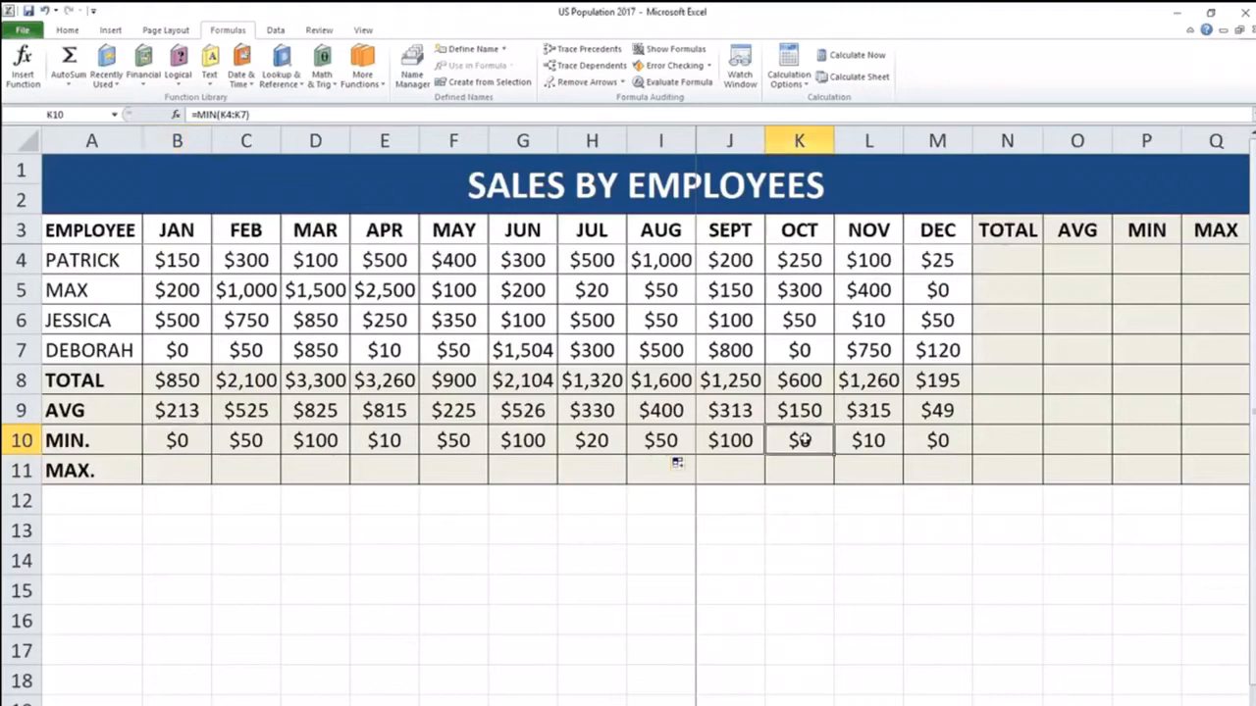
{"action": "left_click", "coordinate": [958, 448]}
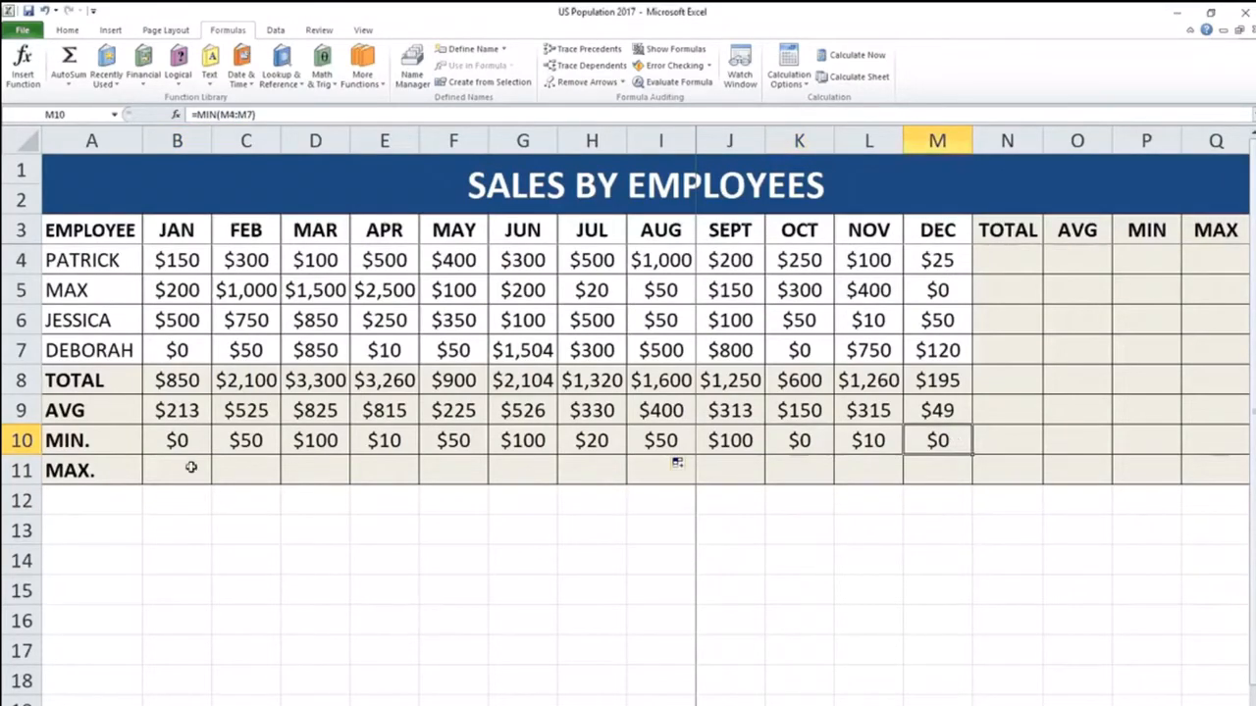
{"action": "left_click", "coordinate": [192, 468]}
{"action": "type", "text": "="}
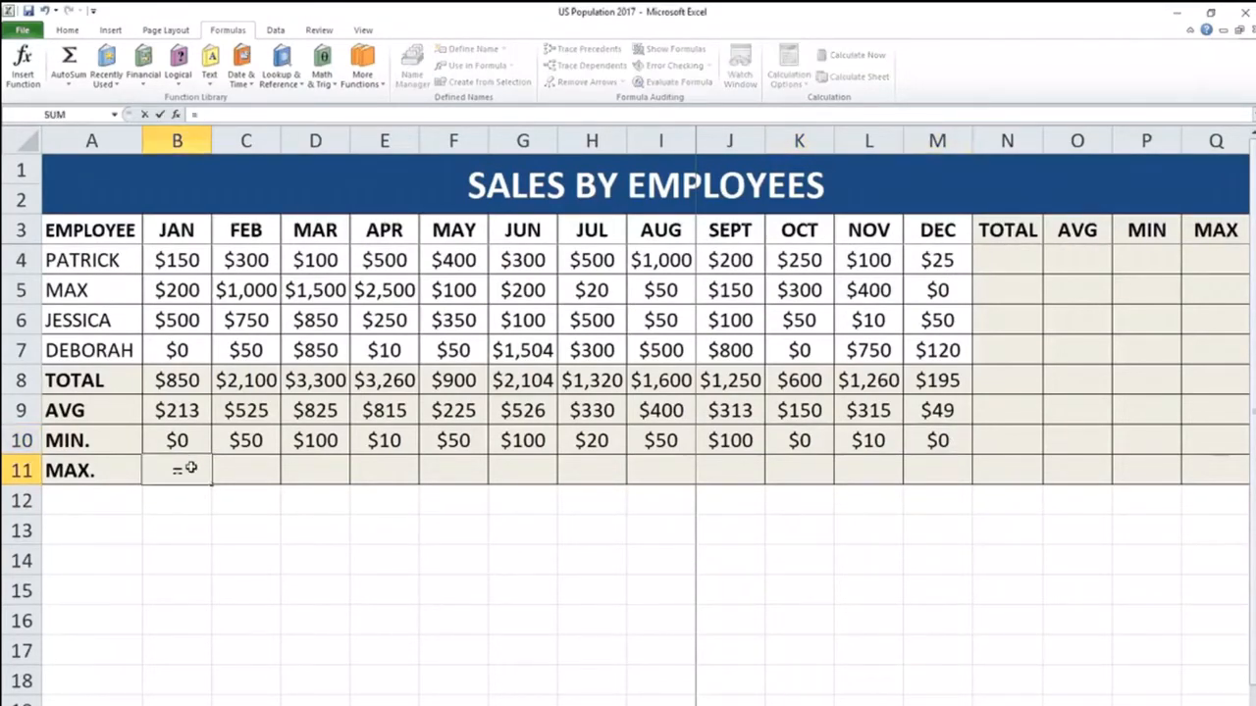
{"action": "type", "text": "MA"}
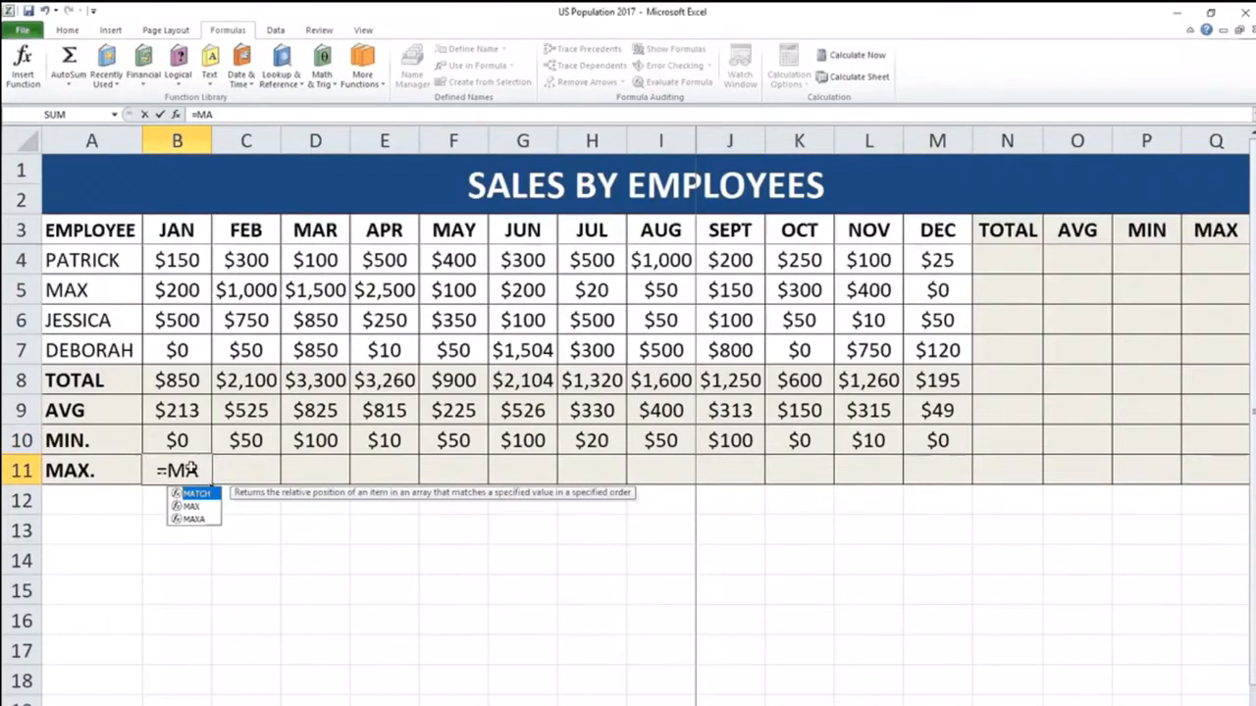
{"action": "type", "text": "X("}
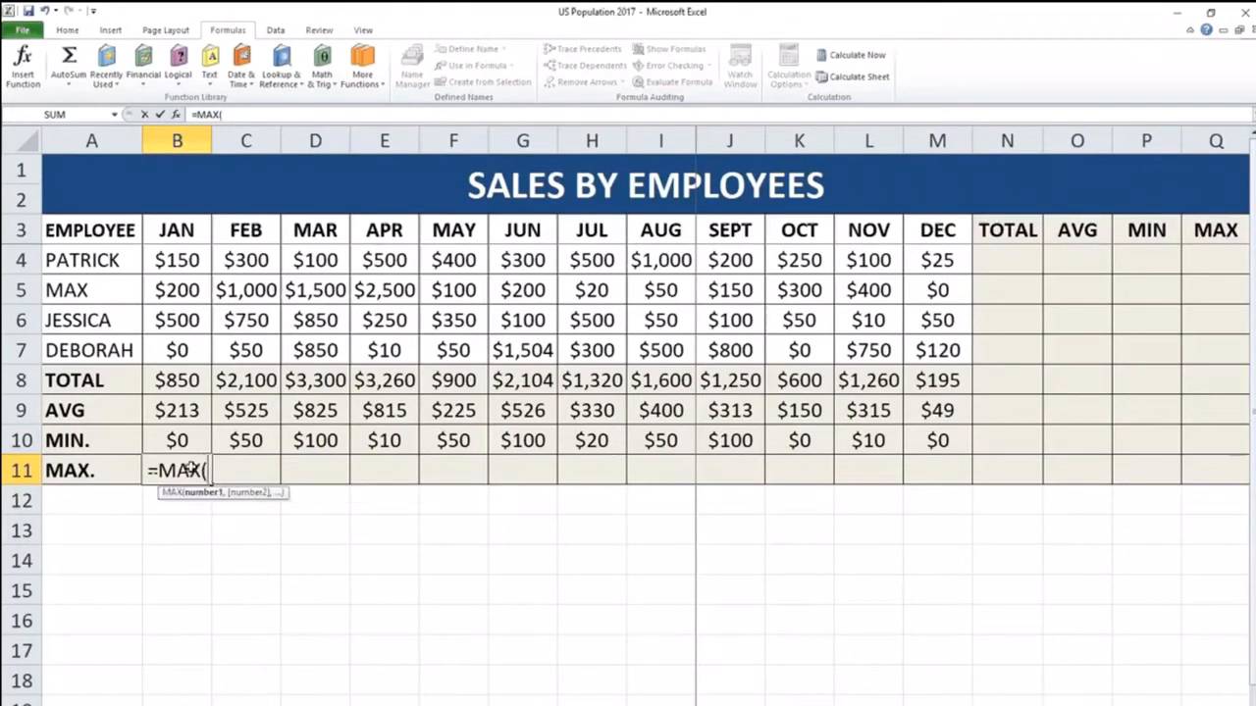
{"action": "left_click_drag", "start_coordinate": [169, 258], "coordinate": [173, 347]}
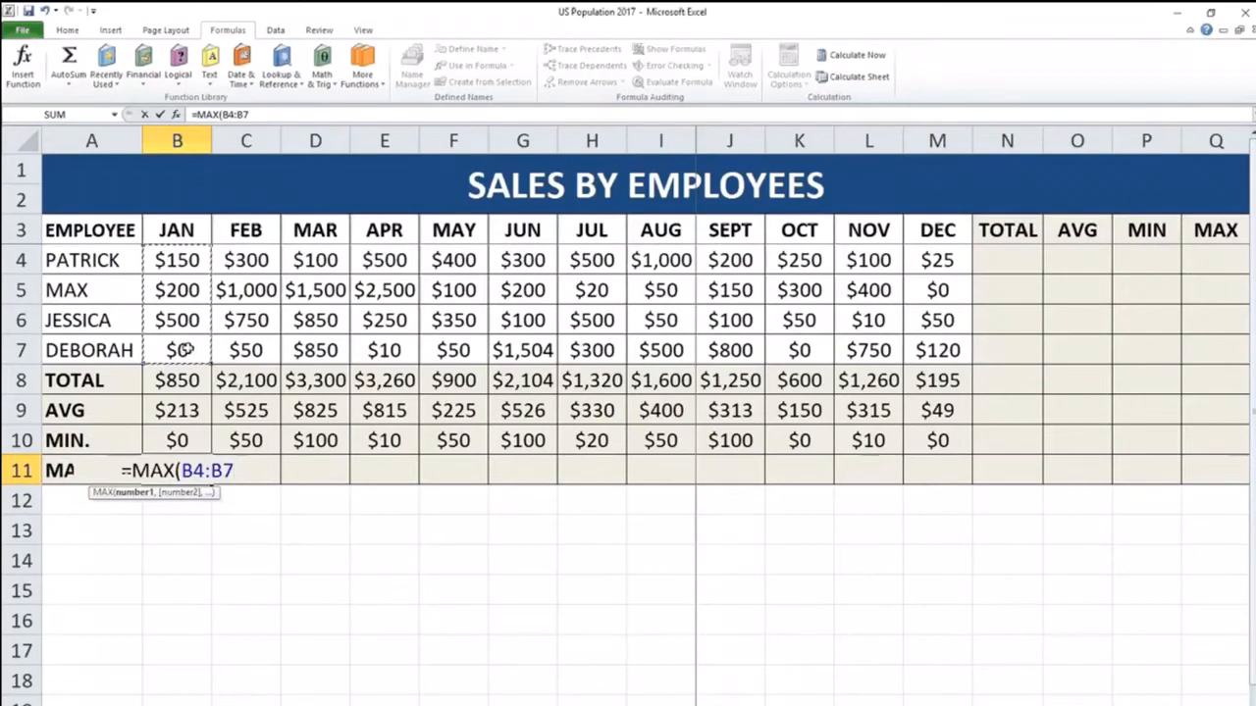
{"action": "type", "text": ")"}
{"action": "key", "text": "Return"}
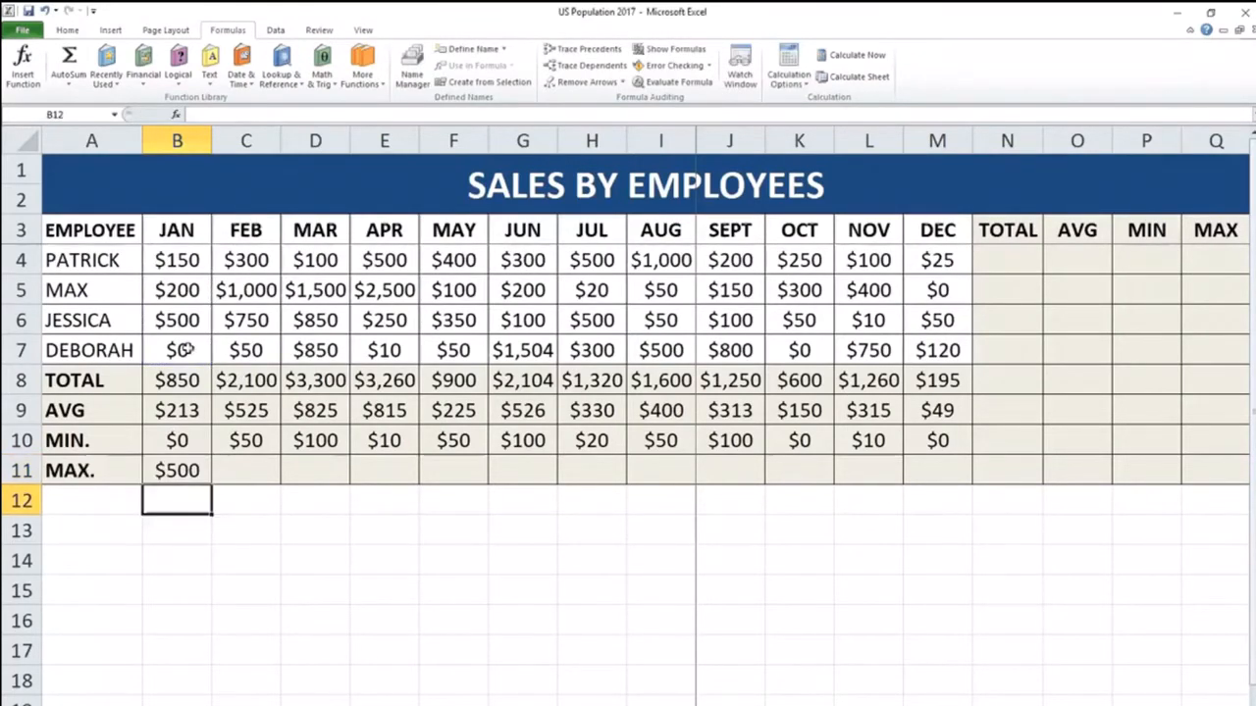
Copy the January maximum formula from B11 across C11:M11 to cover February through December
{"action": "left_click", "coordinate": [176, 473]}
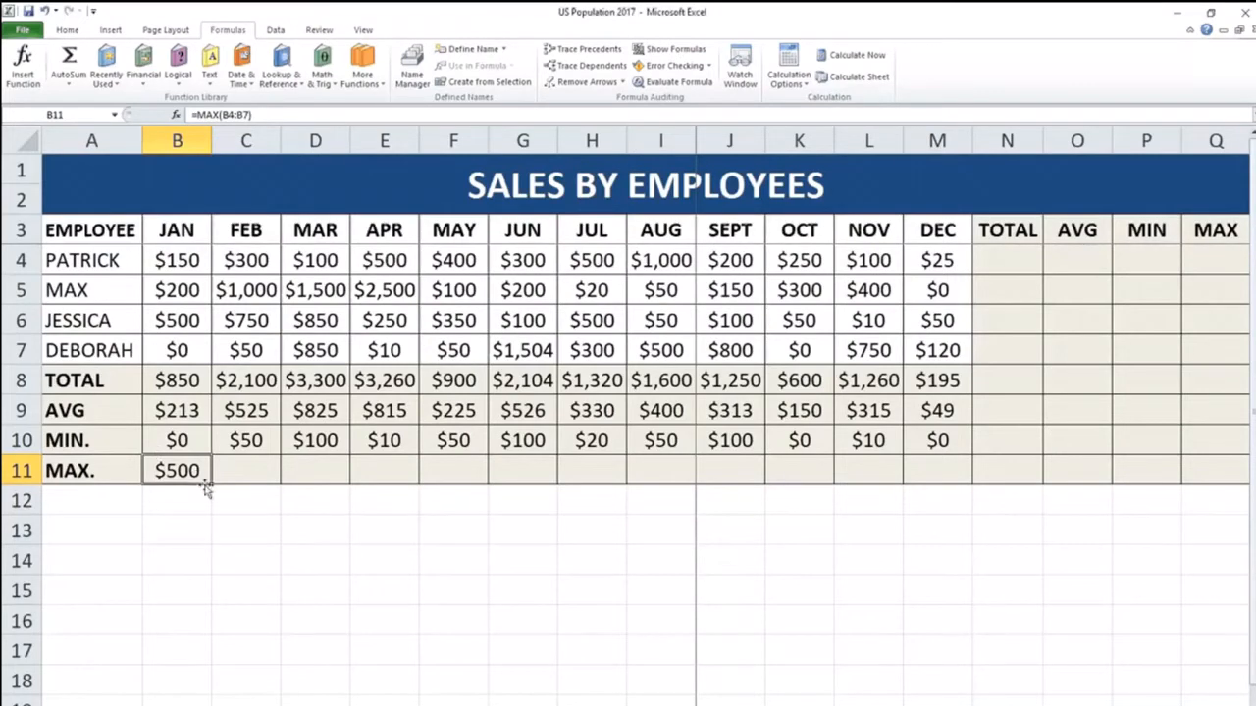
{"action": "left_click_drag", "start_coordinate": [269, 495], "coordinate": [999, 494]}
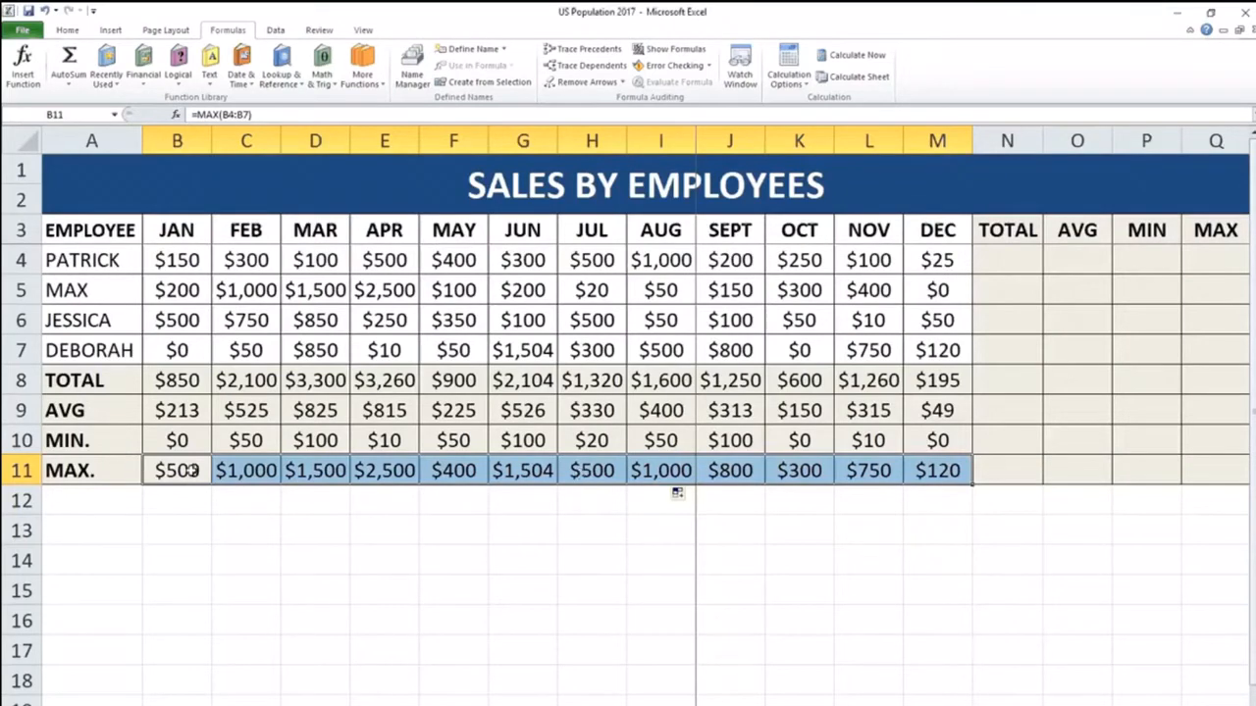
{"action": "left_click", "coordinate": [405, 472]}
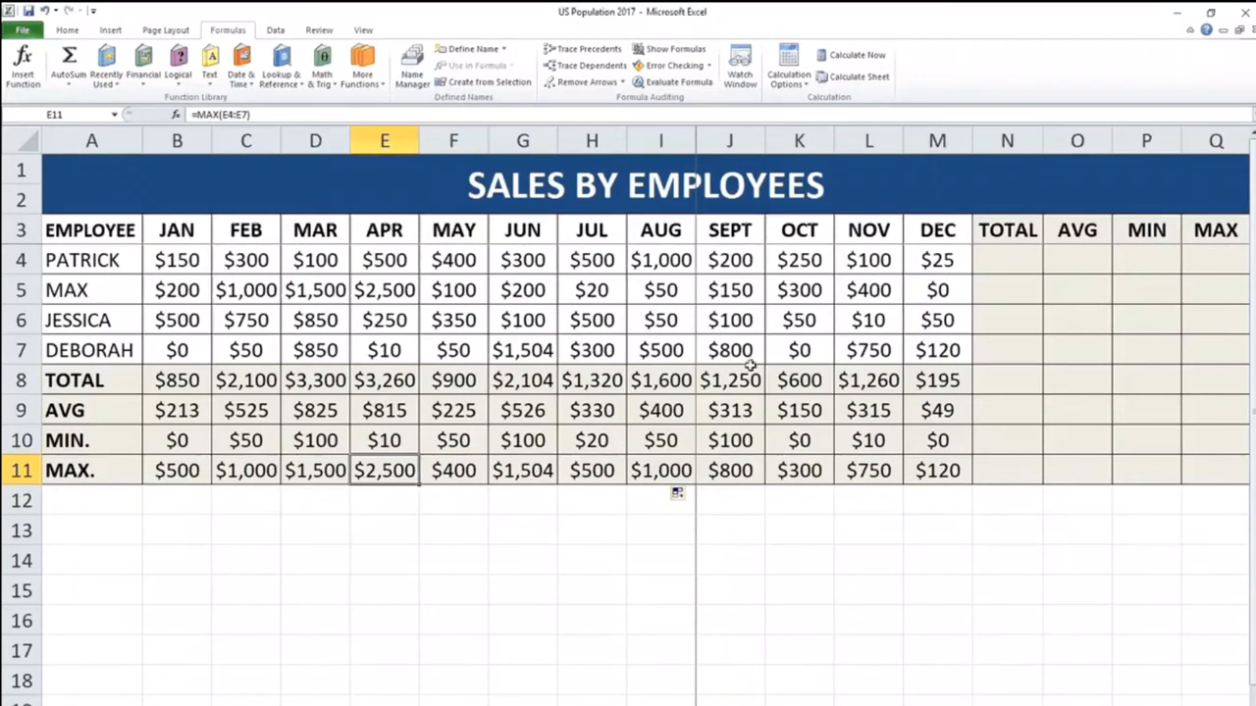
Enter the first employee's yearly total in N4 as =SUM(B4:M4)
{"action": "left_click", "coordinate": [996, 263]}
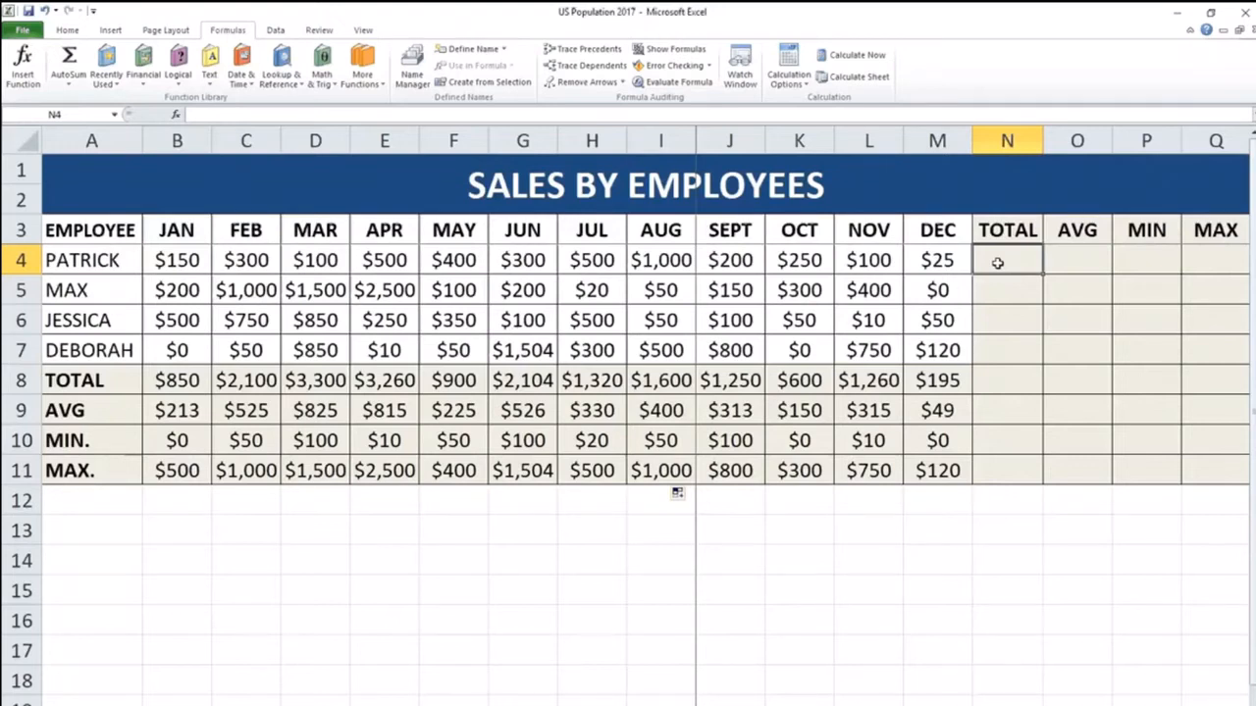
{"action": "type", "text": "="}
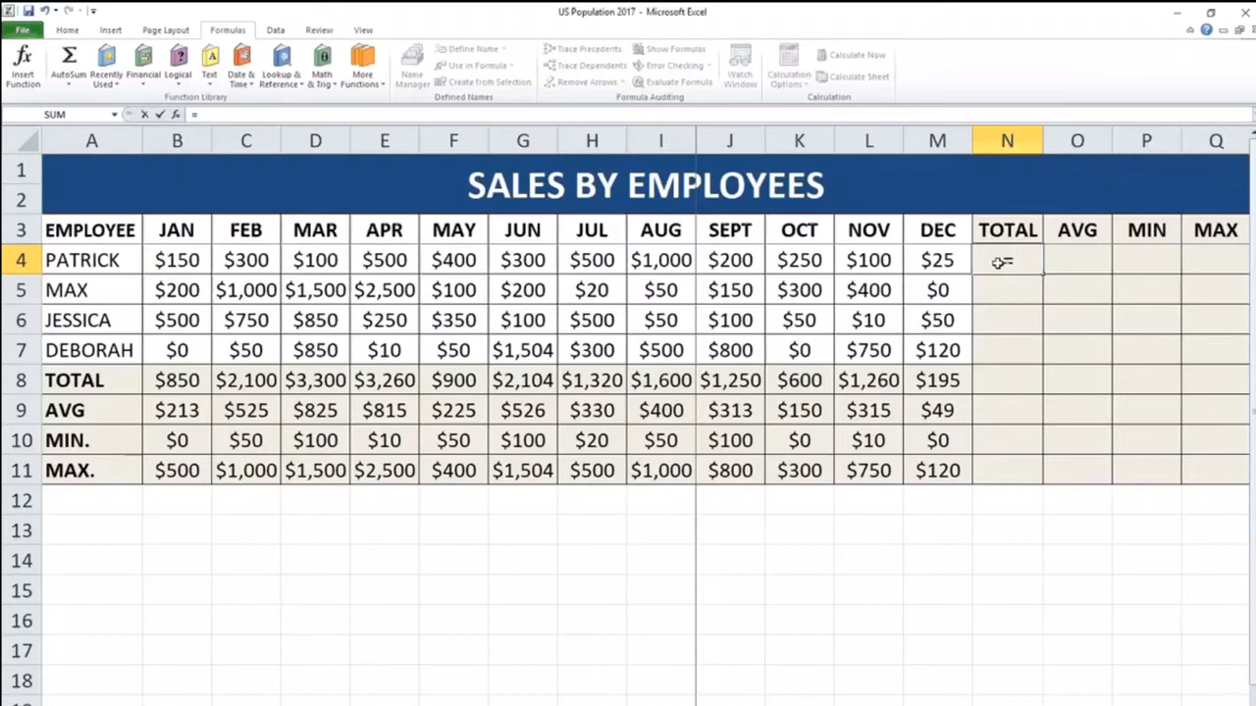
{"action": "type", "text": "SUM"}
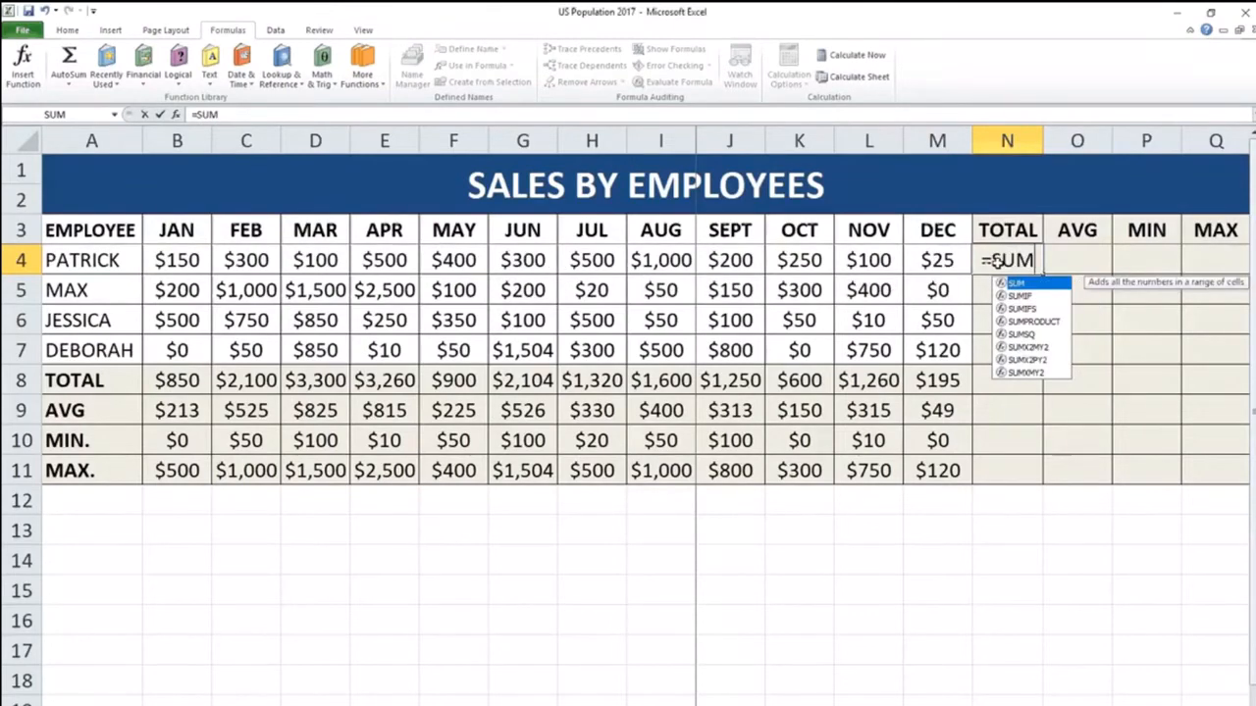
{"action": "type", "text": "("}
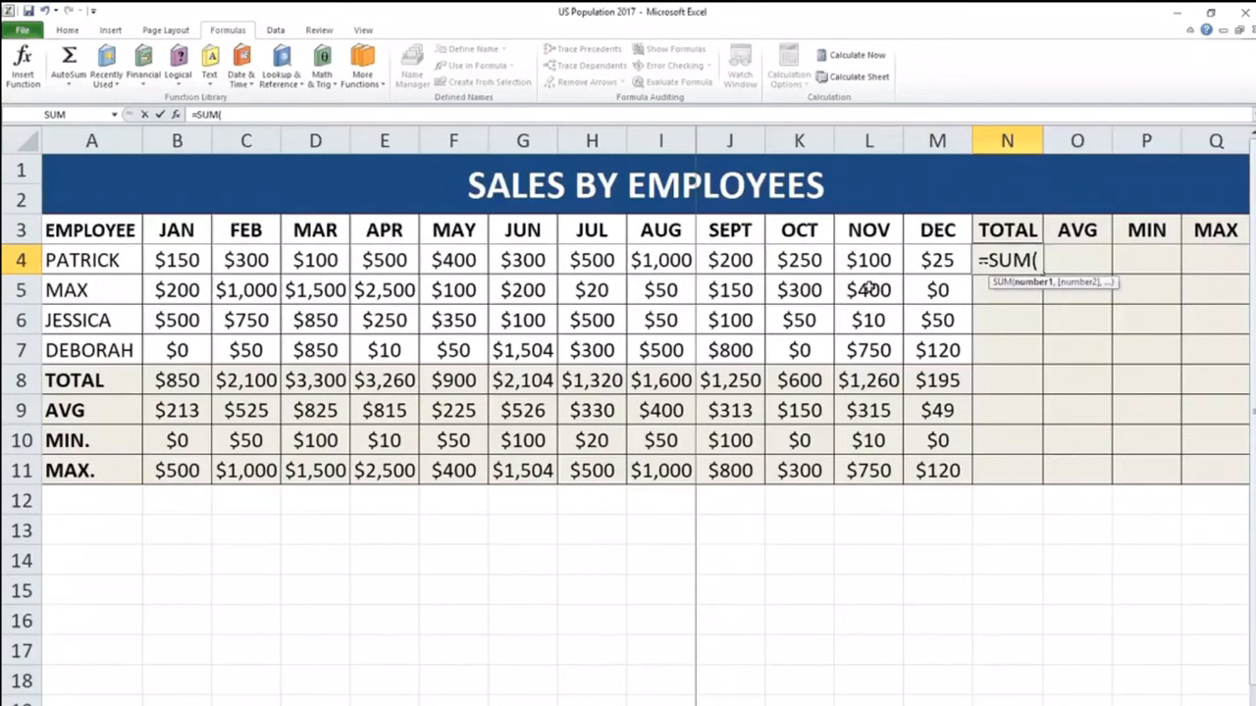
{"action": "left_click_drag", "start_coordinate": [174, 259], "coordinate": [951, 257]}
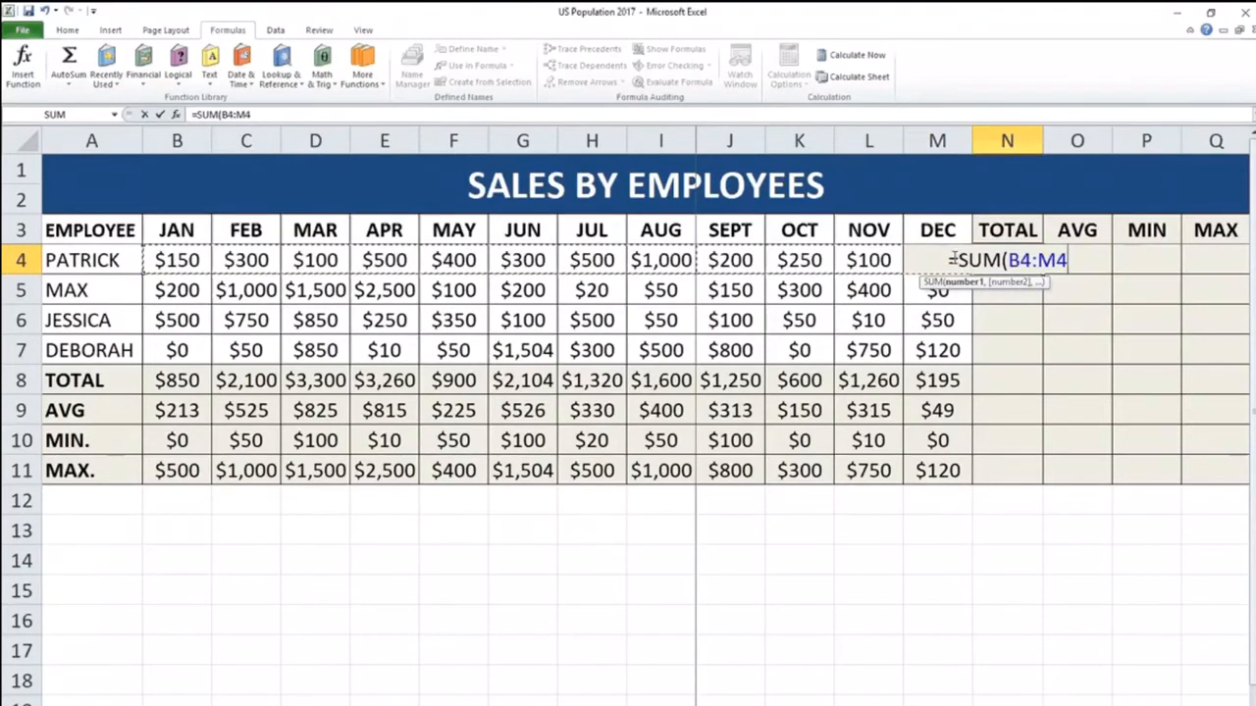
{"action": "type", "text": ")"}
{"action": "key", "text": "Return"}
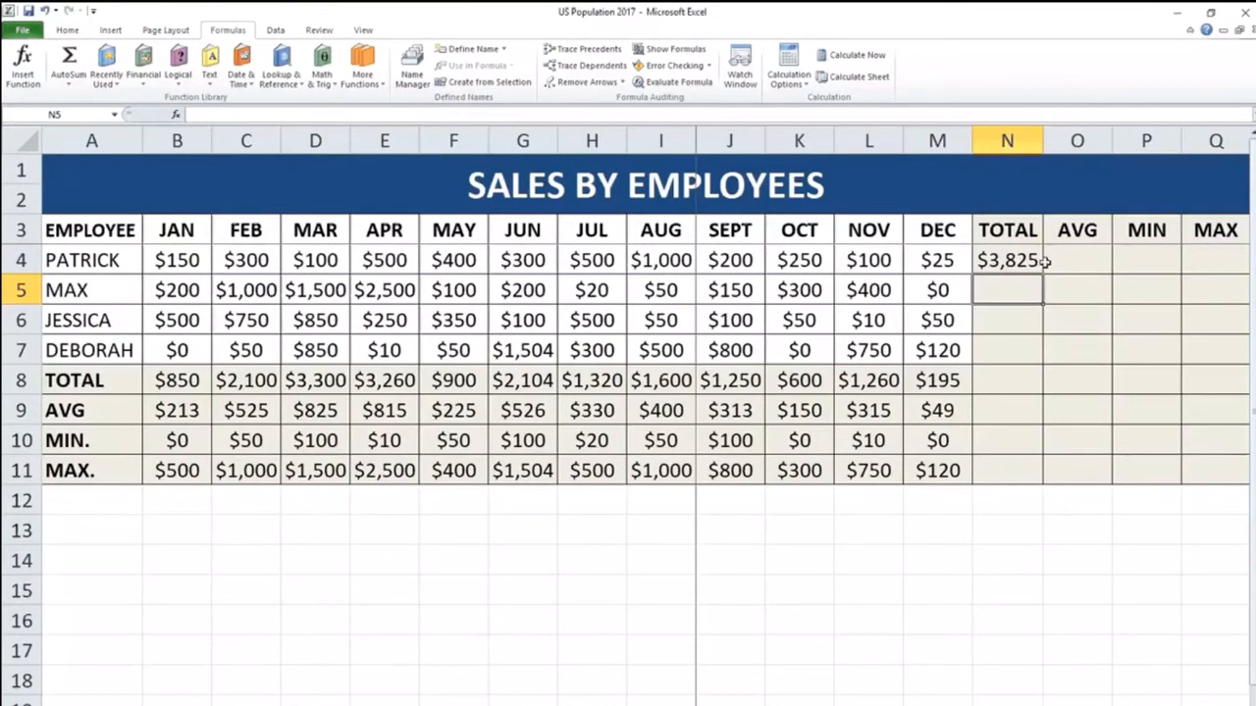
Copy the yearly total formula from N4 down N5:N7 for the remaining employees
{"action": "left_click", "coordinate": [1003, 254]}
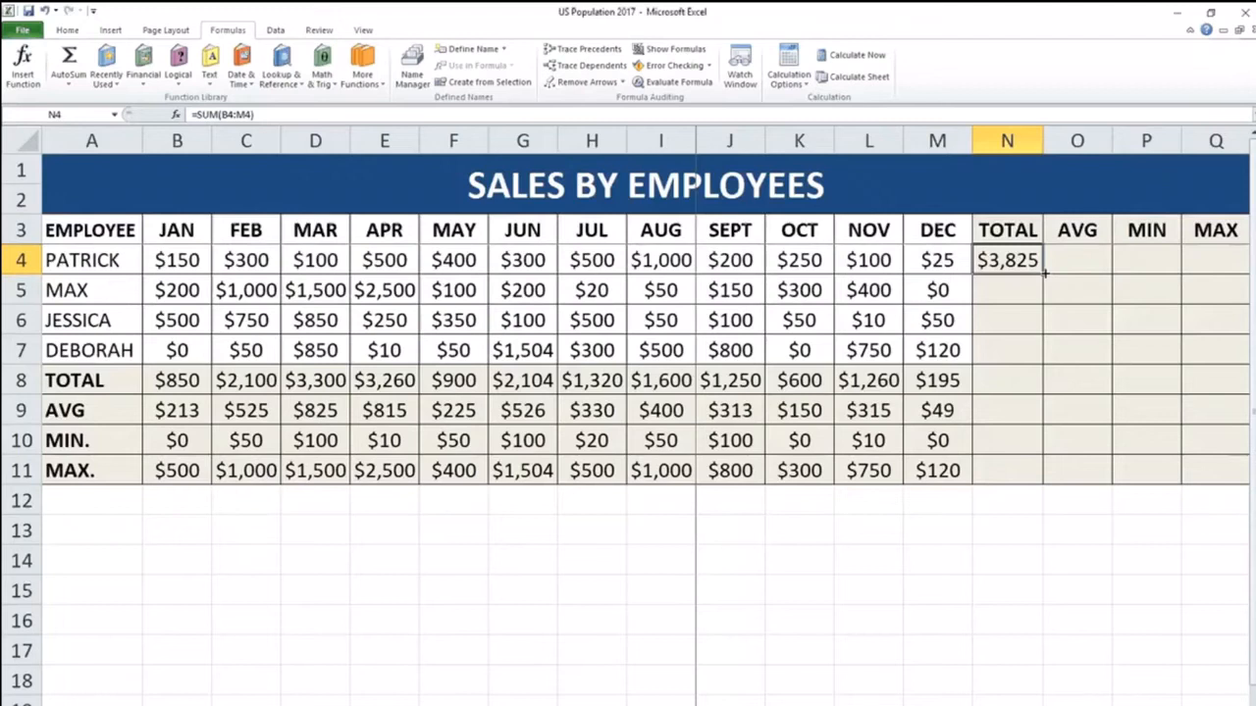
{"action": "left_click_drag", "start_coordinate": [1045, 275], "coordinate": [1041, 360]}
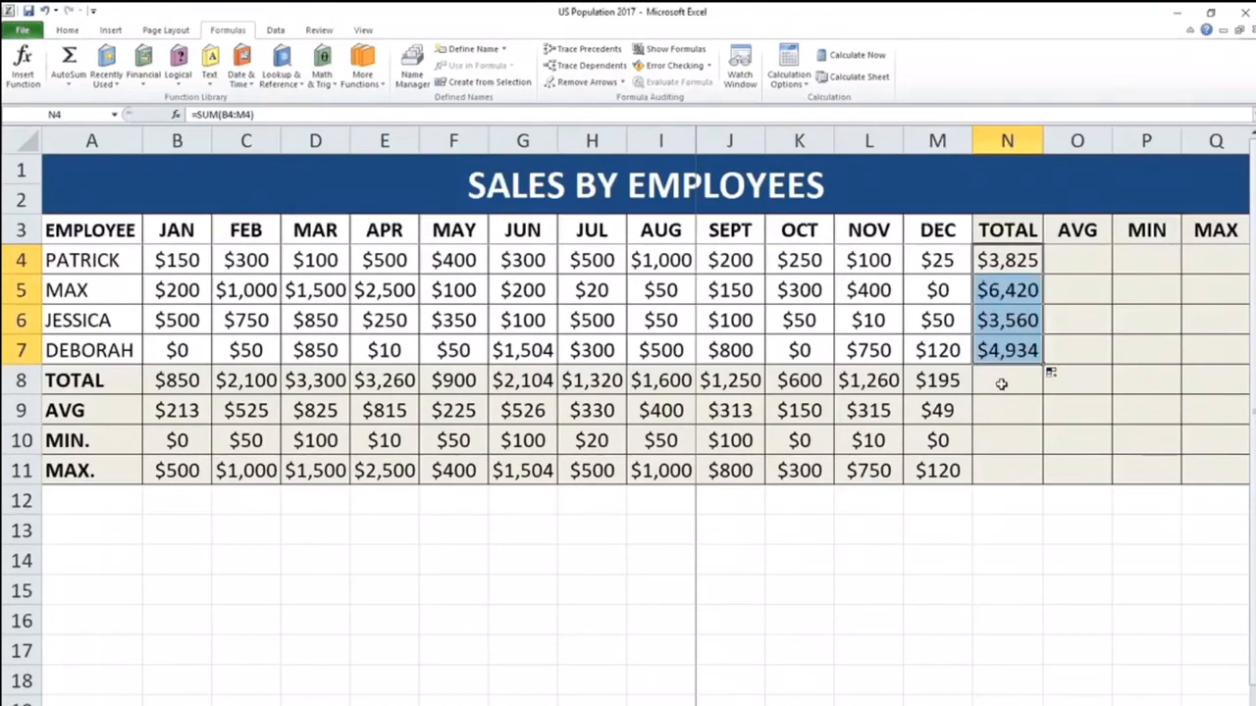
Extend the total formula from N7 into N8 and autofit the width of column N
{"action": "left_click", "coordinate": [1003, 381]}
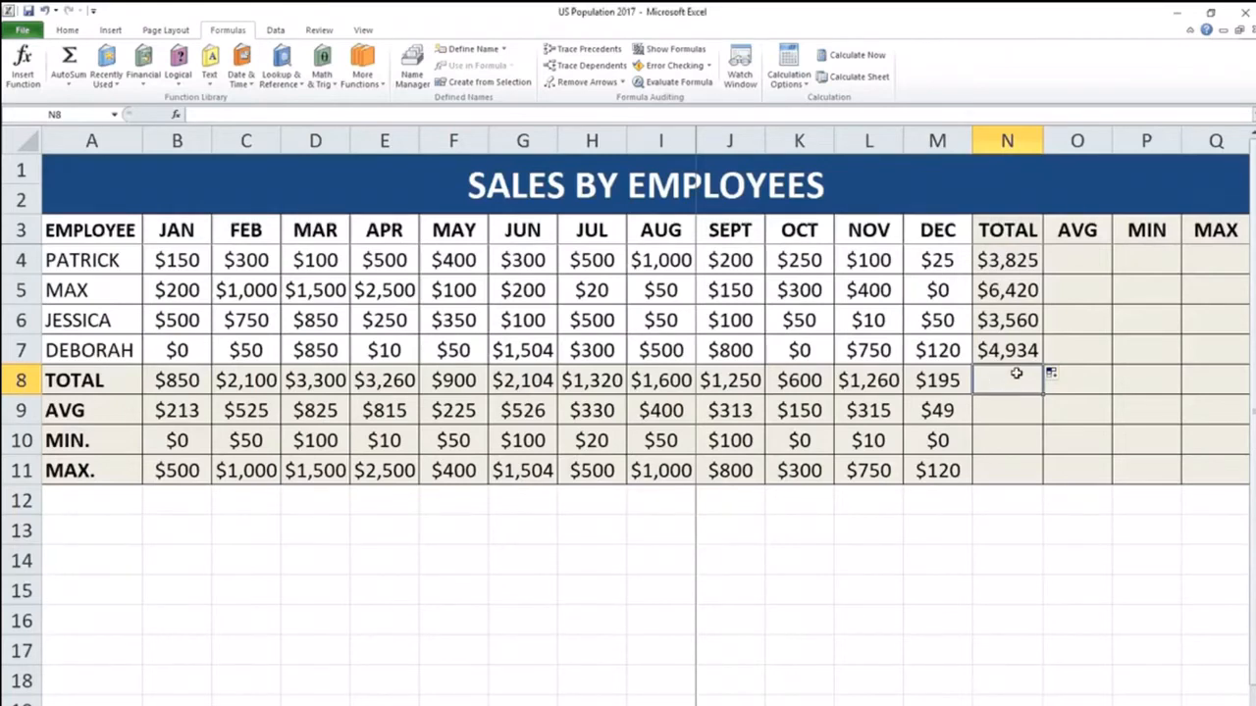
{"action": "key", "text": "Up"}
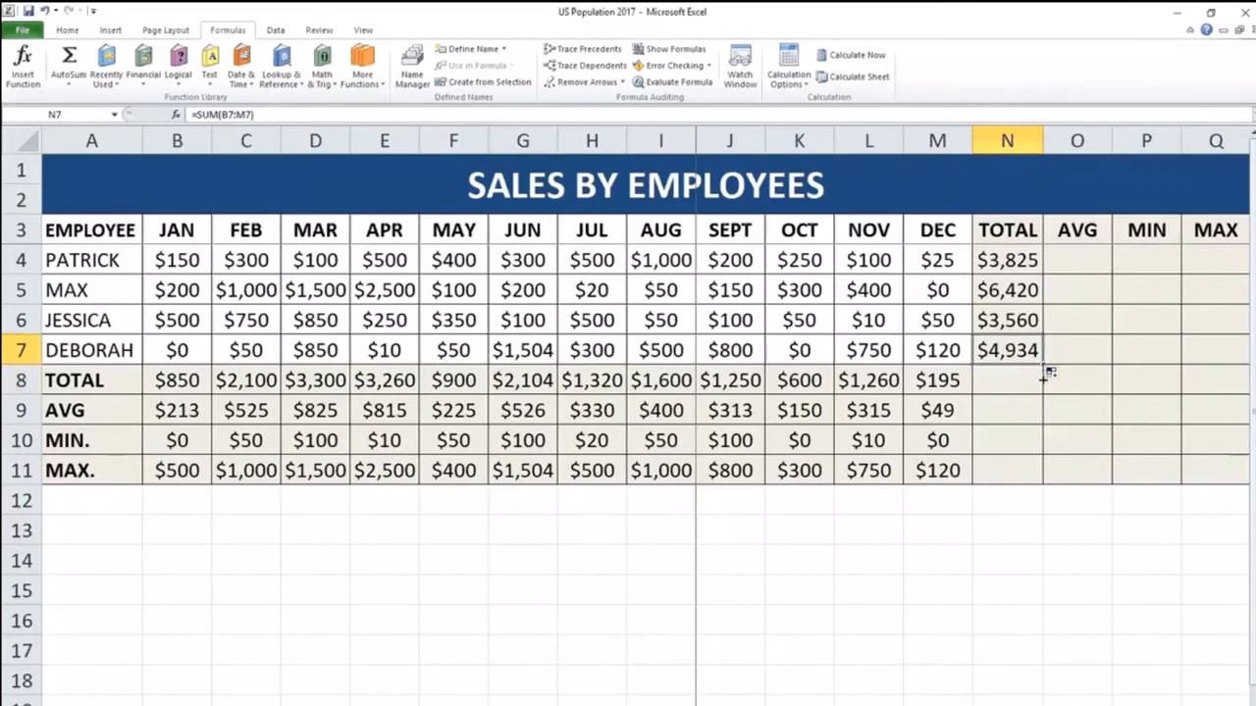
{"action": "left_click_drag", "start_coordinate": [1043, 380], "coordinate": [1042, 393]}
{"action": "double_click", "coordinate": [1041, 140]}
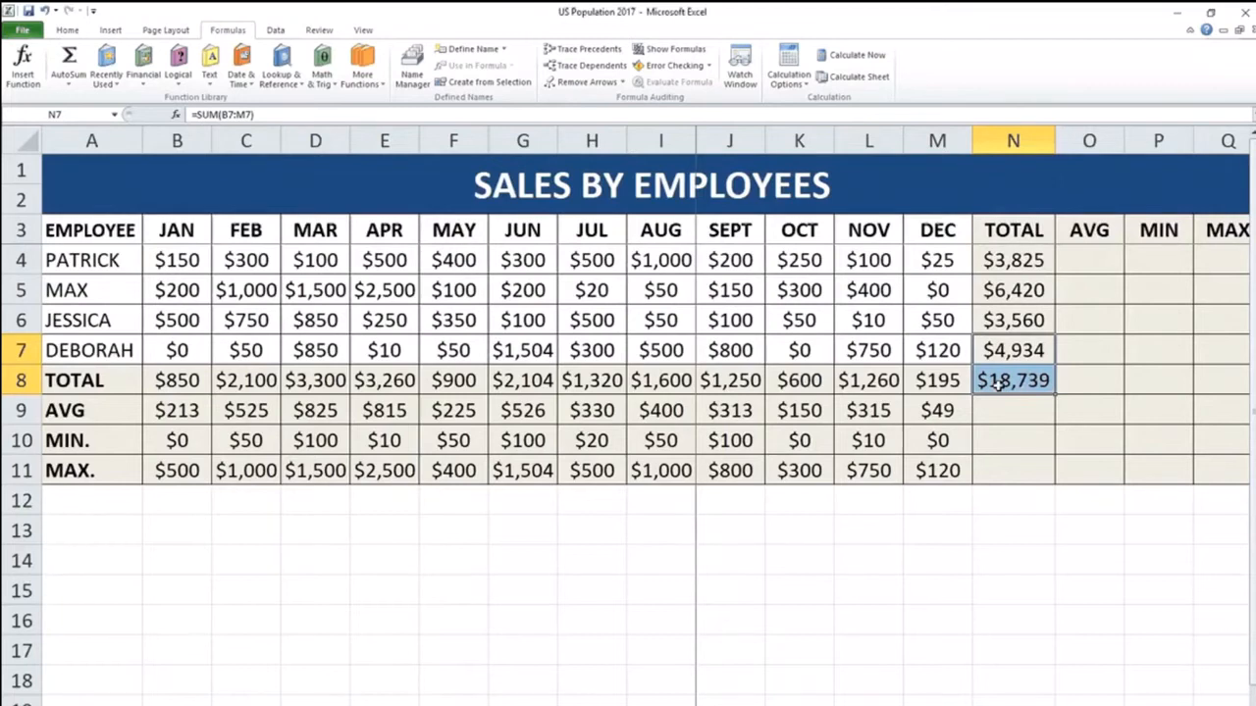
Re-enter the grand total in N8 by summing the monthly totals, as =SUM(B8:M8)
{"action": "left_click", "coordinate": [998, 385]}
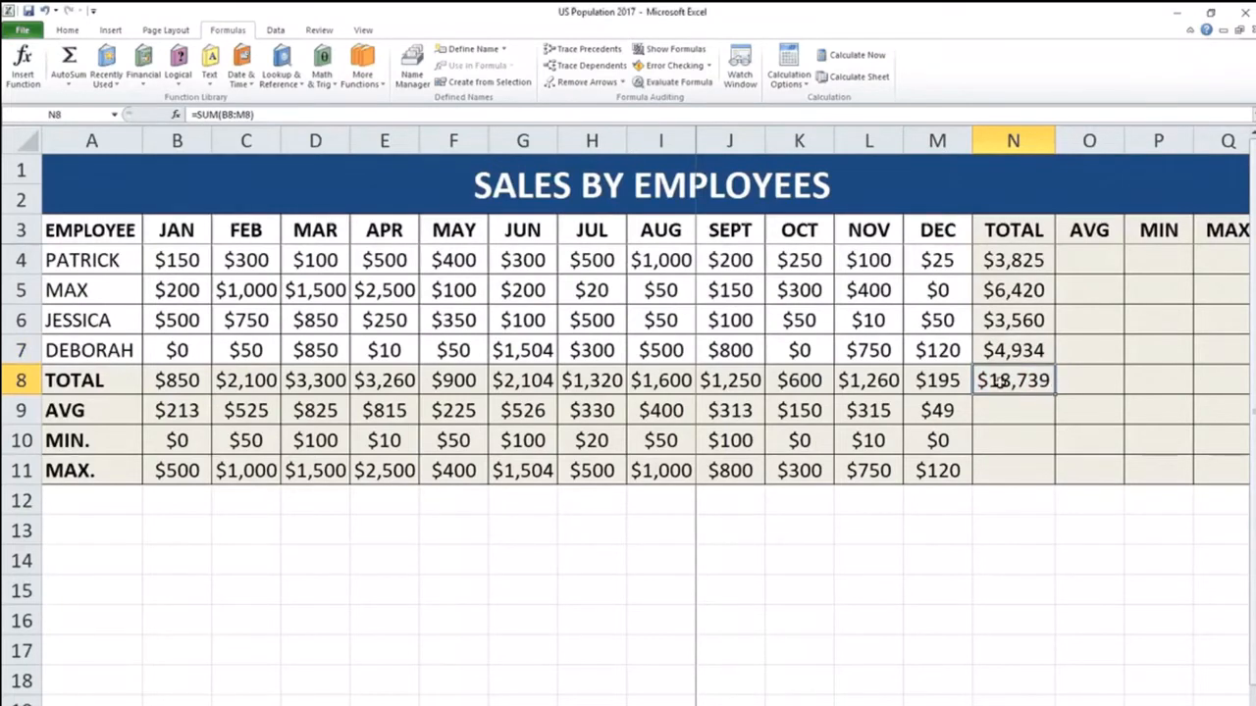
{"action": "type", "text": "=SUM"}
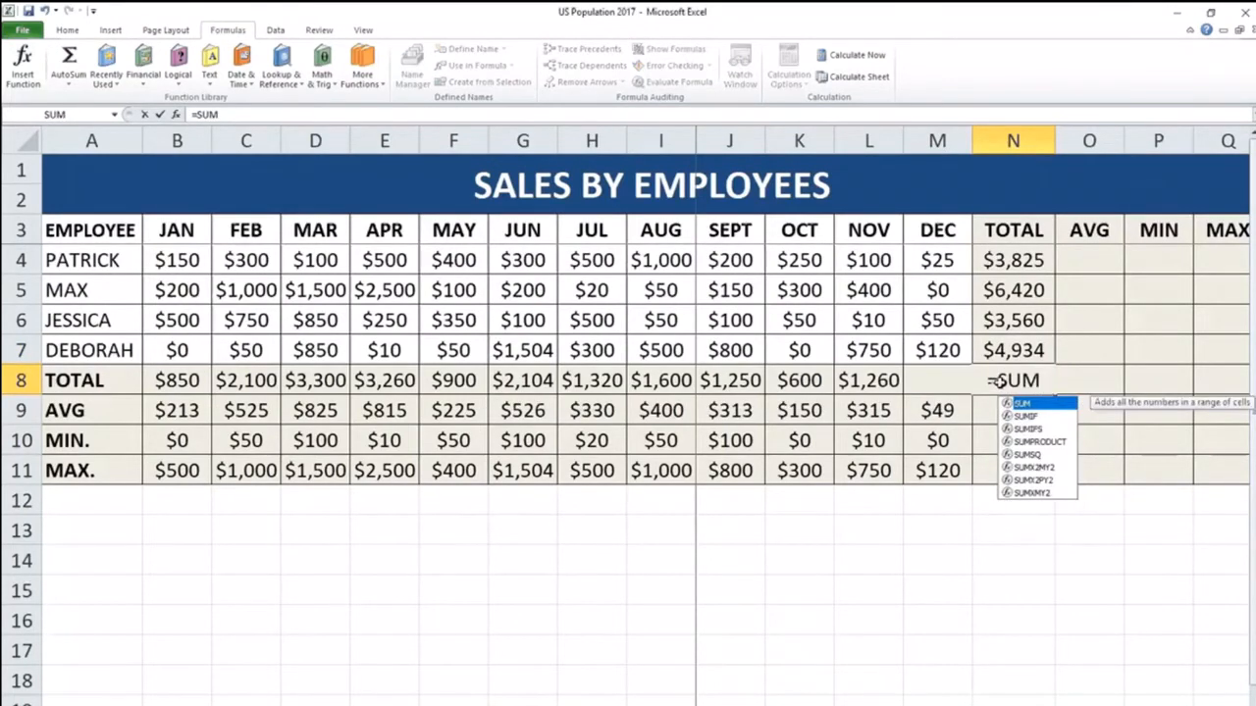
{"action": "type", "text": "("}
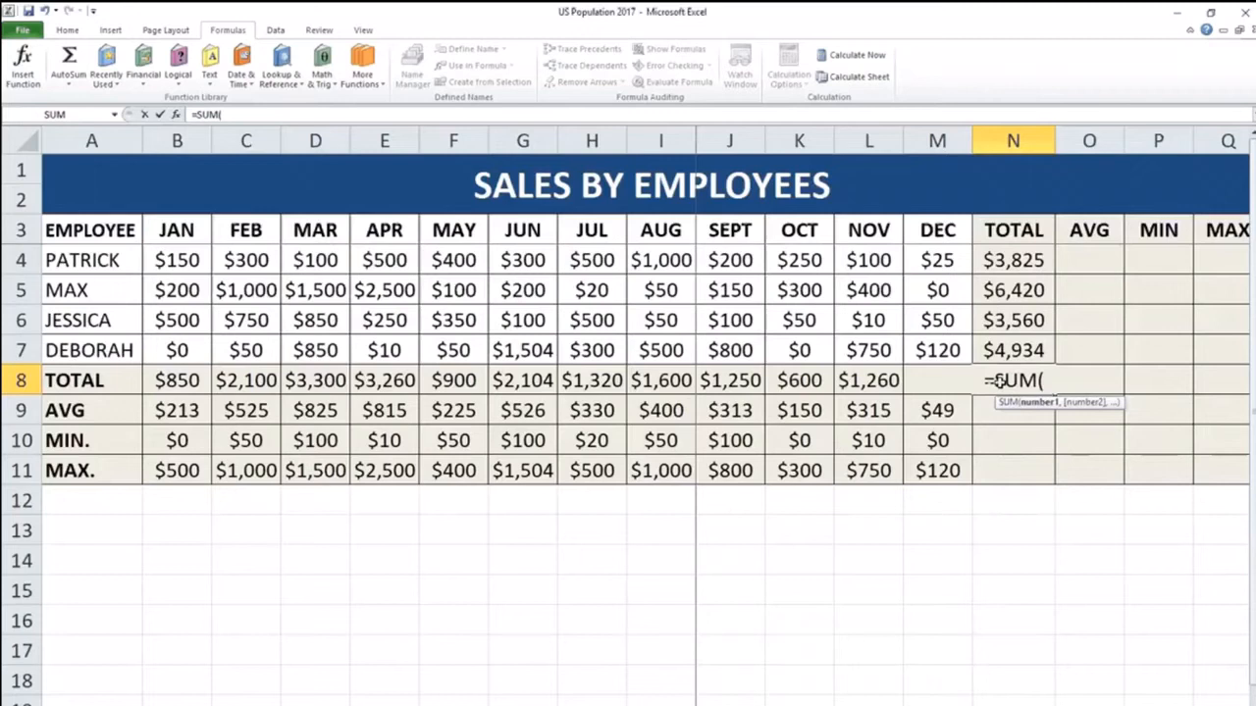
{"action": "left_click", "coordinate": [155, 376]}
{"action": "left_click_drag", "start_coordinate": [155, 377], "coordinate": [929, 376]}
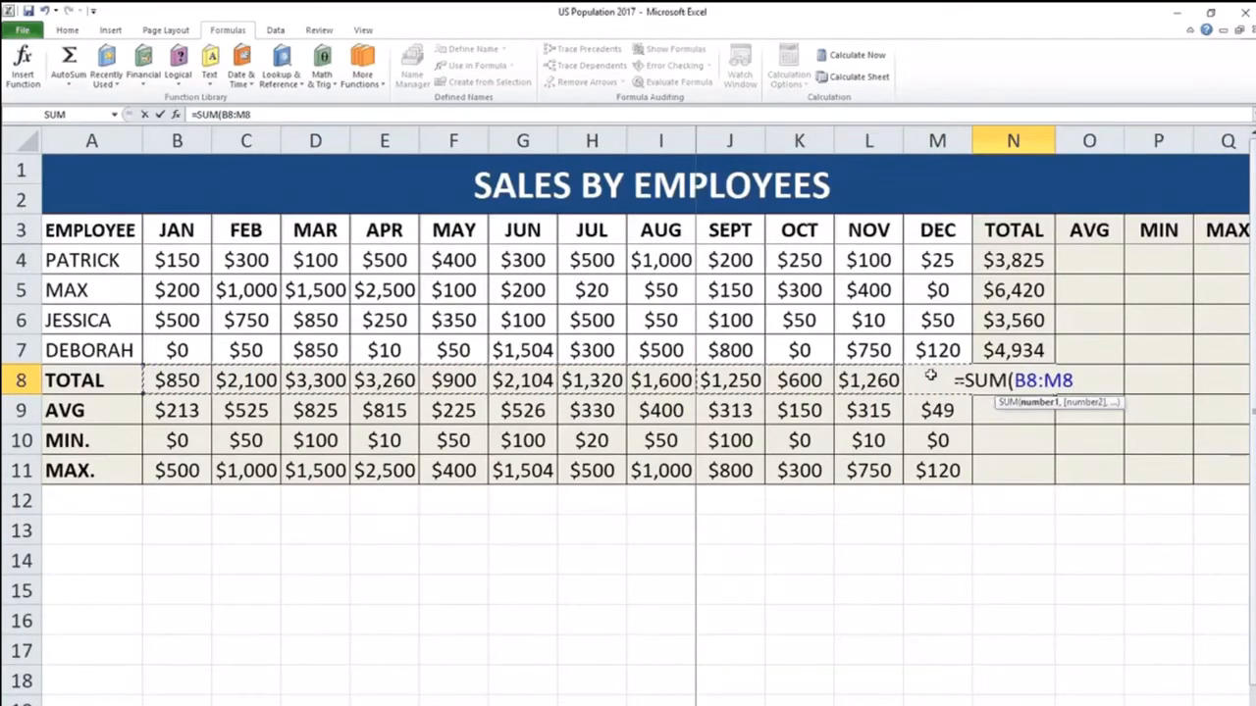
{"action": "type", "text": ")"}
{"action": "key", "text": "Return"}
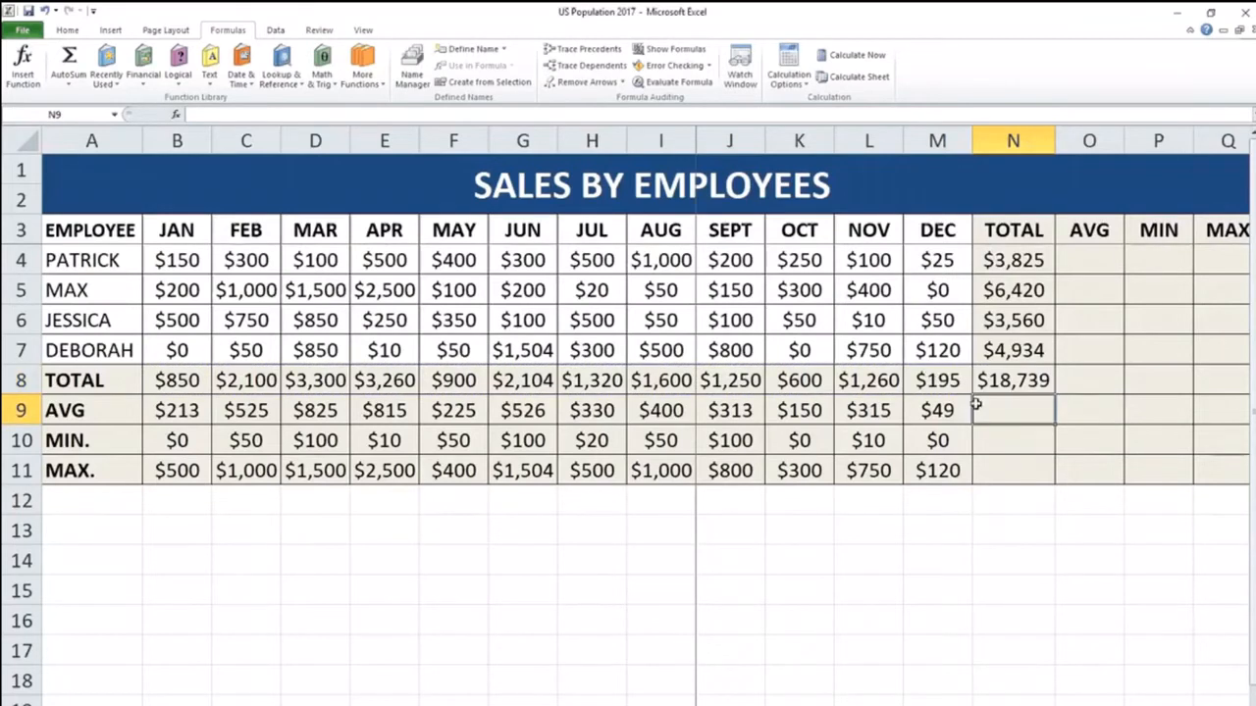
Make the grand total in N8 bold
{"action": "key", "text": "Up"}
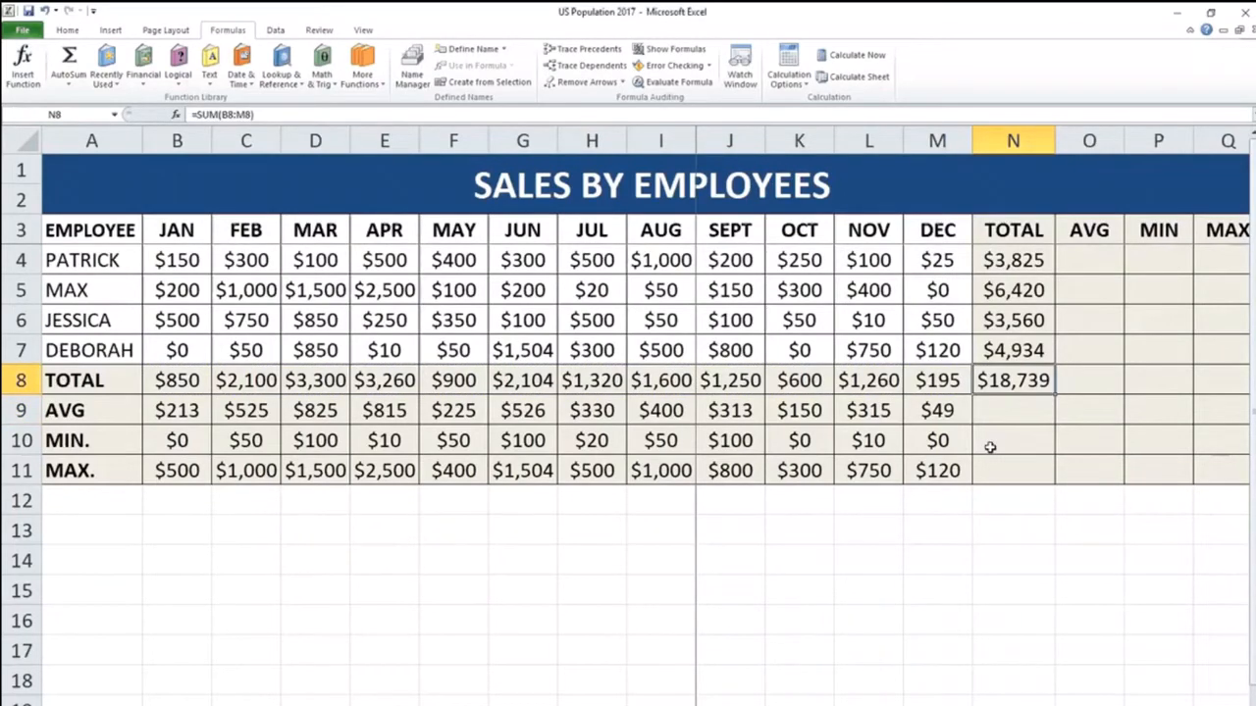
{"action": "left_click", "coordinate": [67, 30]}
{"action": "left_click", "coordinate": [126, 77]}
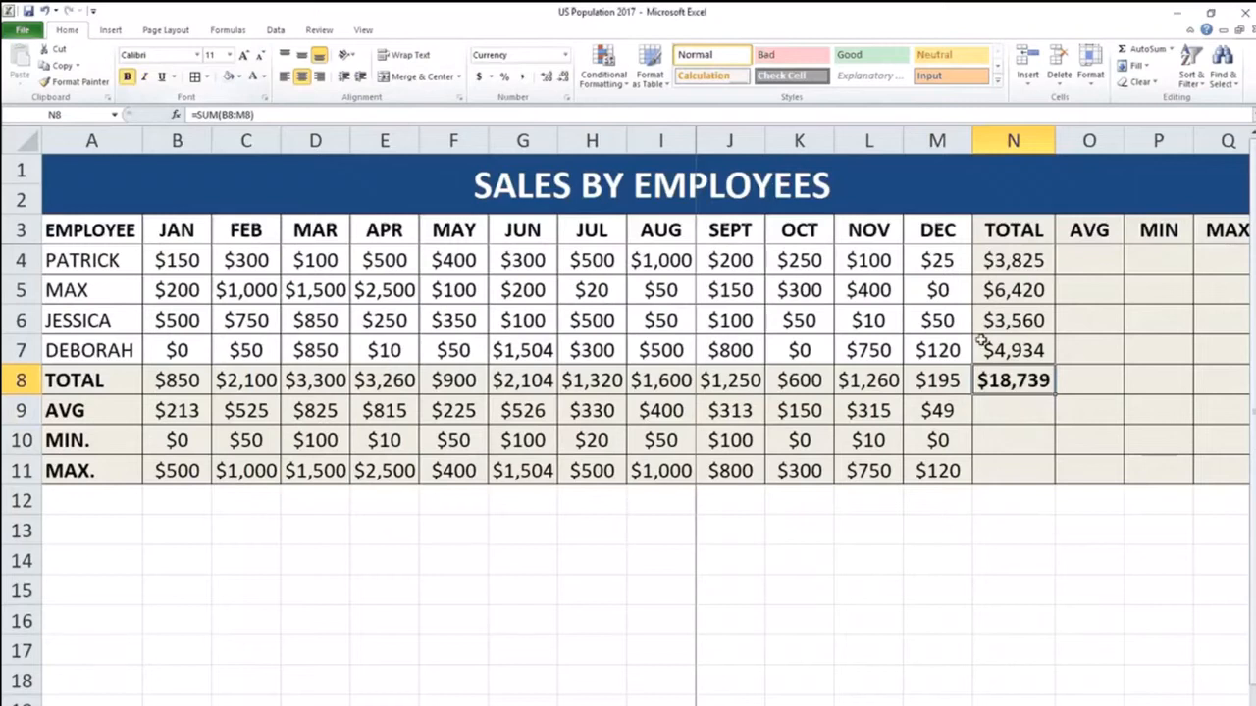
{"action": "left_click", "coordinate": [1043, 414]}
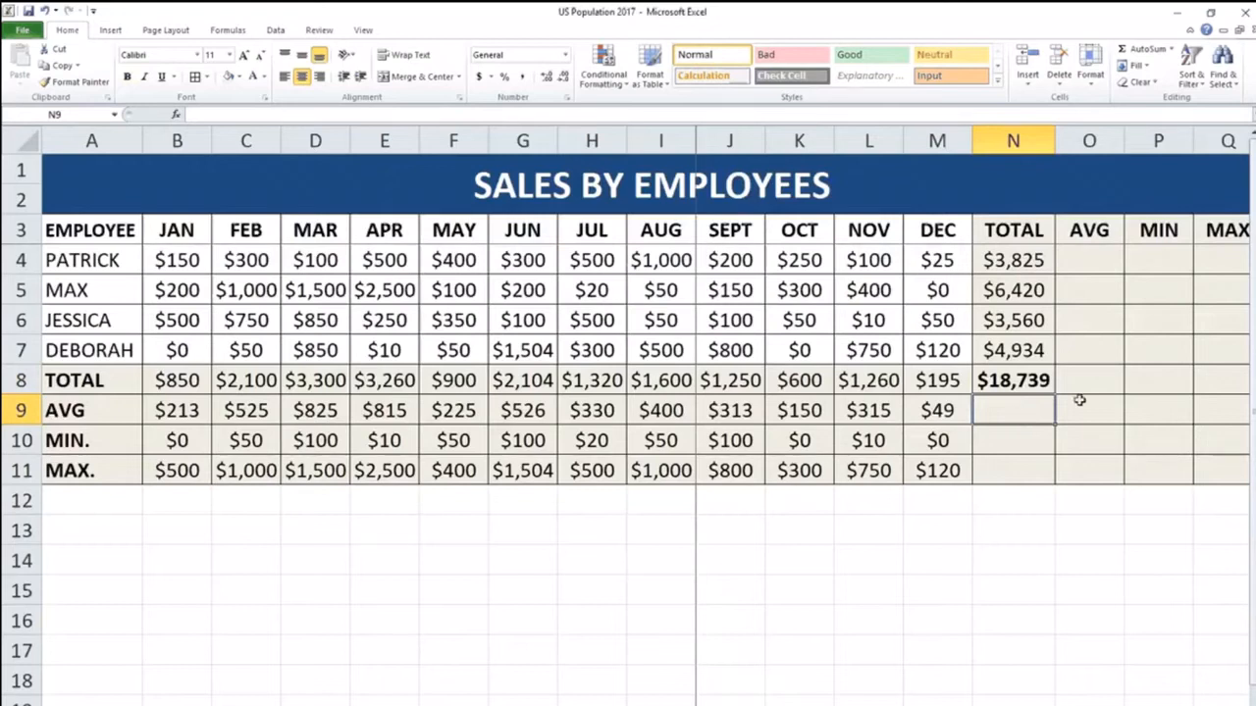
Calculate the first employee's average monthly sales in O4 with =AVERAGE(B4:M4)
{"action": "left_click", "coordinate": [1080, 256]}
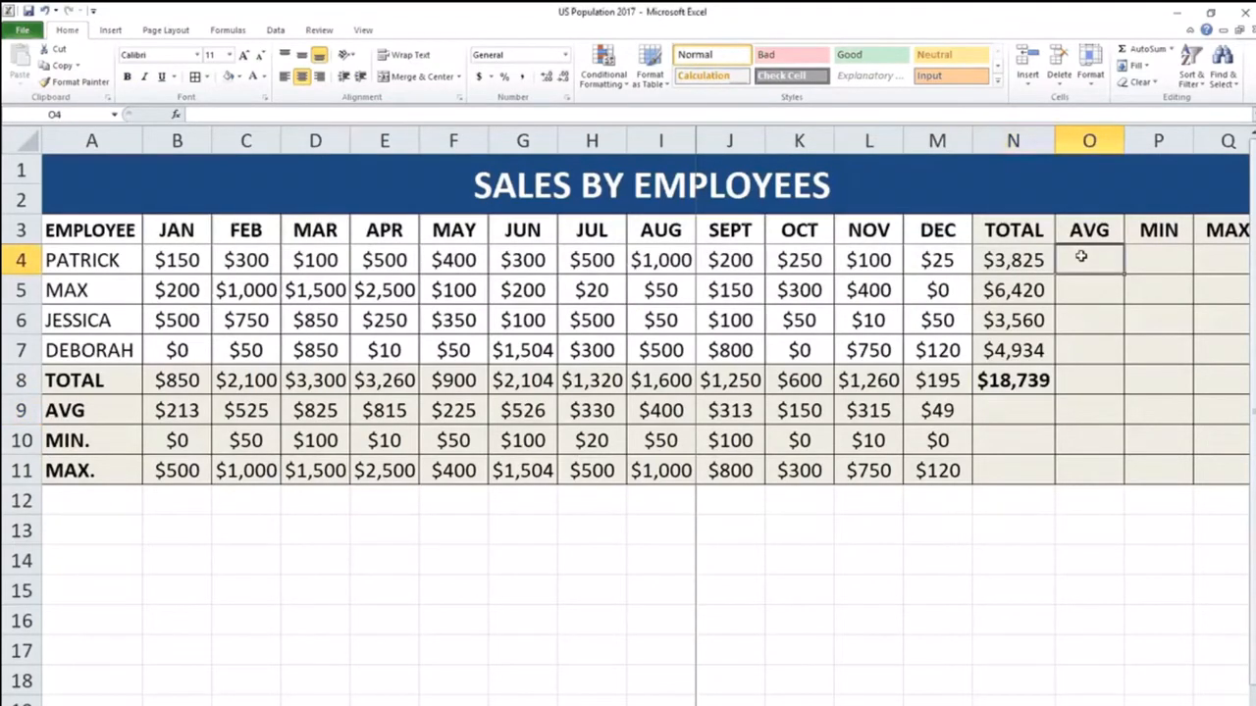
{"action": "type", "text": "="}
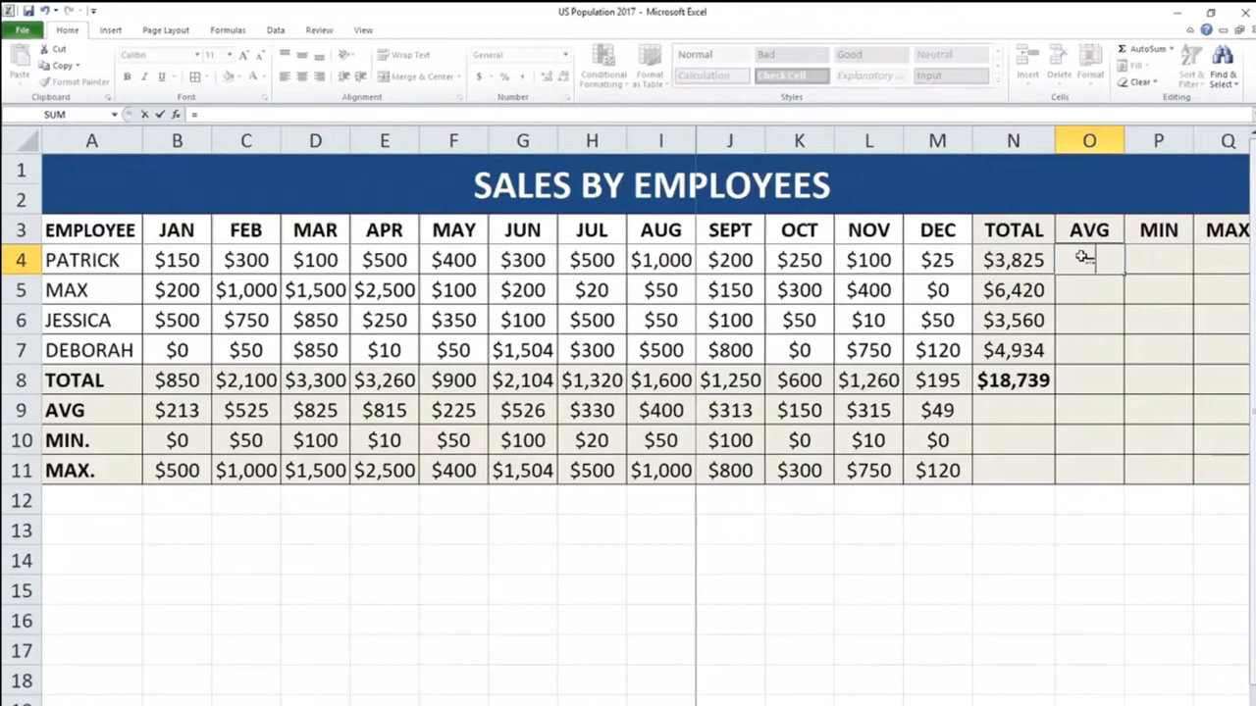
{"action": "type", "text": "AVE"}
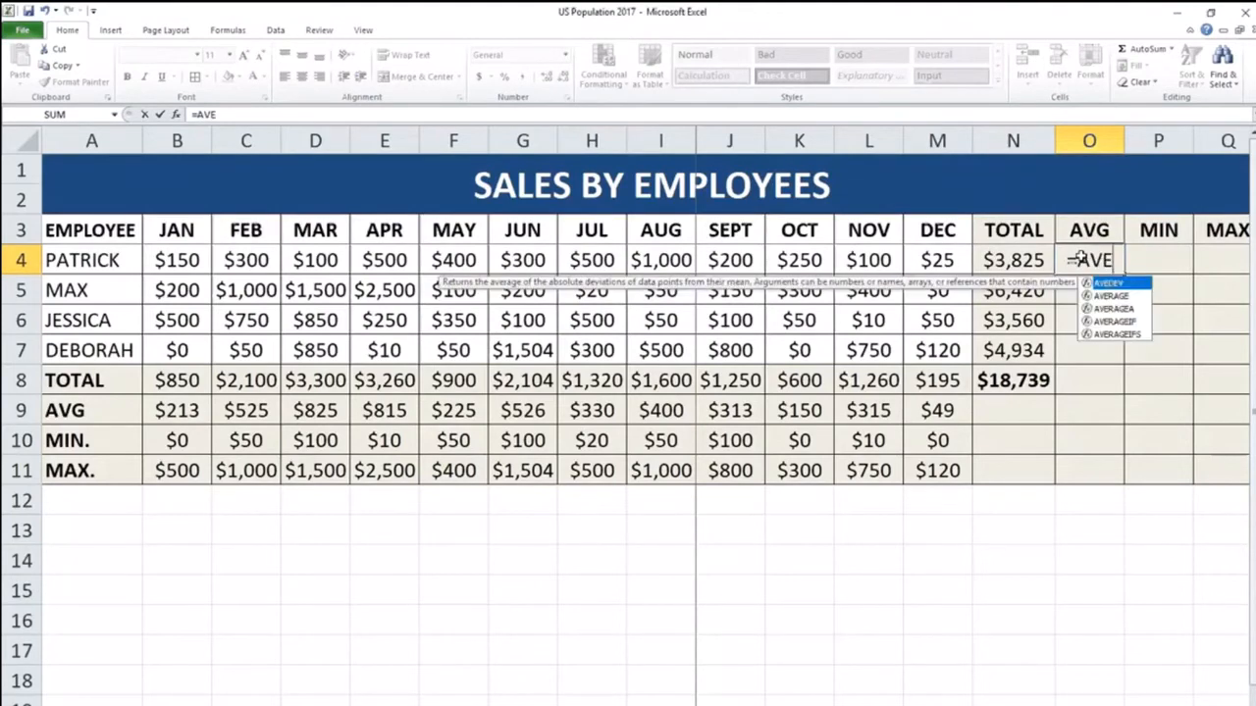
{"action": "type", "text": "RA"}
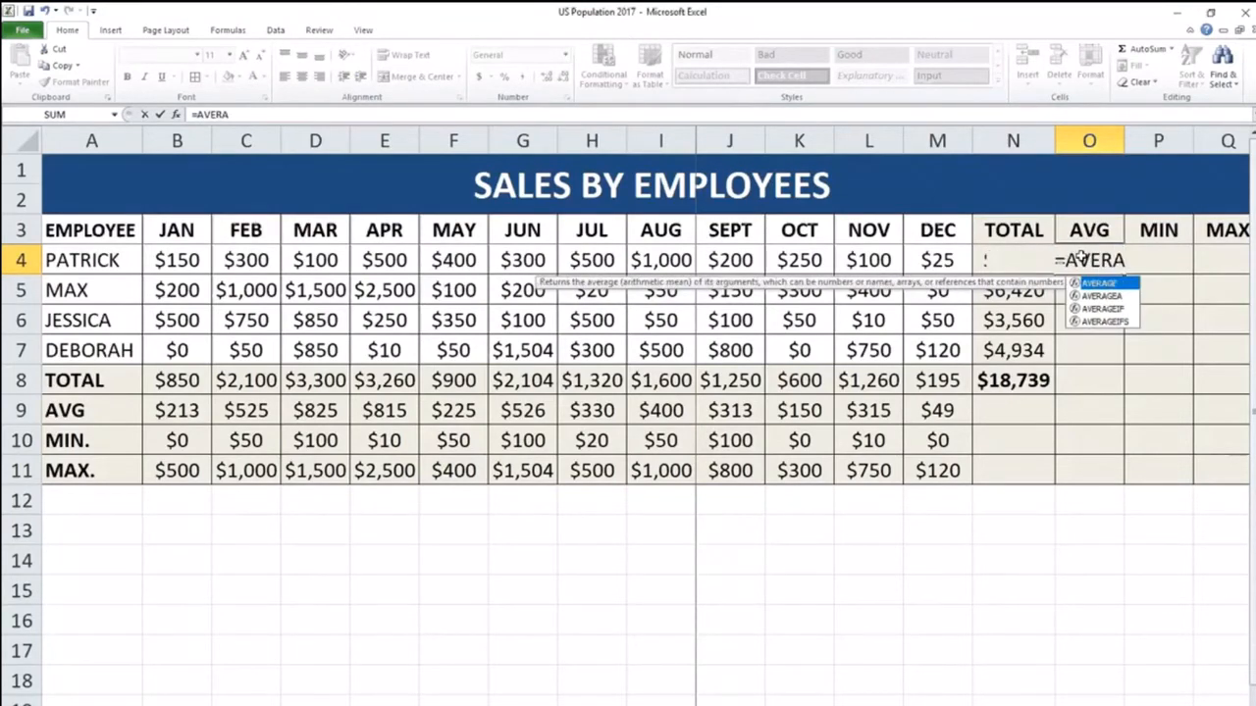
{"action": "type", "text": "GE("}
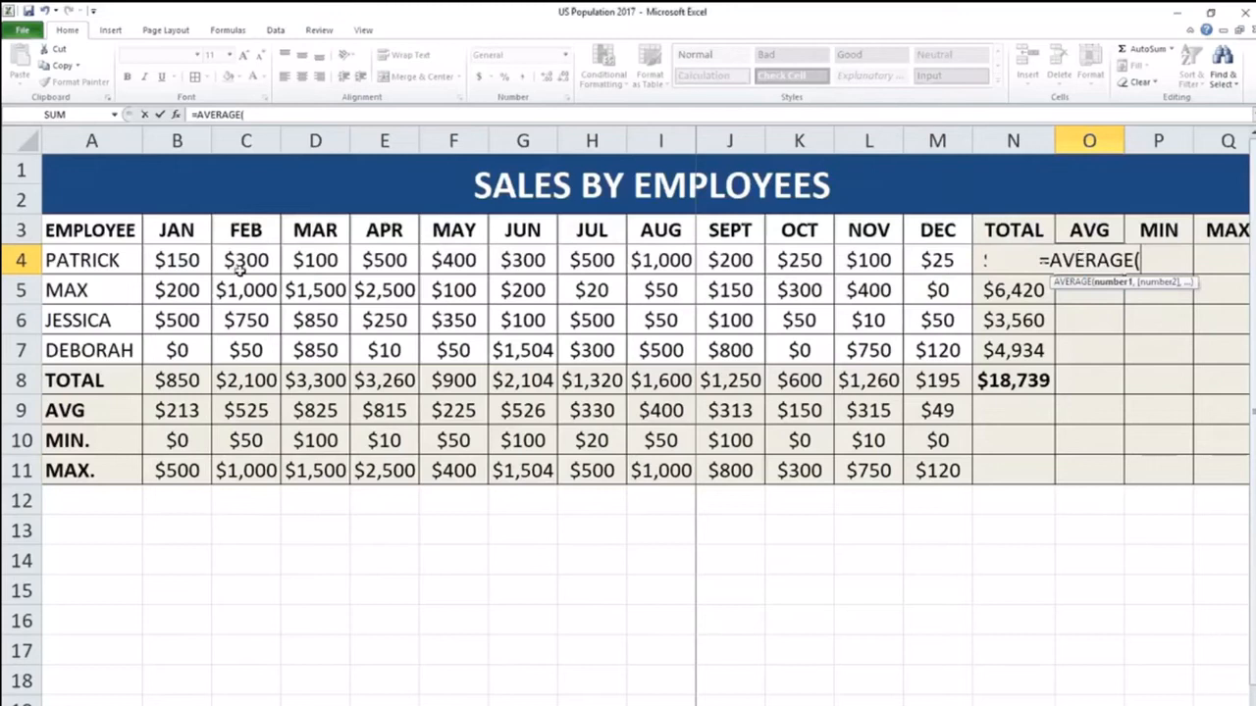
{"action": "left_click_drag", "start_coordinate": [163, 257], "coordinate": [937, 253]}
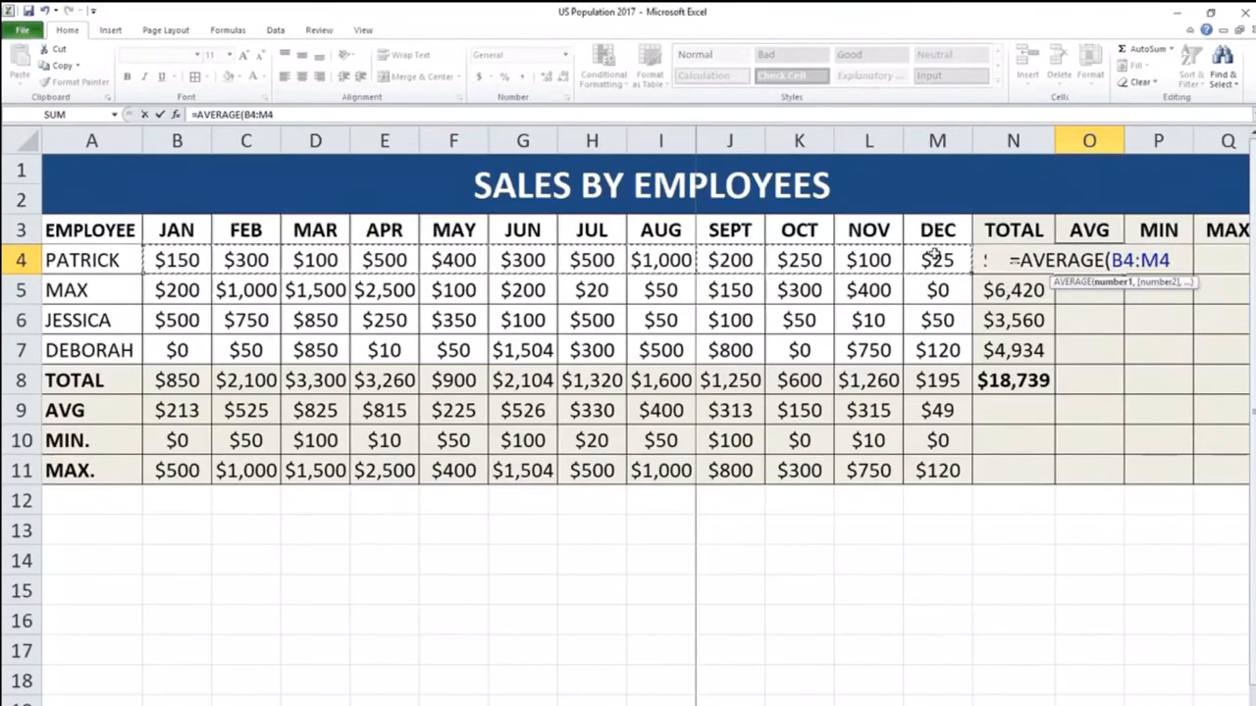
{"action": "type", "text": ")"}
{"action": "key", "text": "Return"}
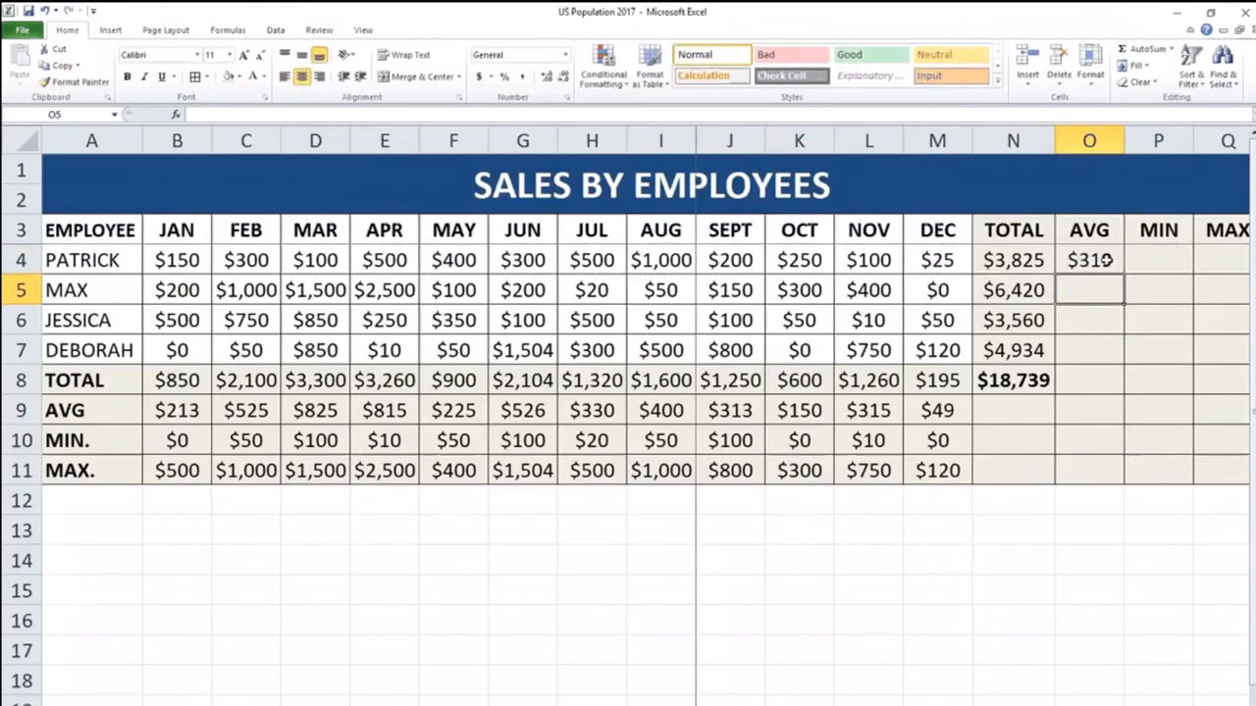
Copy the average formula from O4 down O5:O7 for the remaining employees and check the copied formulas
{"action": "left_click", "coordinate": [1109, 261]}
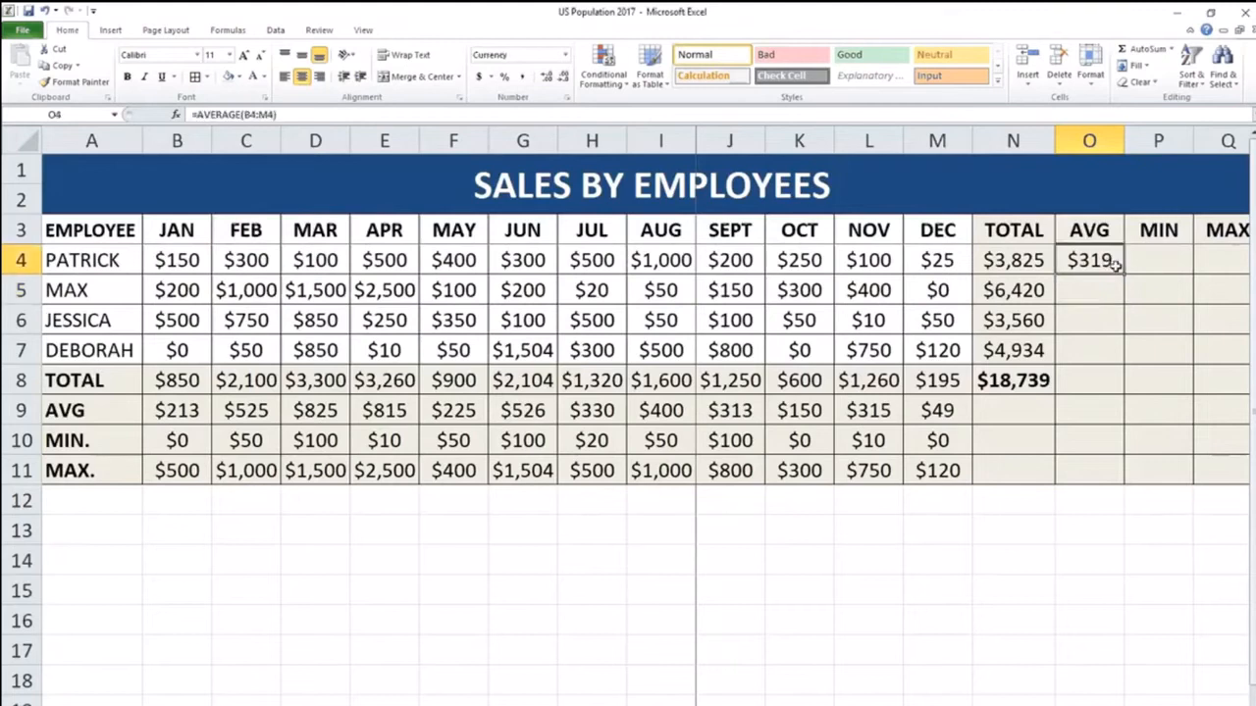
{"action": "left_click_drag", "start_coordinate": [1125, 273], "coordinate": [1128, 356]}
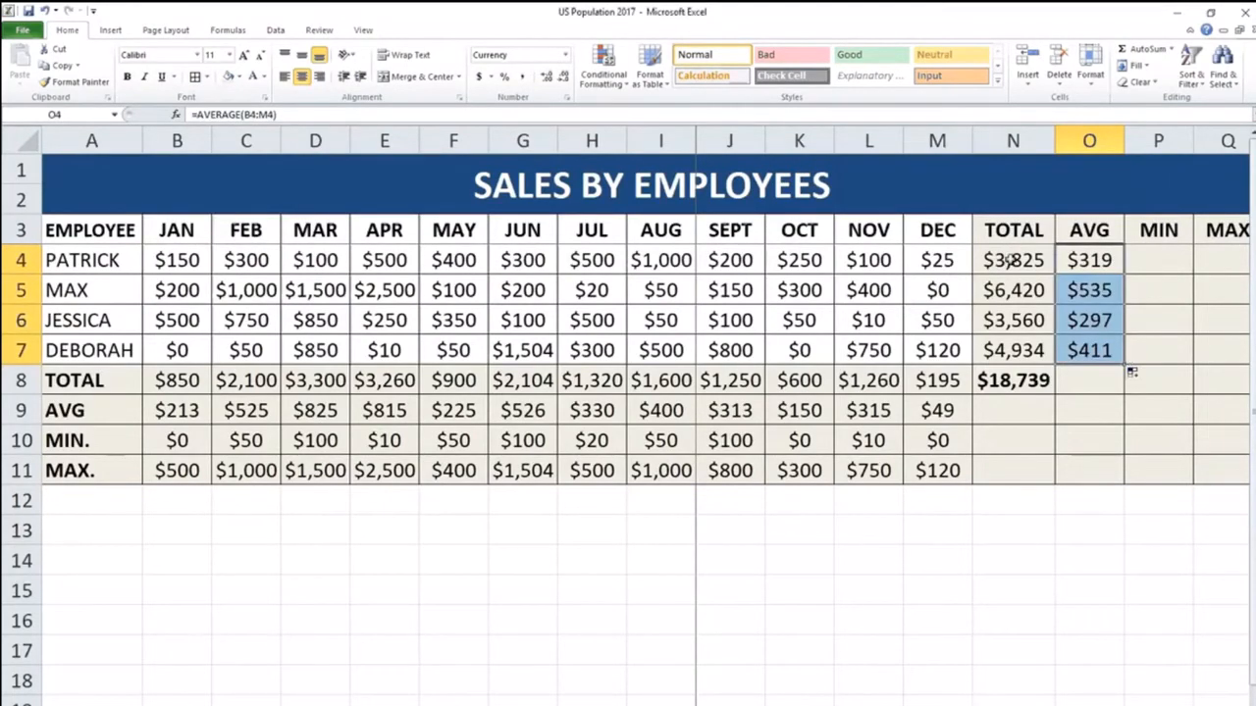
{"action": "left_click", "coordinate": [1103, 289]}
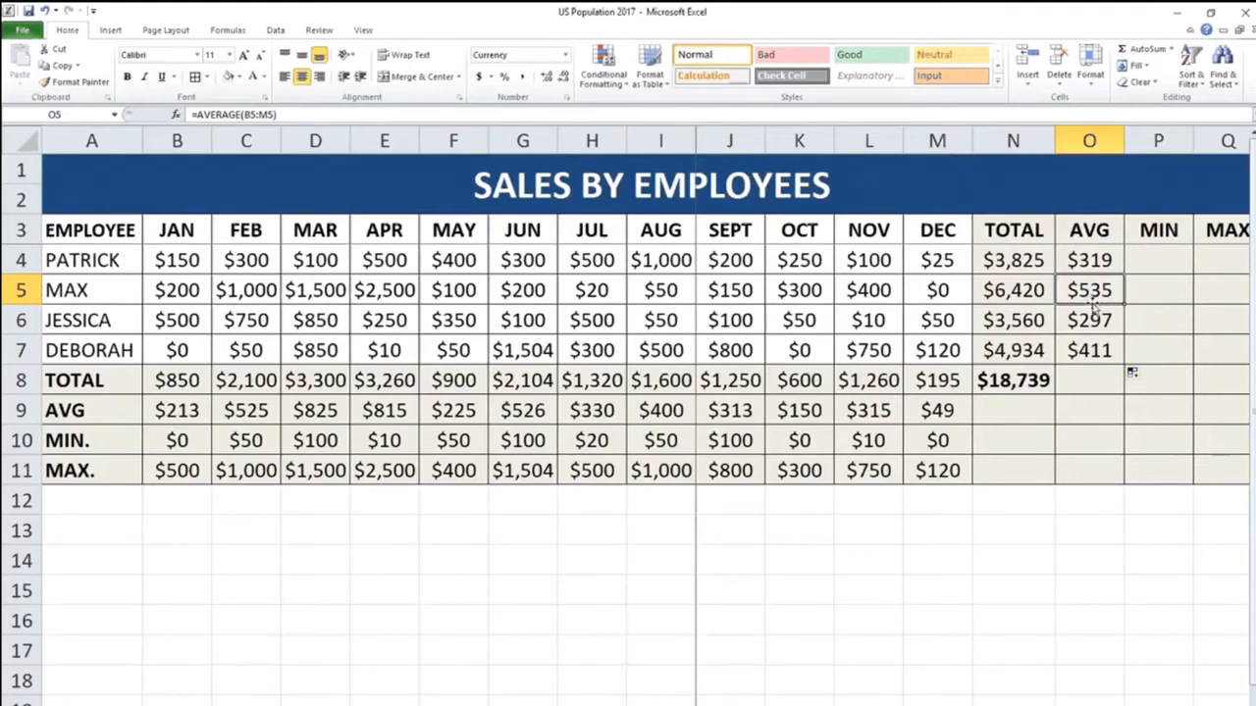
{"action": "left_click", "coordinate": [1106, 359]}
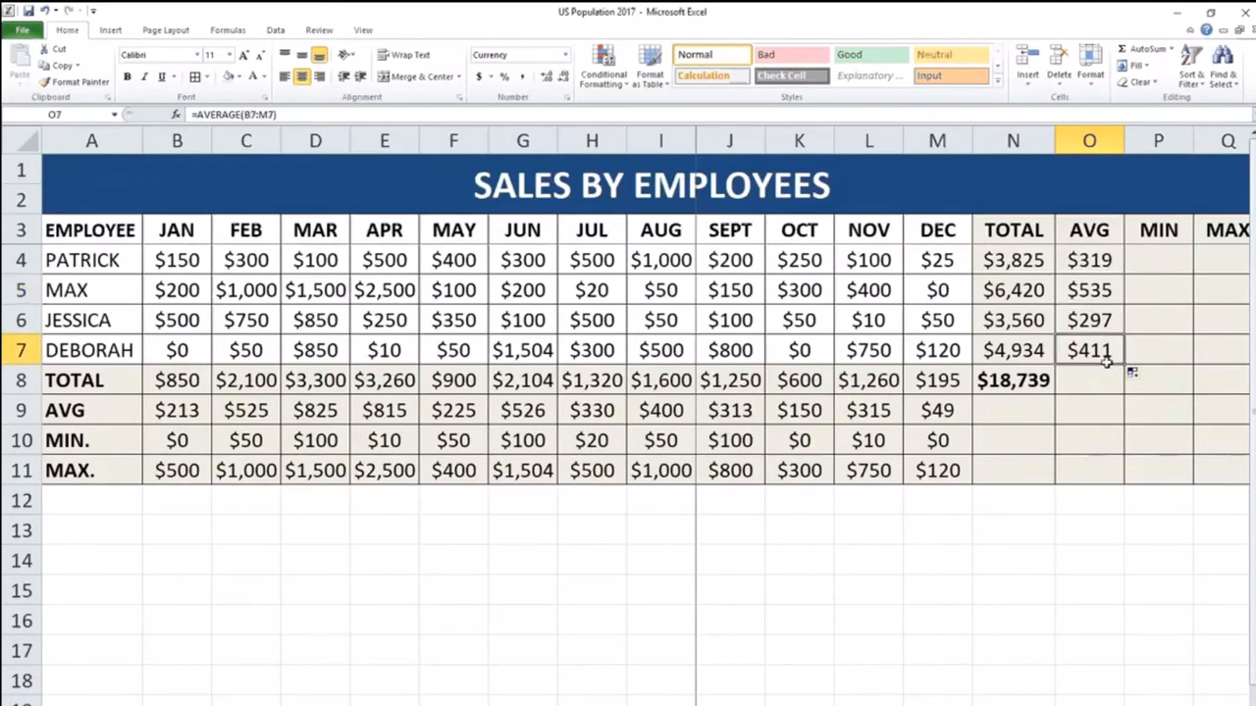
Average the monthly totals in O8 with =AVERAGE(B8:M8) and make the cell bold
{"action": "left_click", "coordinate": [1104, 377]}
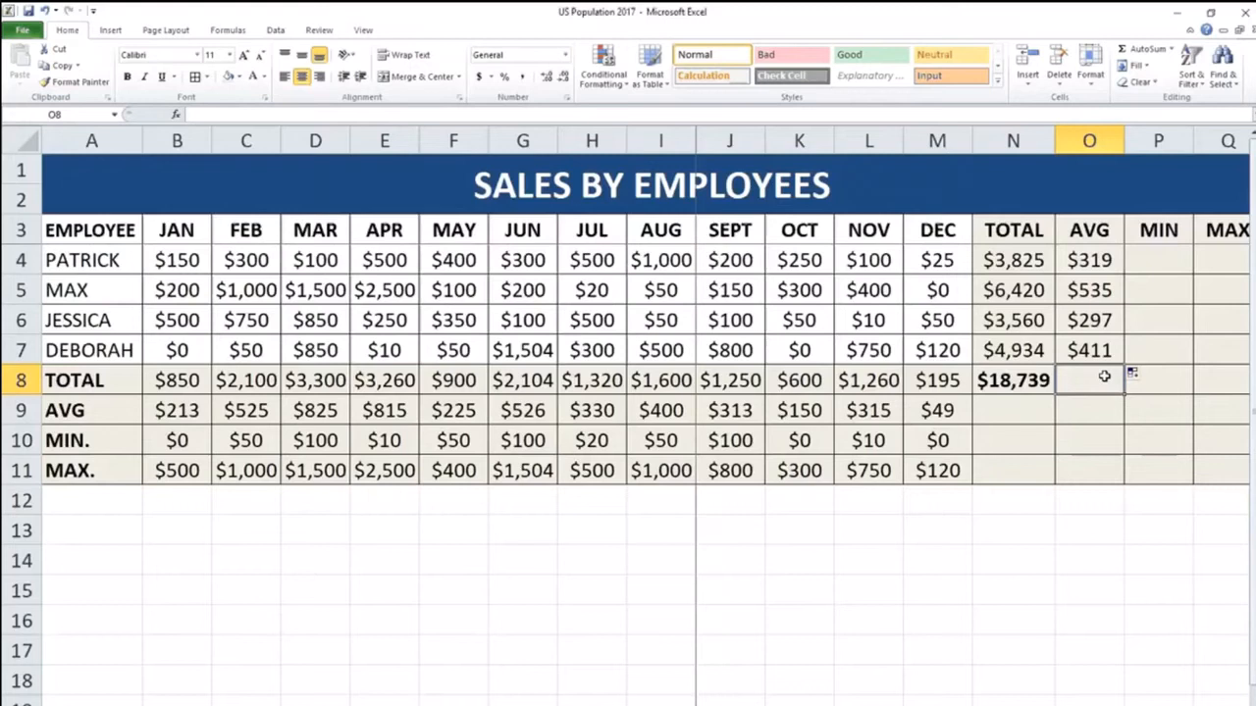
{"action": "type", "text": "=AVERAG"}
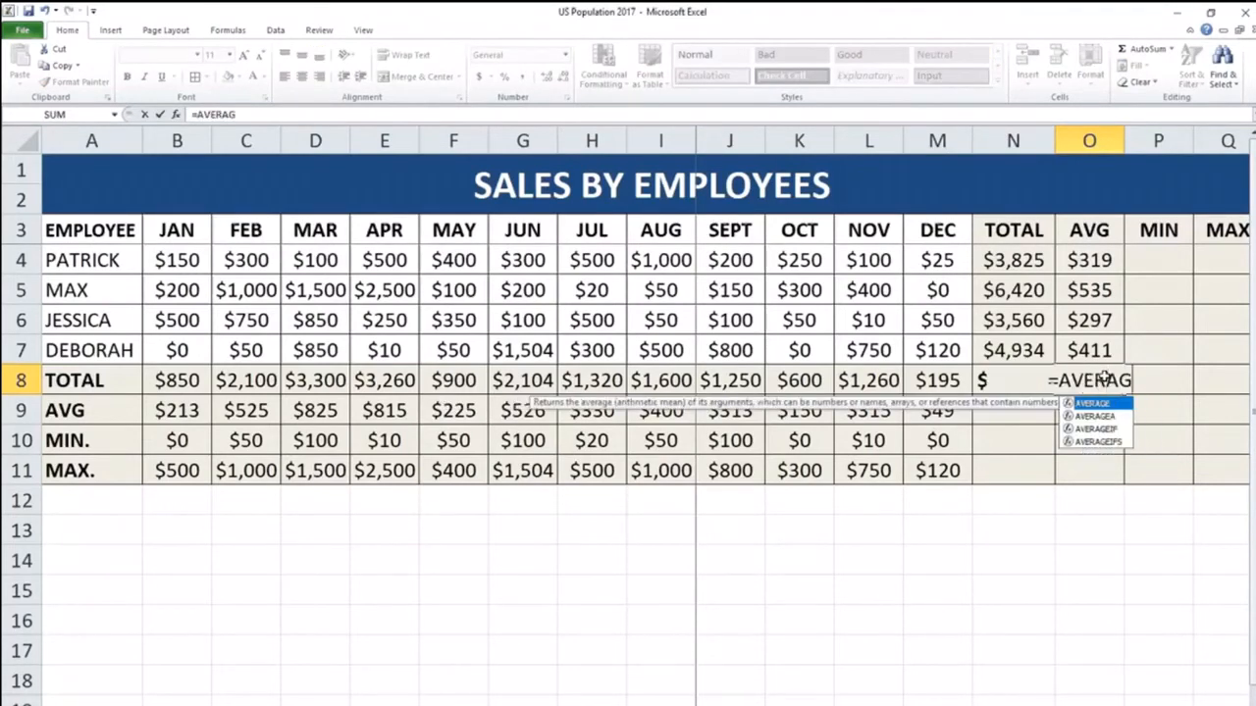
{"action": "type", "text": "E("}
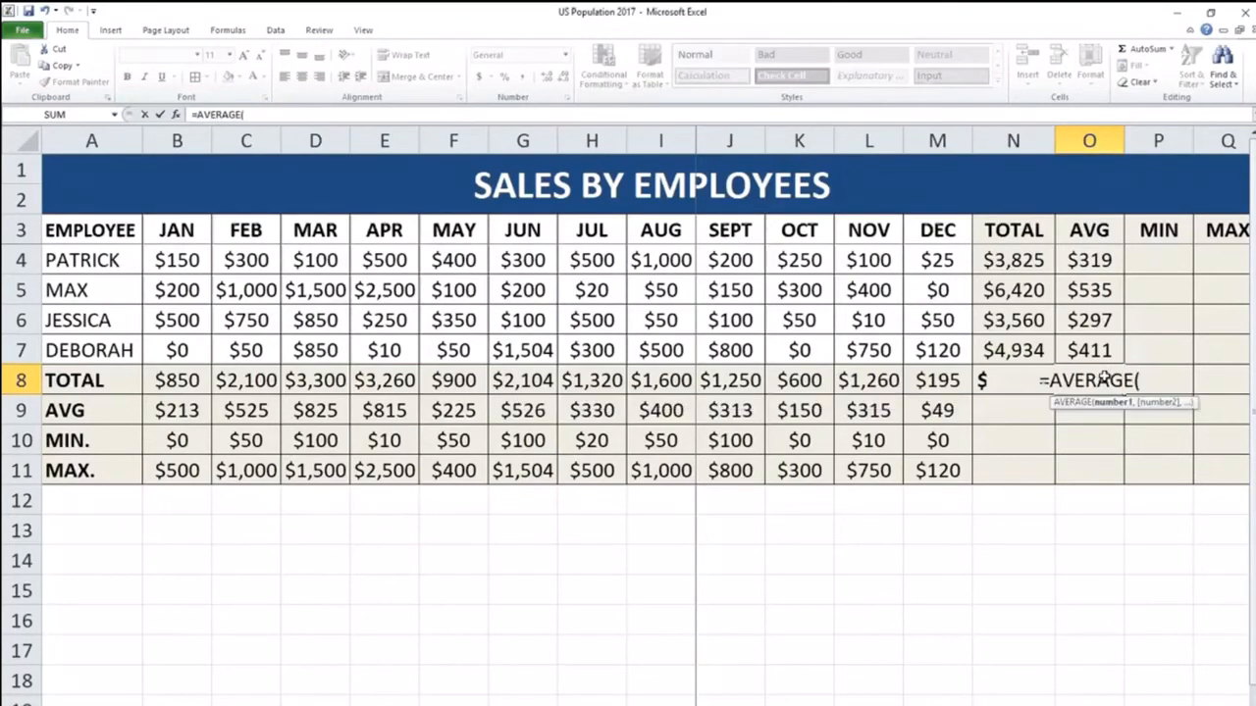
{"action": "left_click_drag", "start_coordinate": [188, 382], "coordinate": [944, 380]}
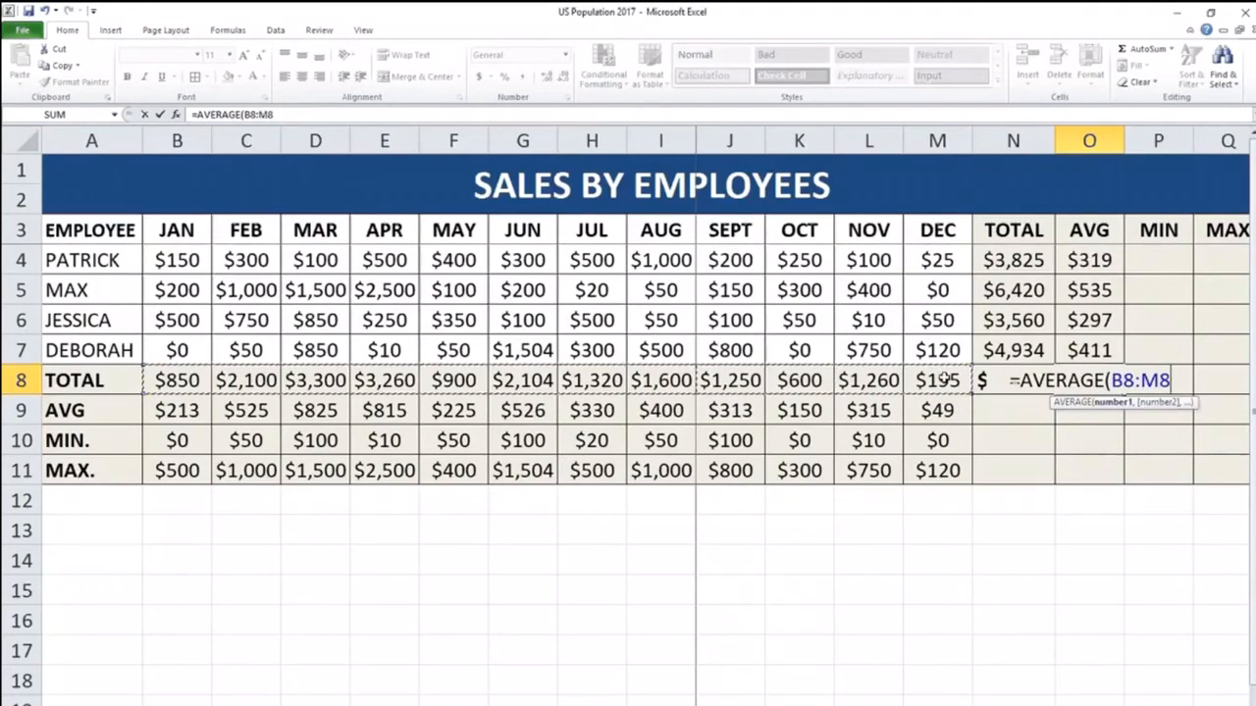
{"action": "type", "text": ")"}
{"action": "key", "text": "Return"}
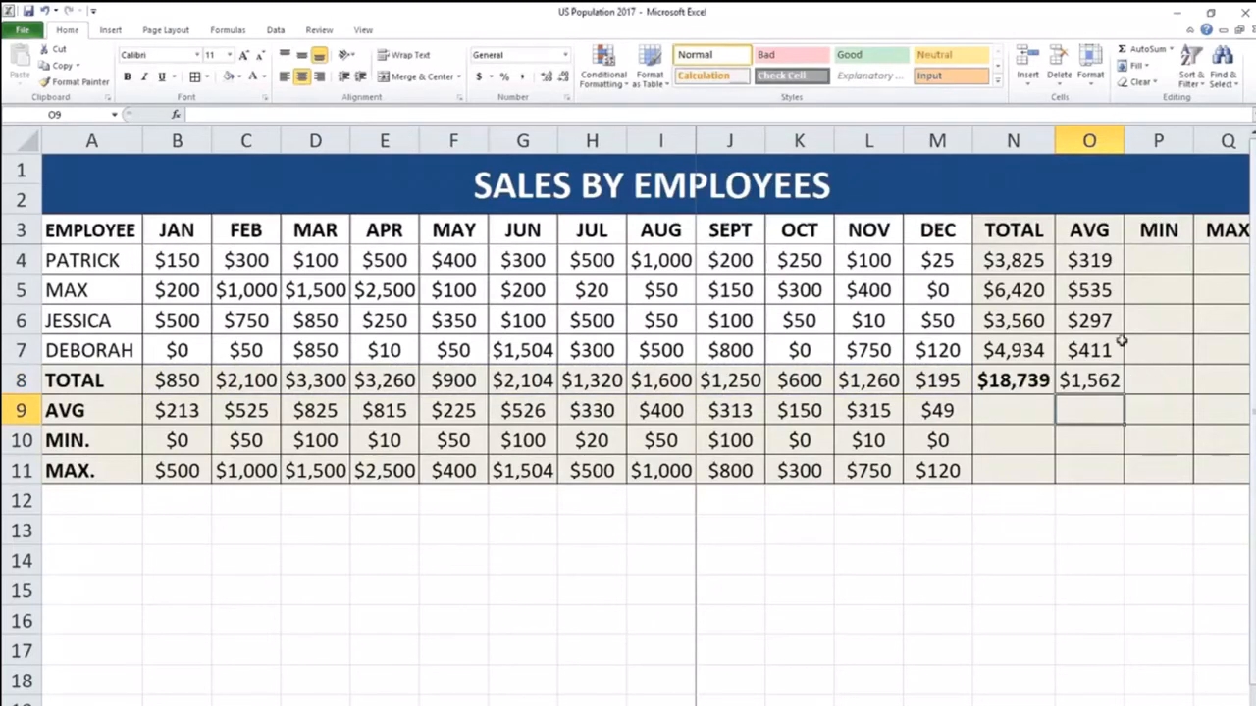
{"action": "left_click", "coordinate": [1094, 385]}
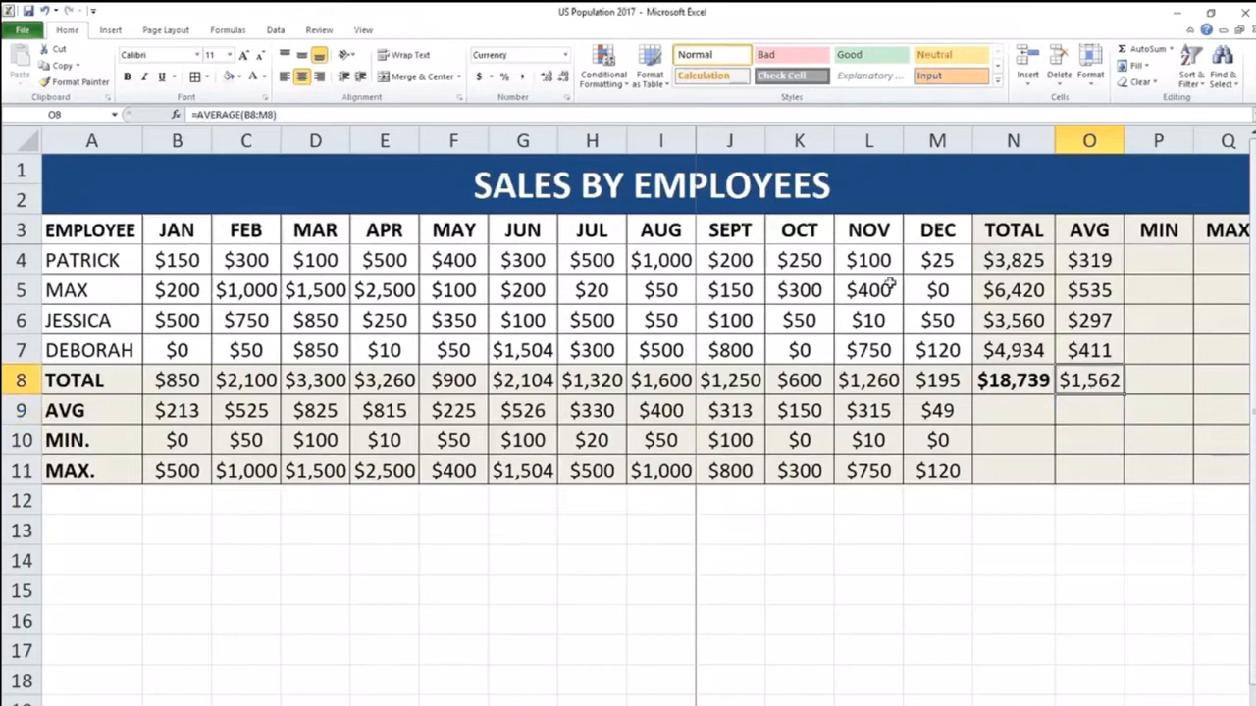
{"action": "key", "text": "ctrl+b"}
Find the first employee's lowest monthly sales in P4 with =MIN(B4:M4)
{"action": "left_click", "coordinate": [1143, 263]}
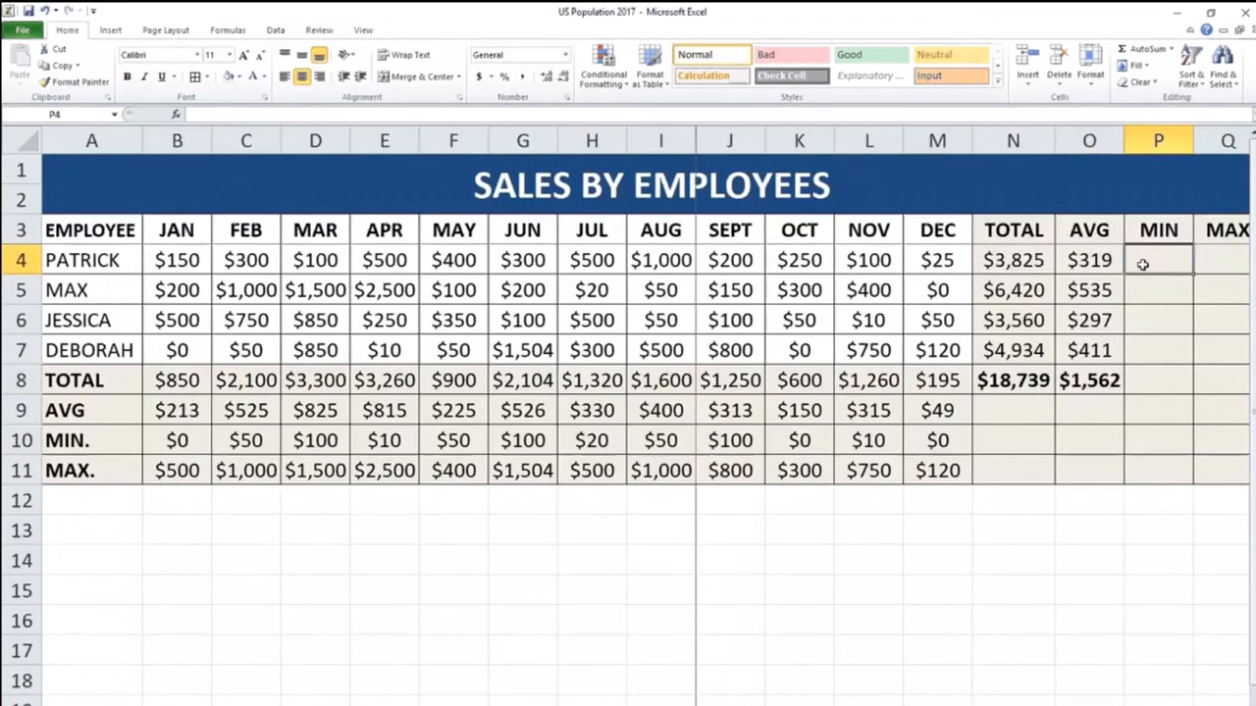
{"action": "type", "text": "="}
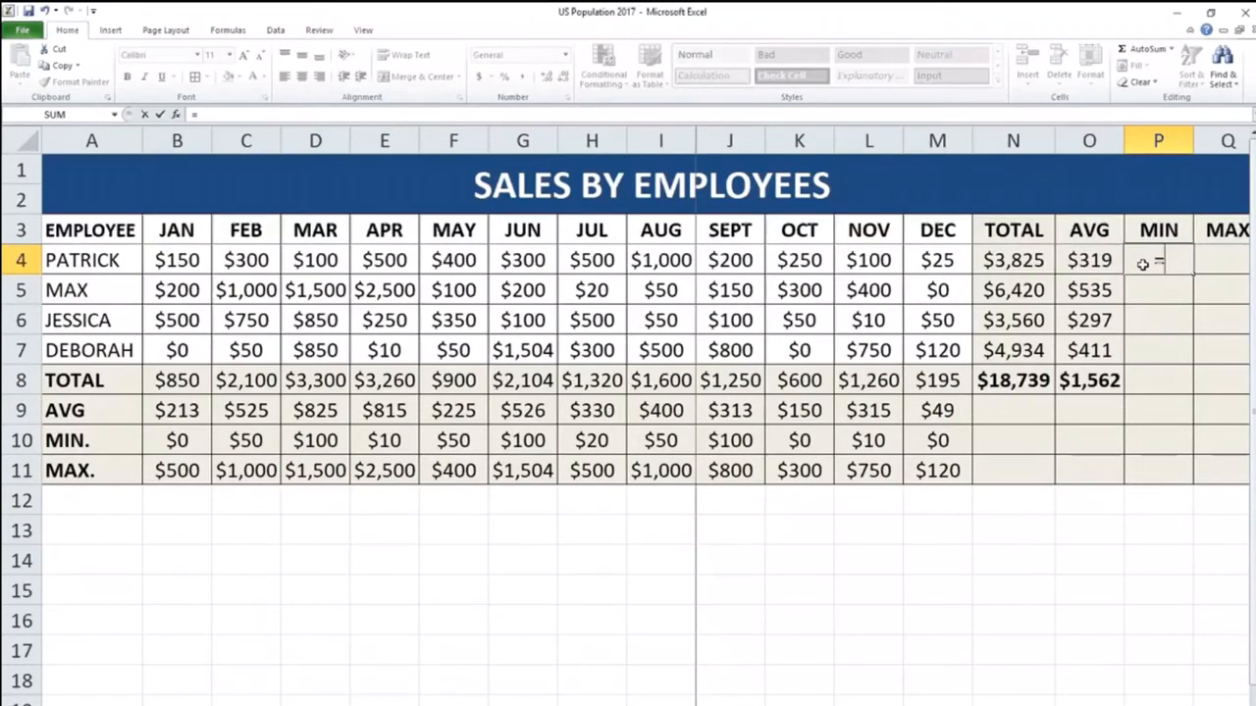
{"action": "type", "text": "MIN("}
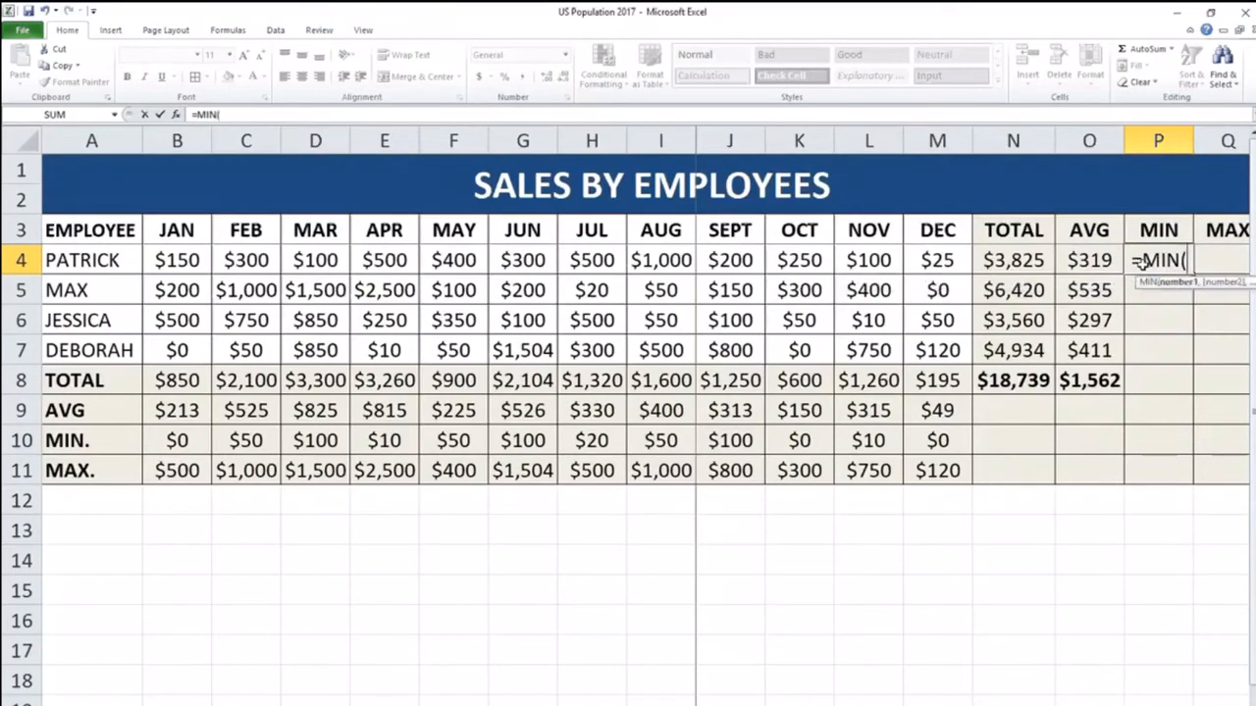
{"action": "left_click_drag", "start_coordinate": [163, 258], "coordinate": [949, 258]}
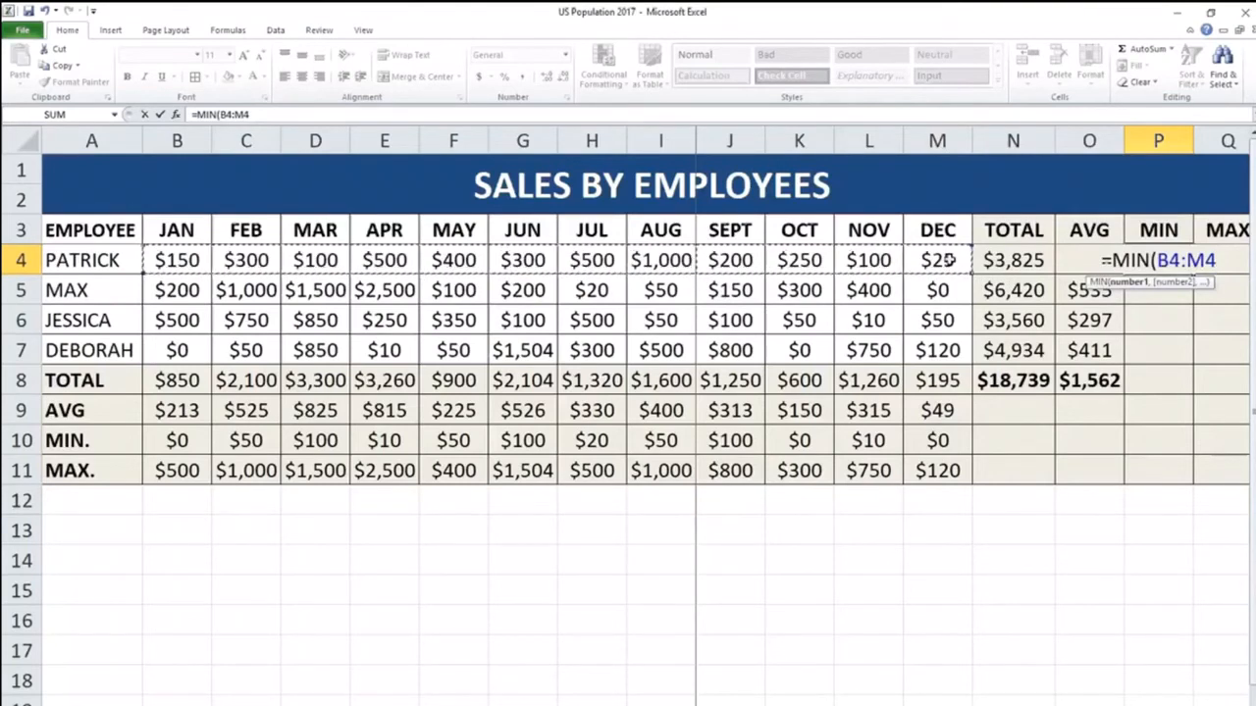
{"action": "type", "text": ")"}
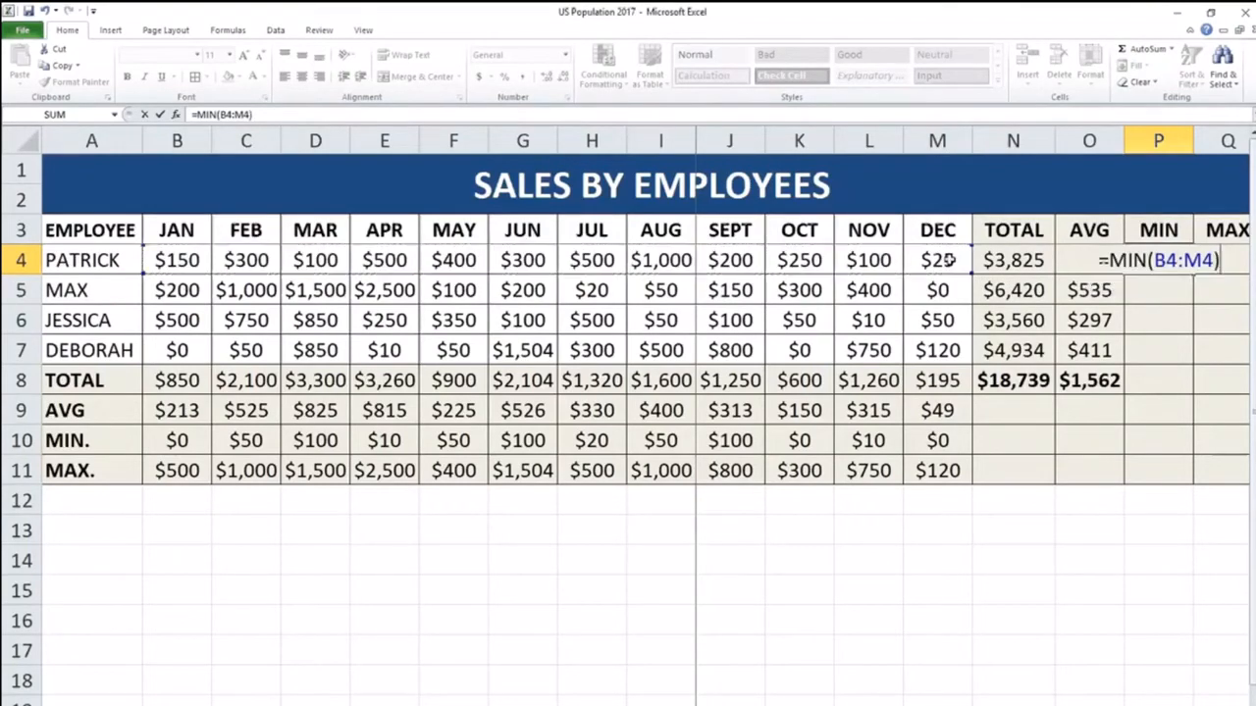
{"action": "key", "text": "Return"}
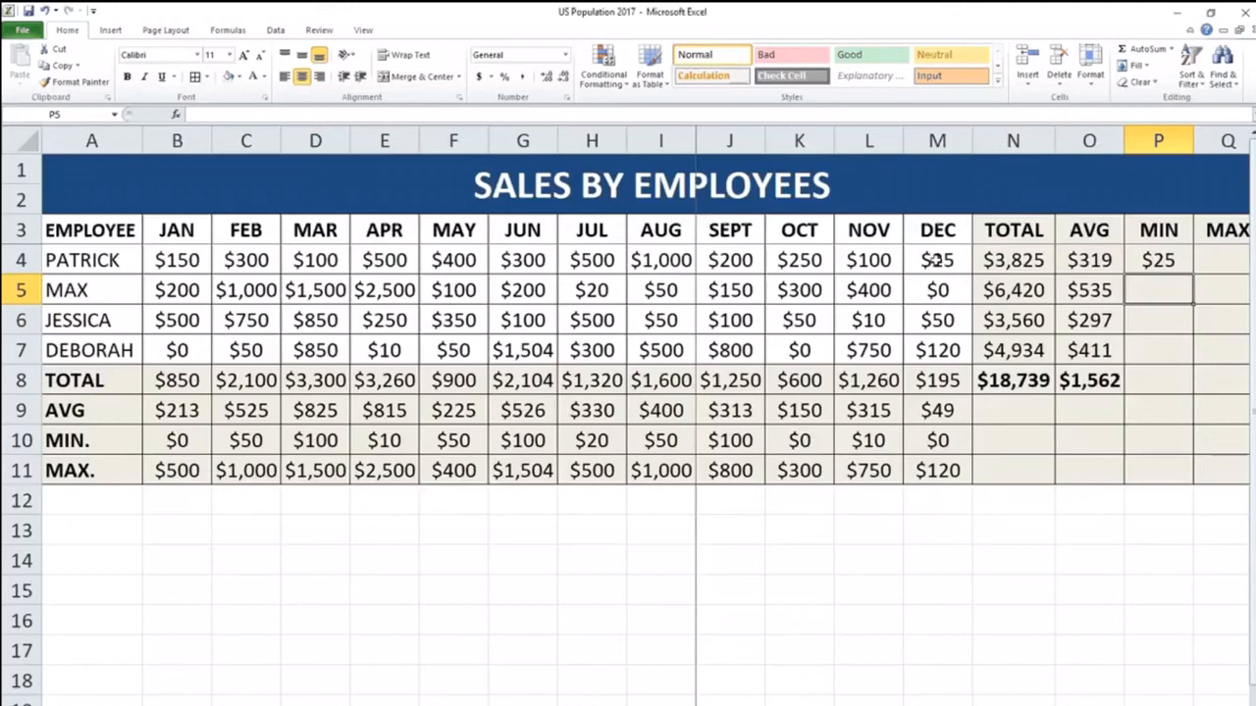
Copy the minimum formula from P4 down P5:P7 for the remaining employees and check the copied formulas
{"action": "left_click", "coordinate": [1177, 262]}
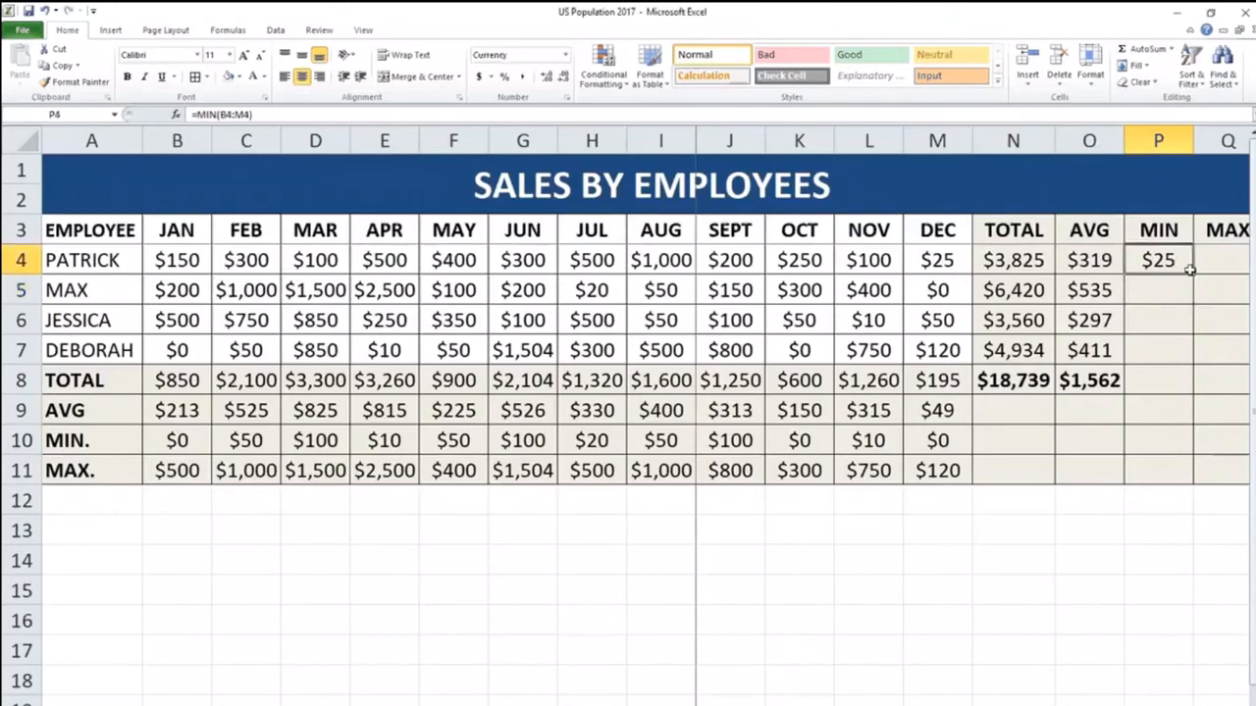
{"action": "left_click_drag", "start_coordinate": [1194, 274], "coordinate": [1191, 365]}
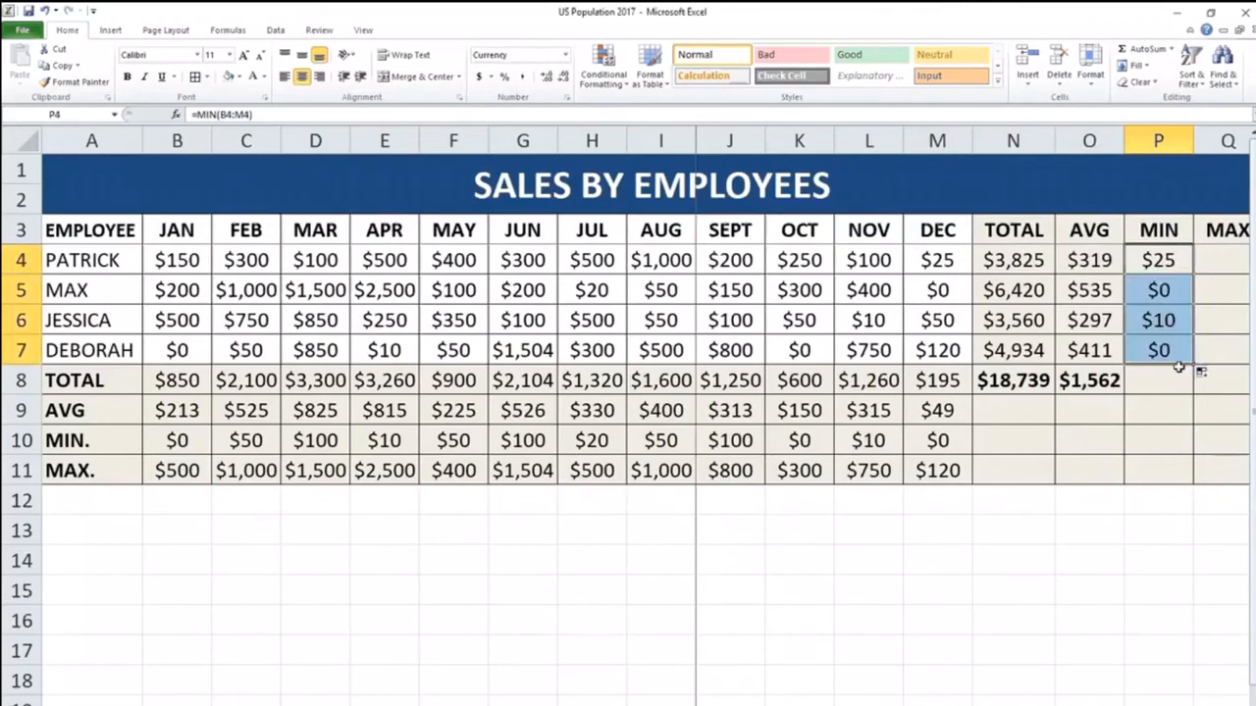
{"action": "left_click", "coordinate": [1159, 353]}
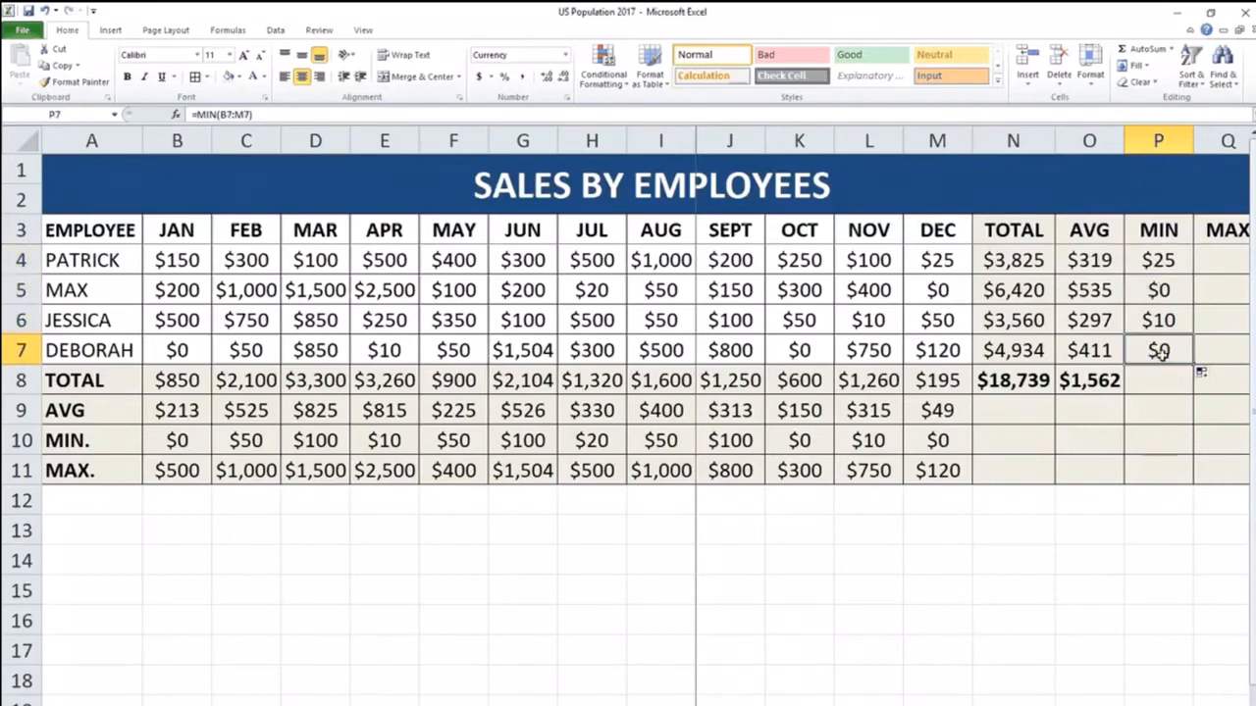
{"action": "left_click", "coordinate": [1174, 292]}
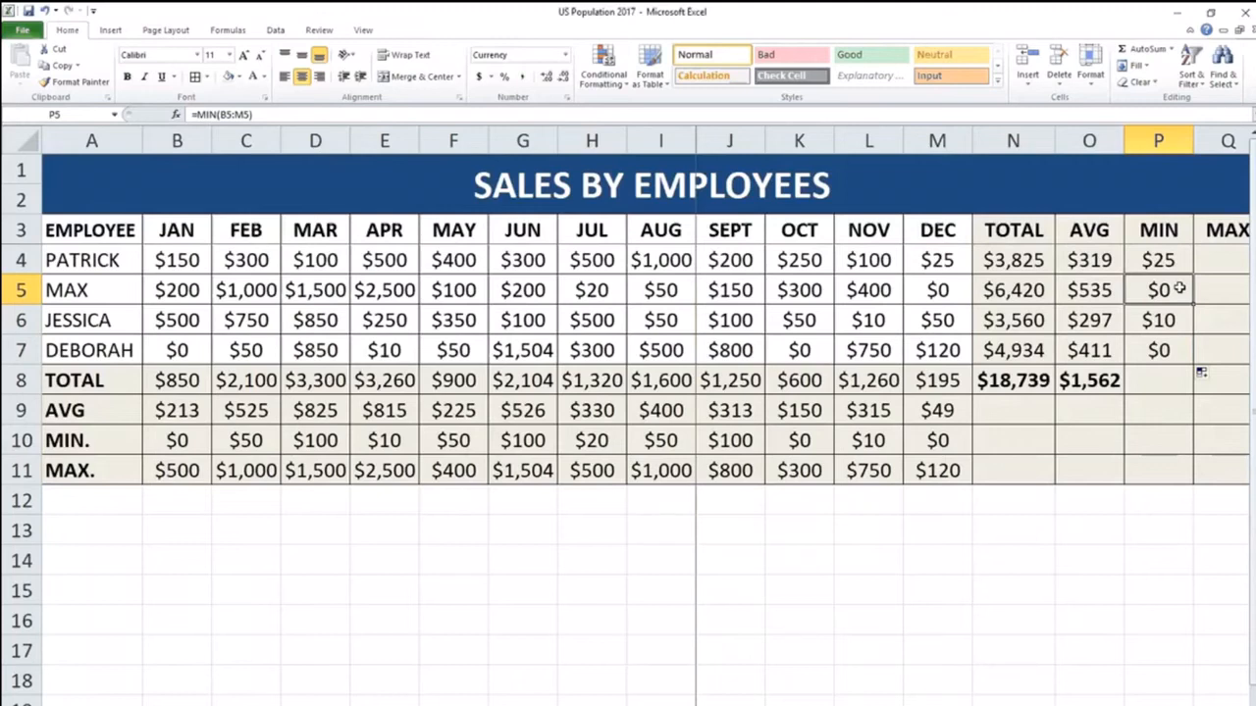
Find the lowest monthly total in P8 with =MIN(B8:M8) and make the cell bold
{"action": "left_click", "coordinate": [1168, 379]}
{"action": "type", "text": "="}
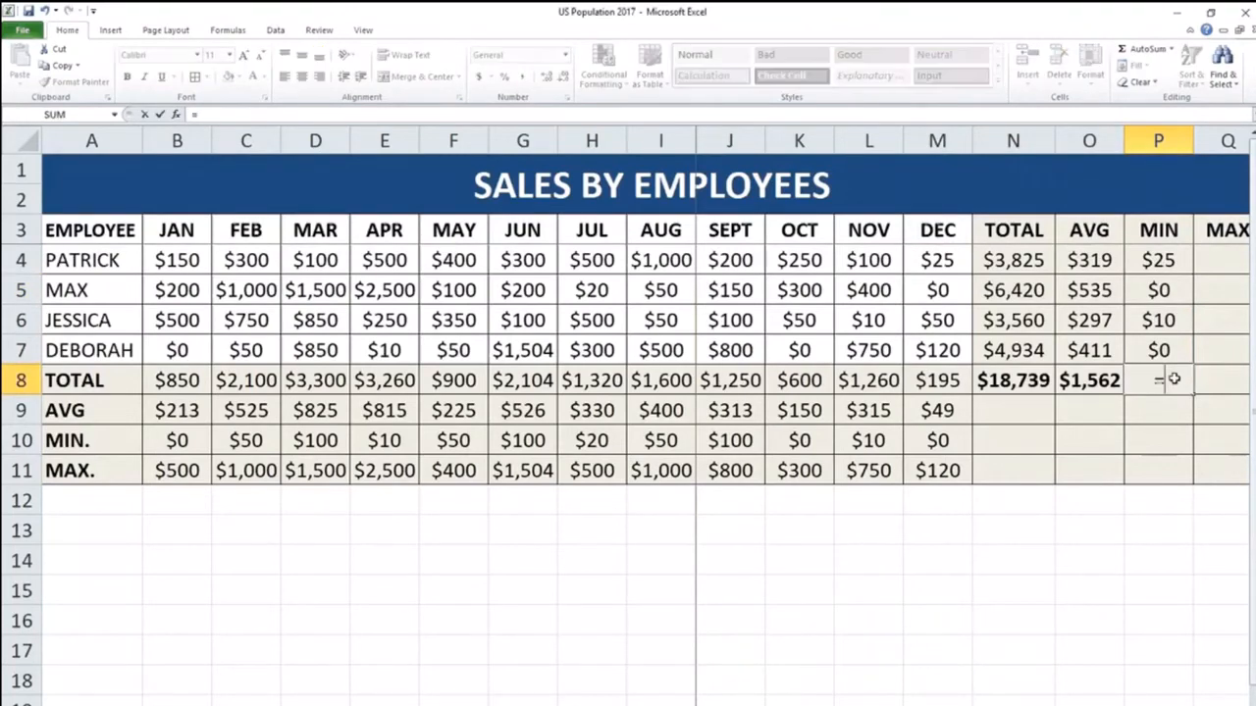
{"action": "type", "text": "MI"}
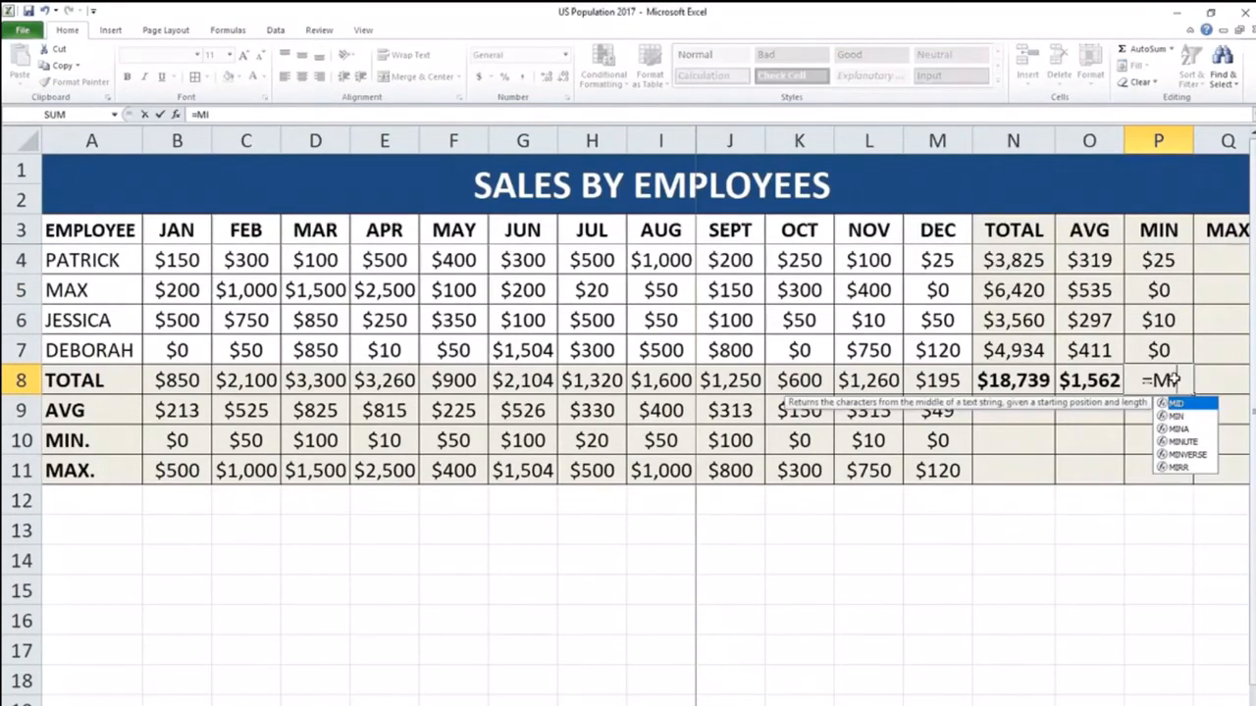
{"action": "type", "text": "N("}
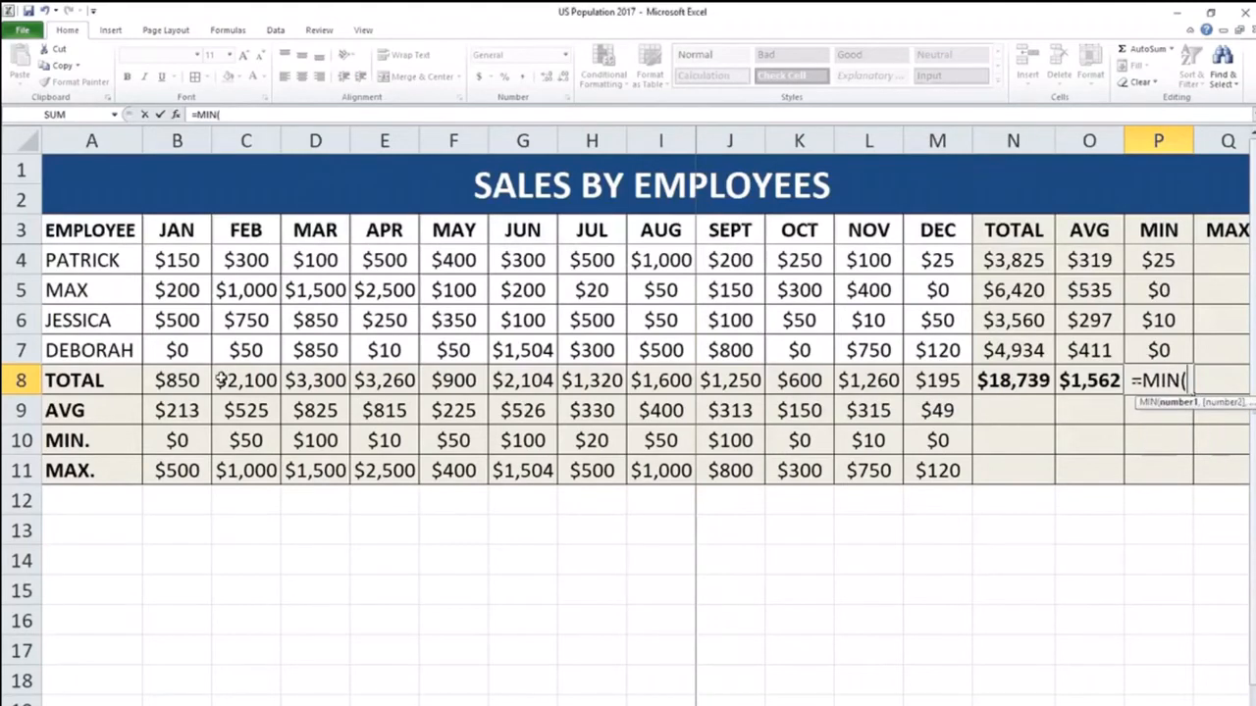
{"action": "left_click_drag", "start_coordinate": [177, 381], "coordinate": [929, 382]}
{"action": "type", "text": ")"}
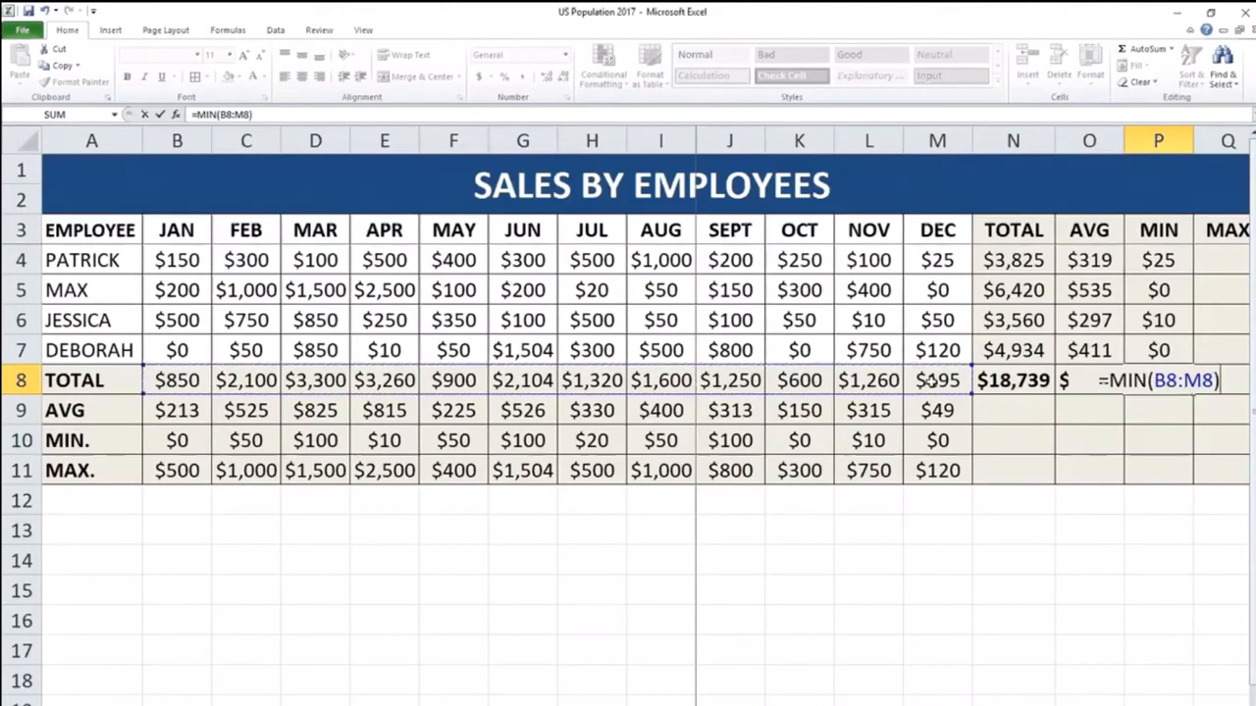
{"action": "key", "text": "Return"}
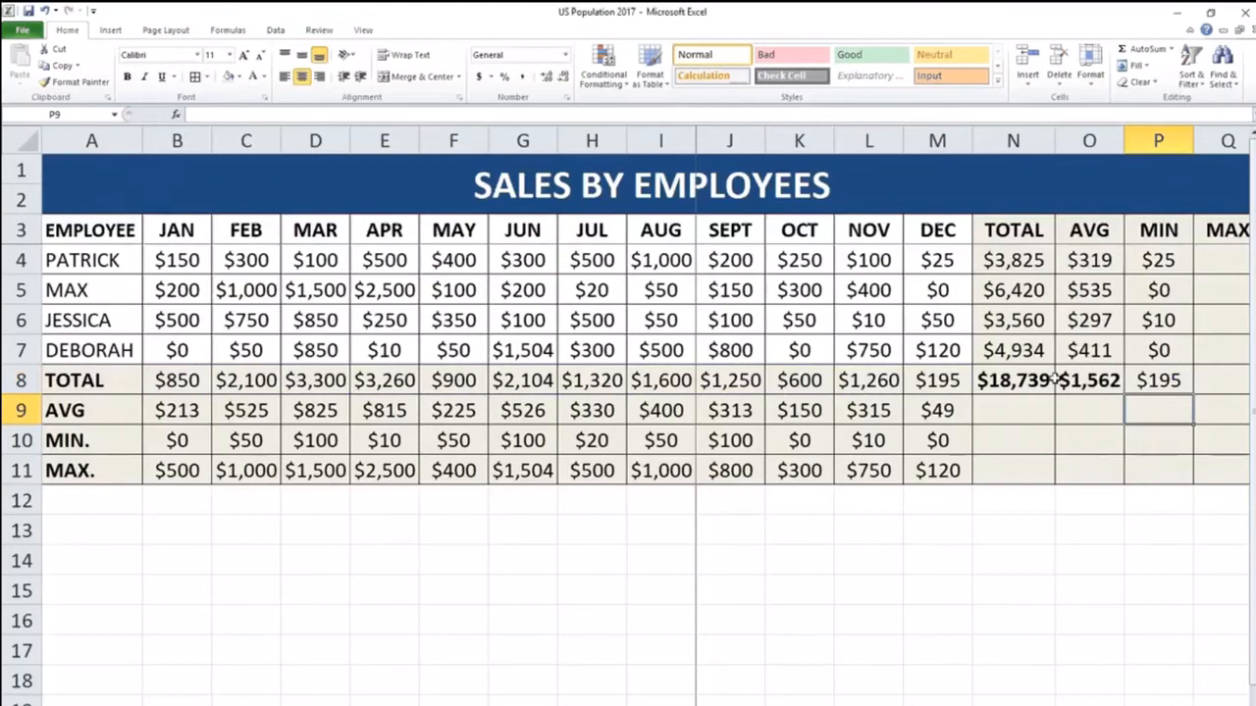
{"action": "left_click", "coordinate": [1156, 381]}
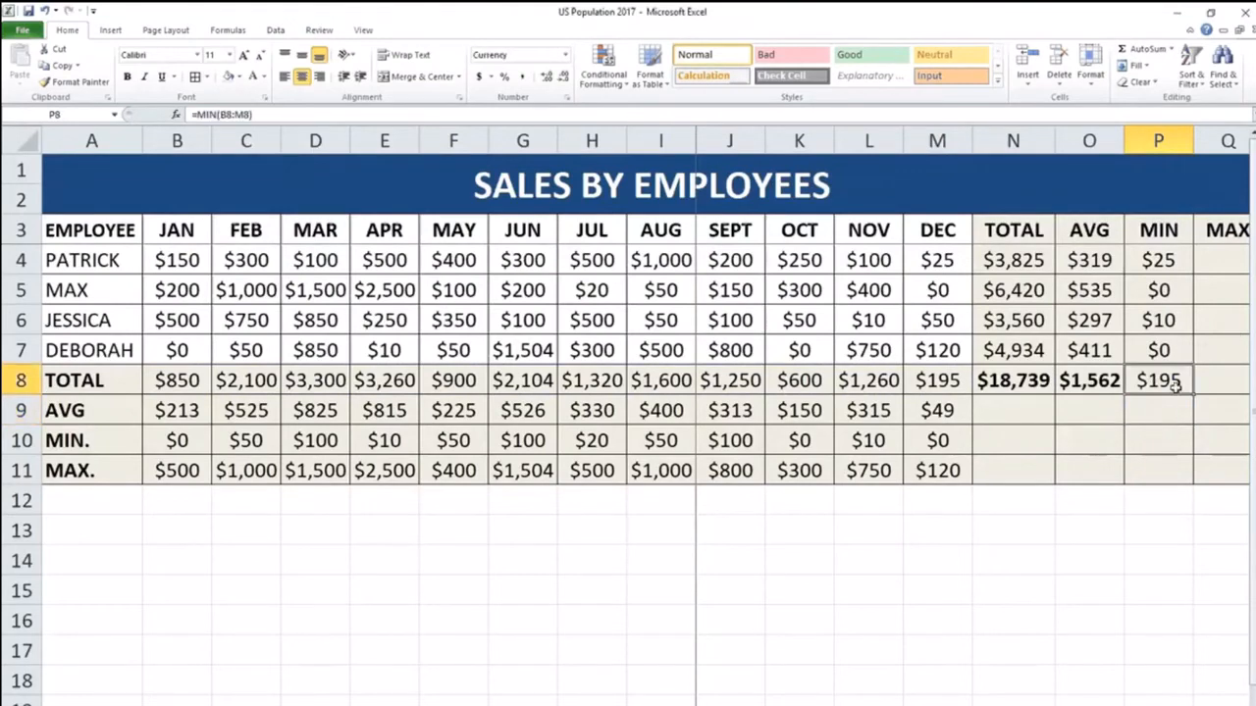
{"action": "key", "text": "ctrl+b"}
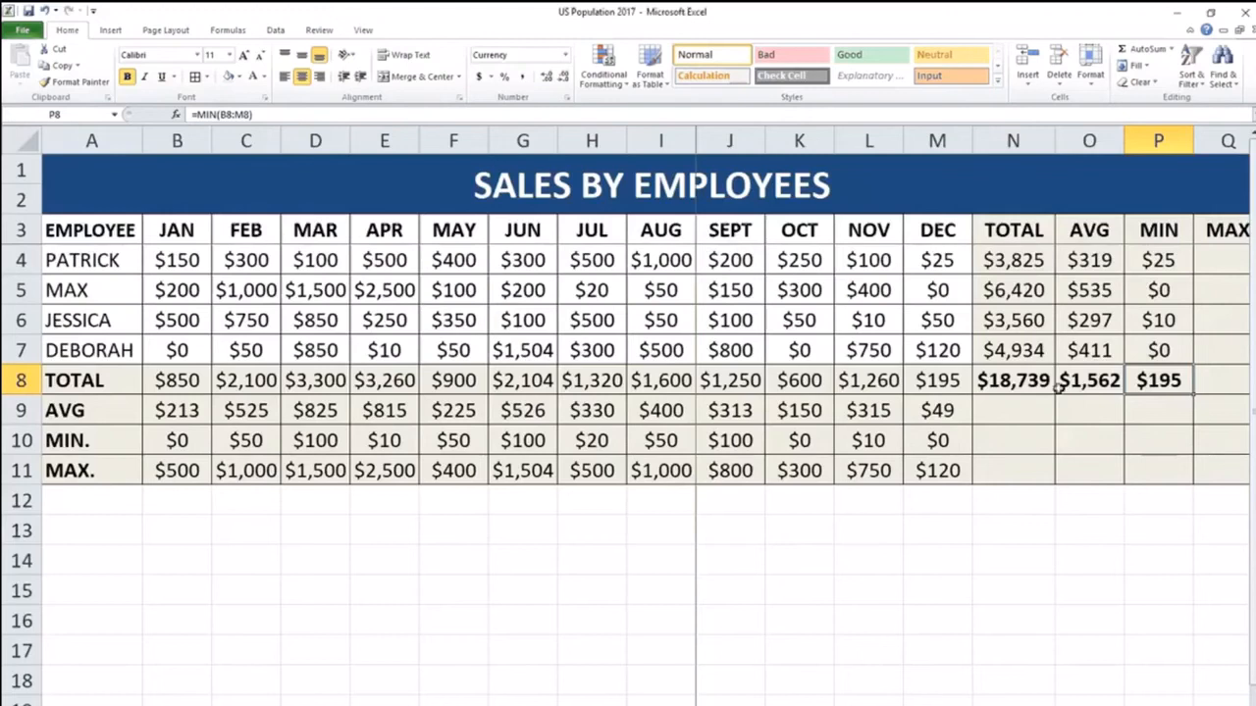
{"action": "left_click", "coordinate": [965, 389]}
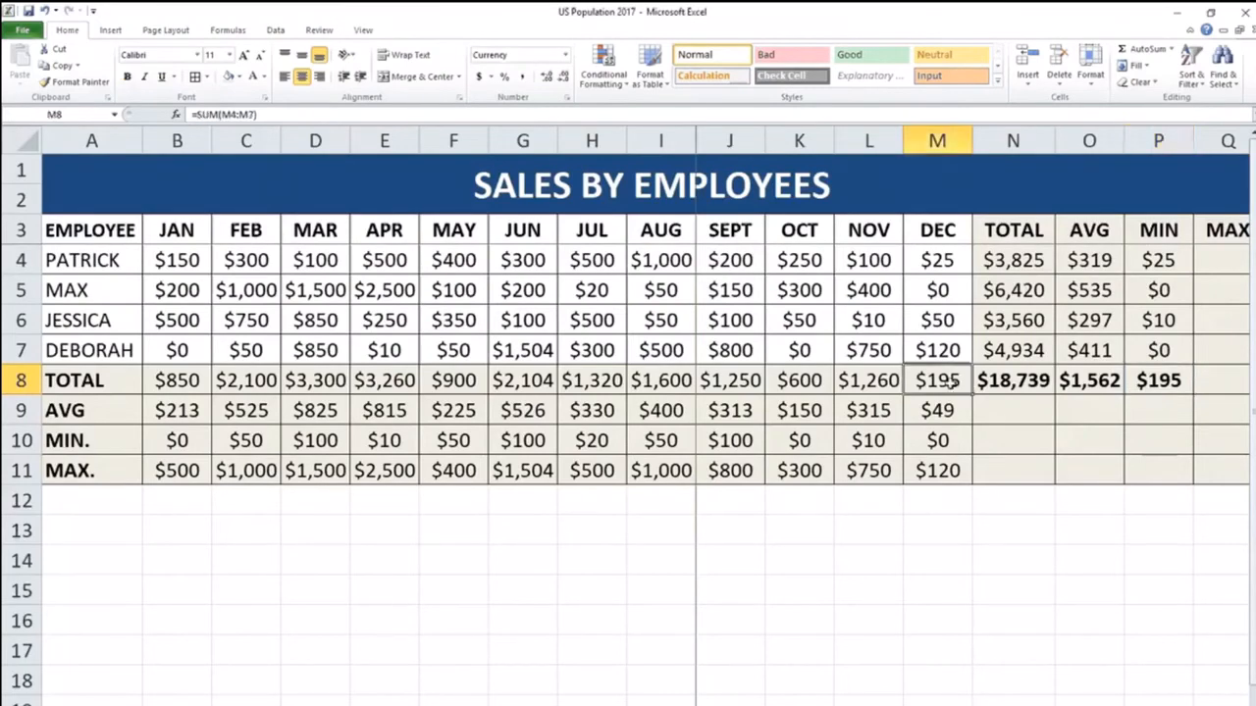
Find the first employee's highest monthly sales in Q4 with =MAX(B4:M4)
{"action": "left_click", "coordinate": [1199, 266]}
{"action": "type", "text": "="}
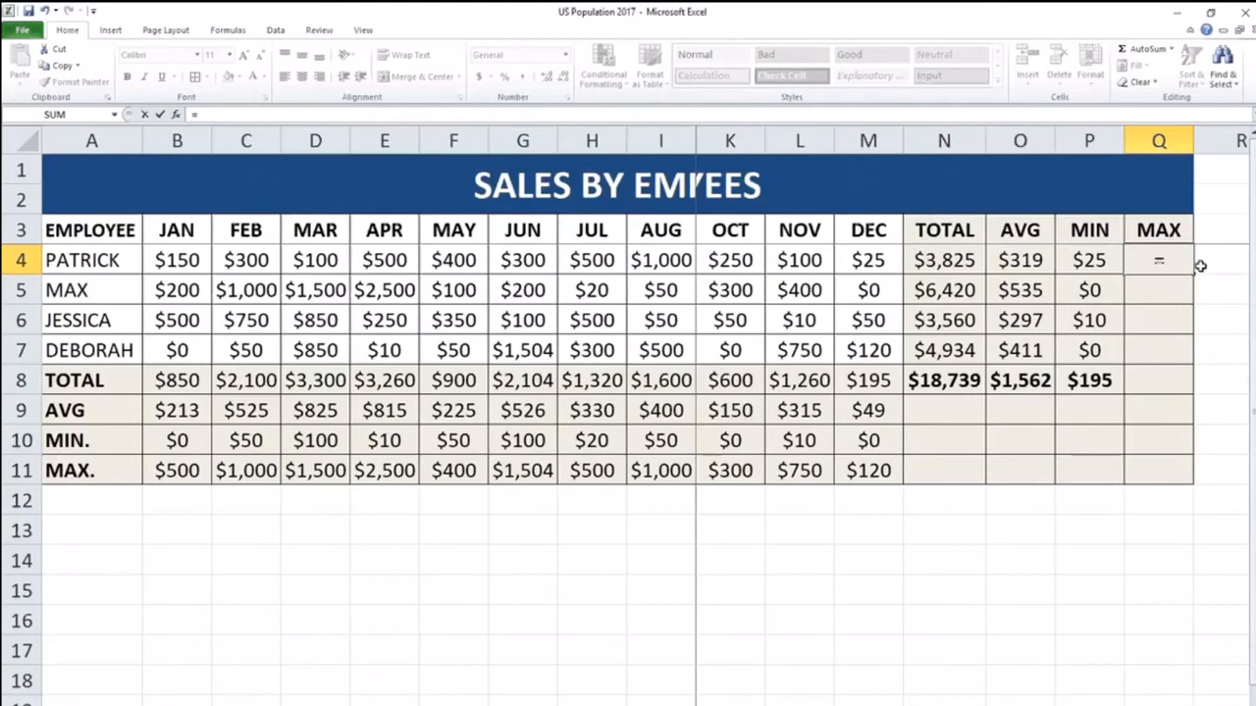
{"action": "type", "text": "MAX("}
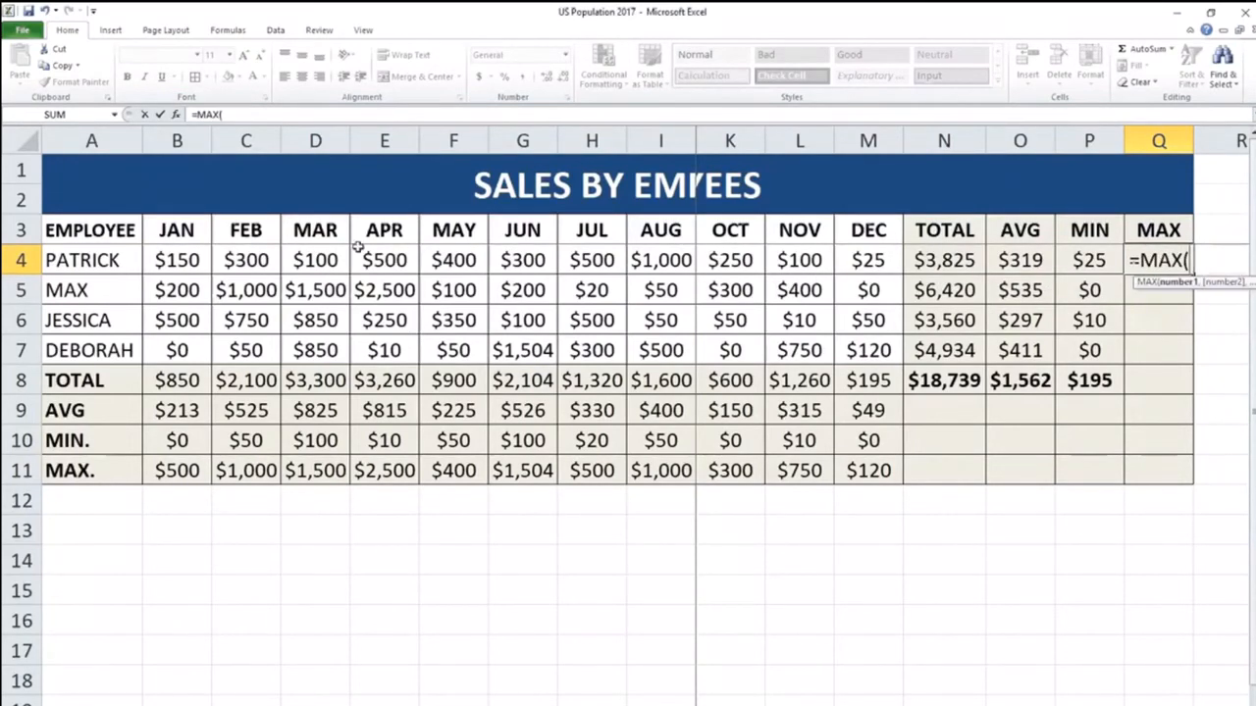
{"action": "left_click", "coordinate": [194, 260]}
{"action": "left_click_drag", "start_coordinate": [190, 260], "coordinate": [921, 263]}
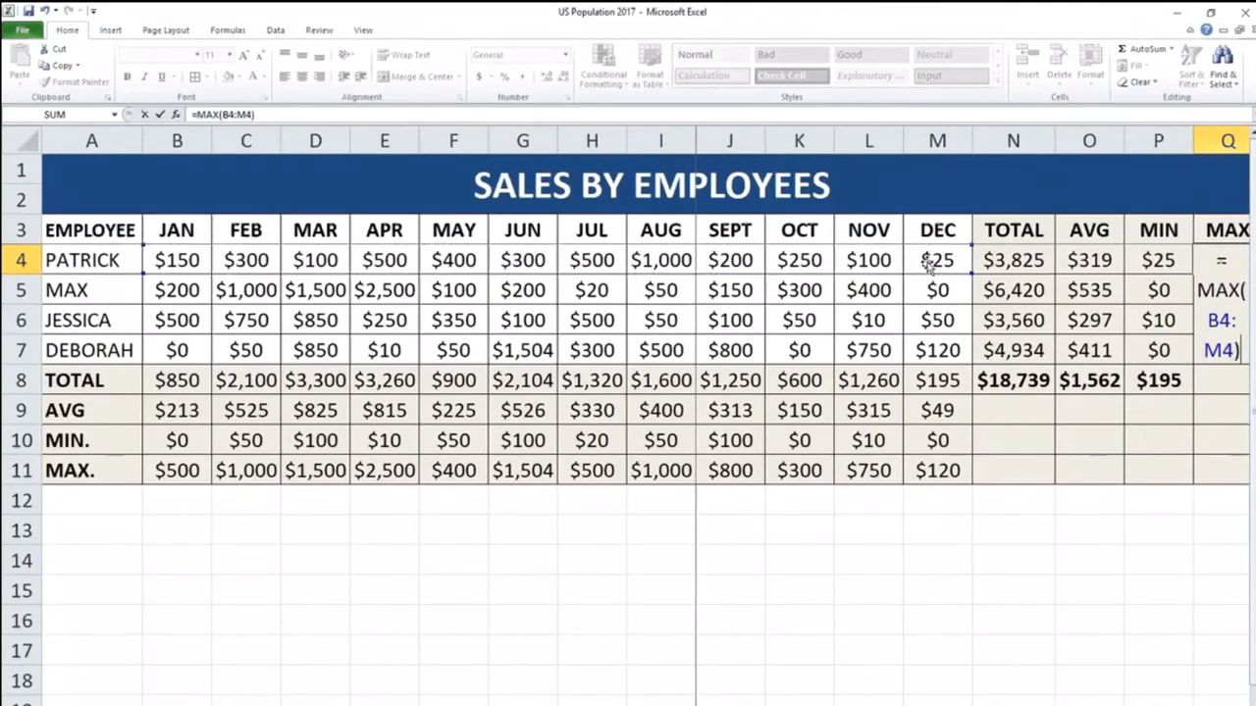
{"action": "key", "text": "Return"}
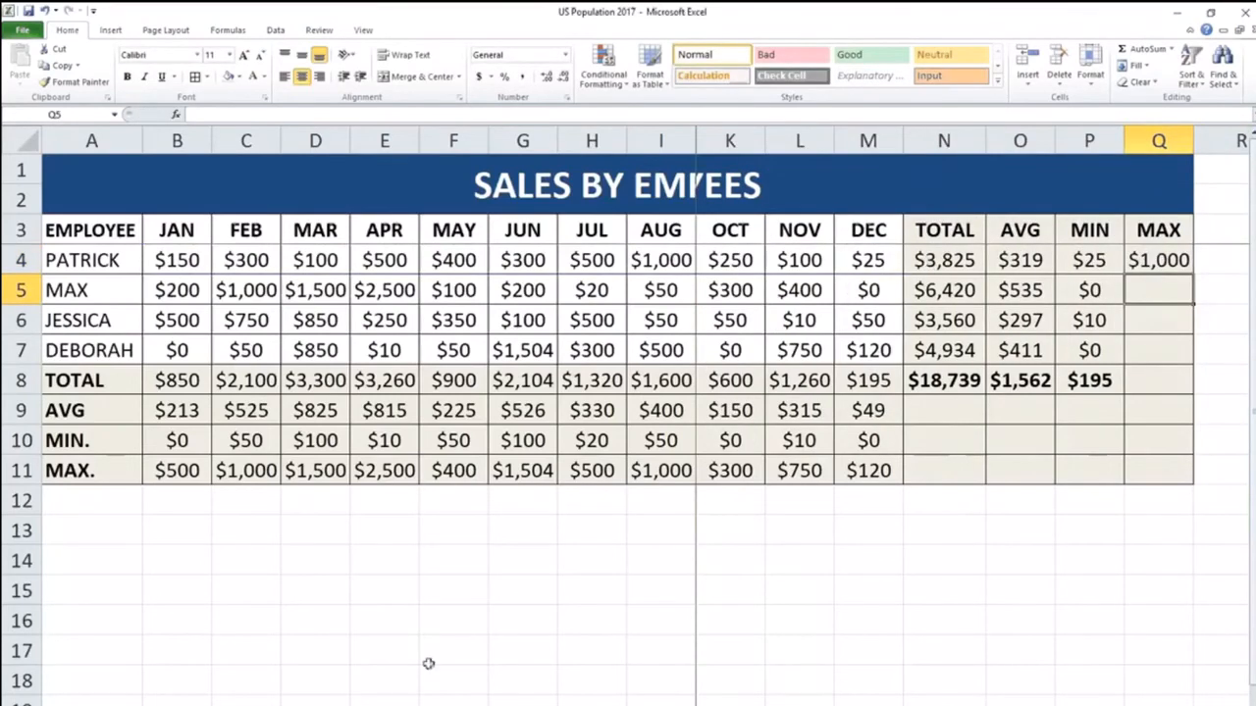
Copy the maximum formula from Q4 down Q5:Q7 for the remaining employees and check the copied formulas
{"action": "left_click", "coordinate": [1172, 263]}
{"action": "left_click_drag", "start_coordinate": [1196, 276], "coordinate": [1180, 369]}
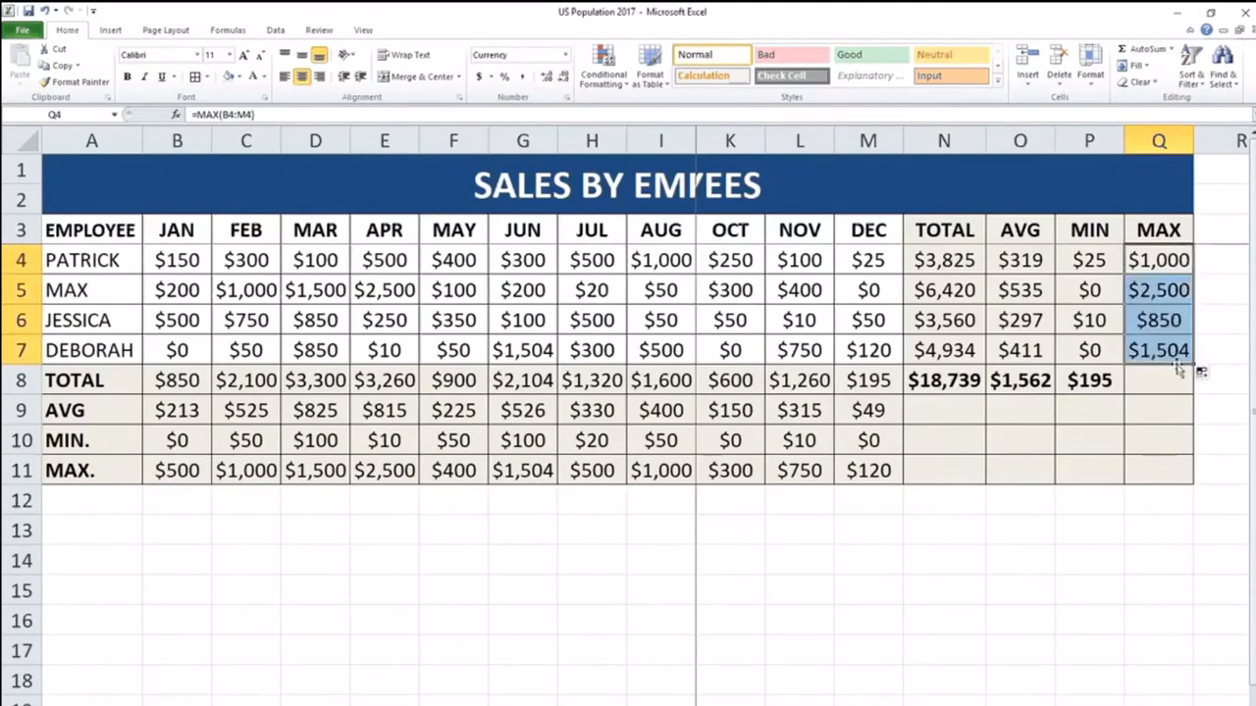
{"action": "left_click", "coordinate": [1168, 293]}
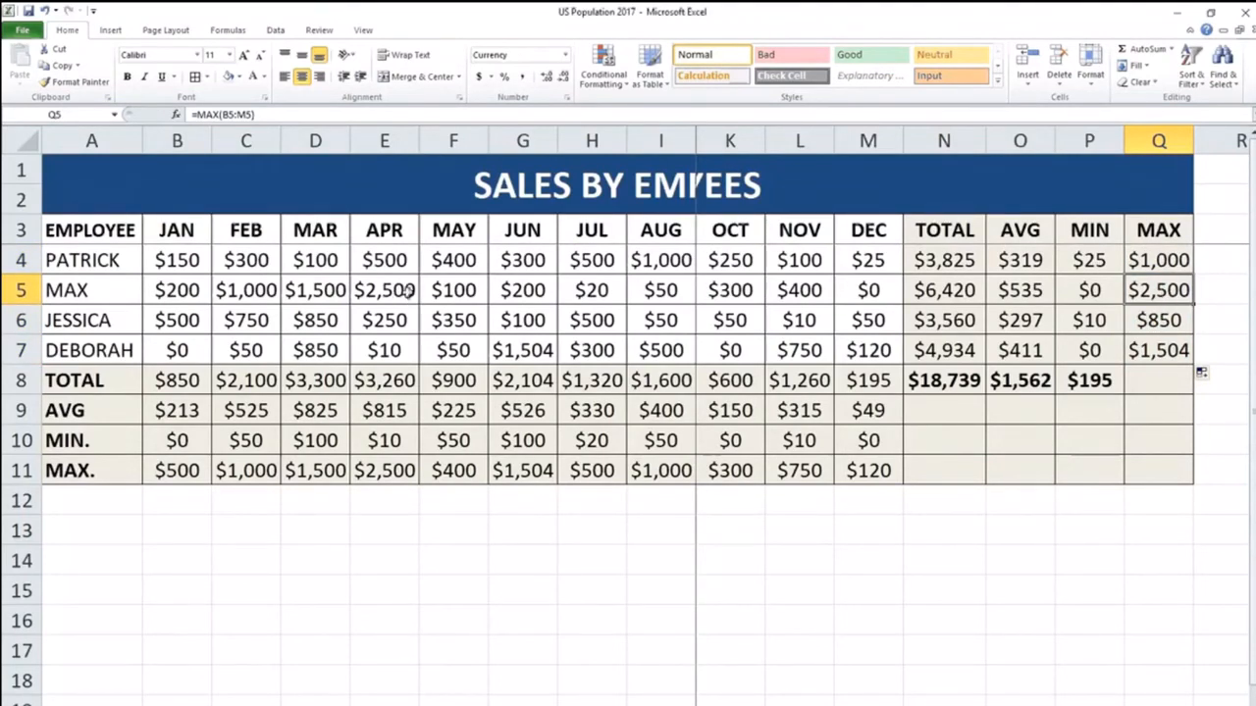
{"action": "left_click", "coordinate": [1159, 358]}
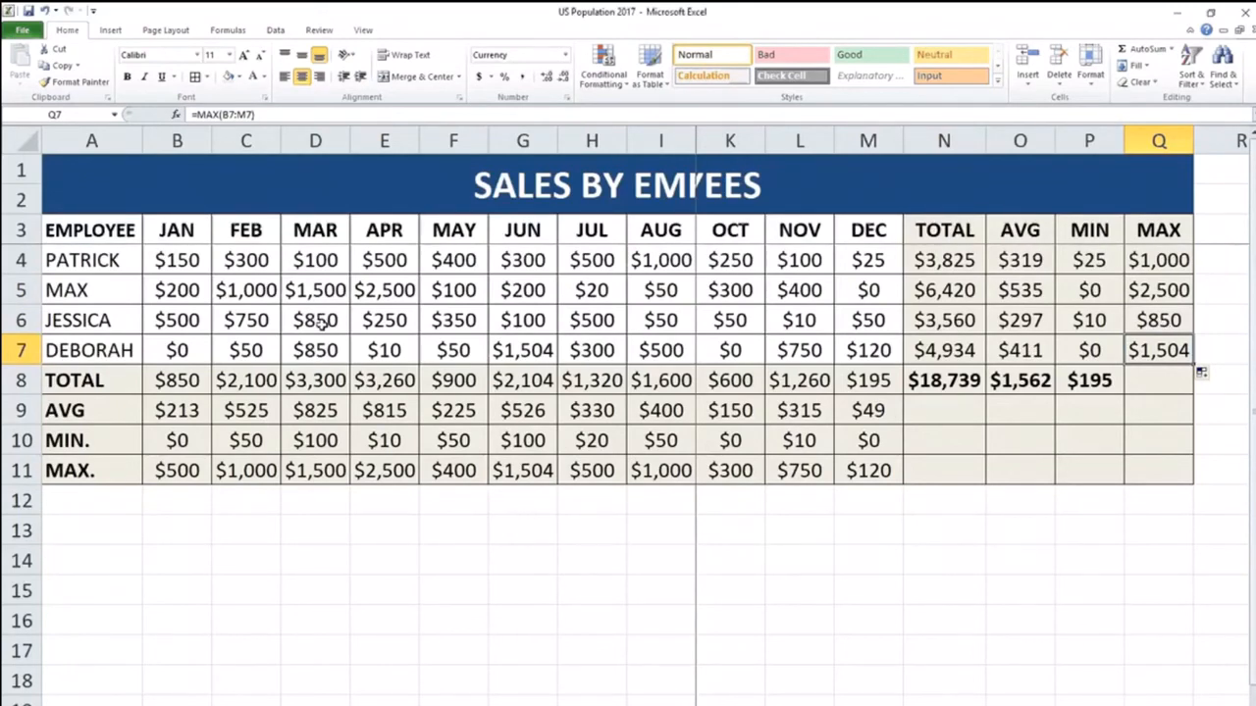
Find the highest monthly total in Q8 with =MAX(B8:M8) and make the cell bold
{"action": "left_click", "coordinate": [1154, 383]}
{"action": "type", "text": "="}
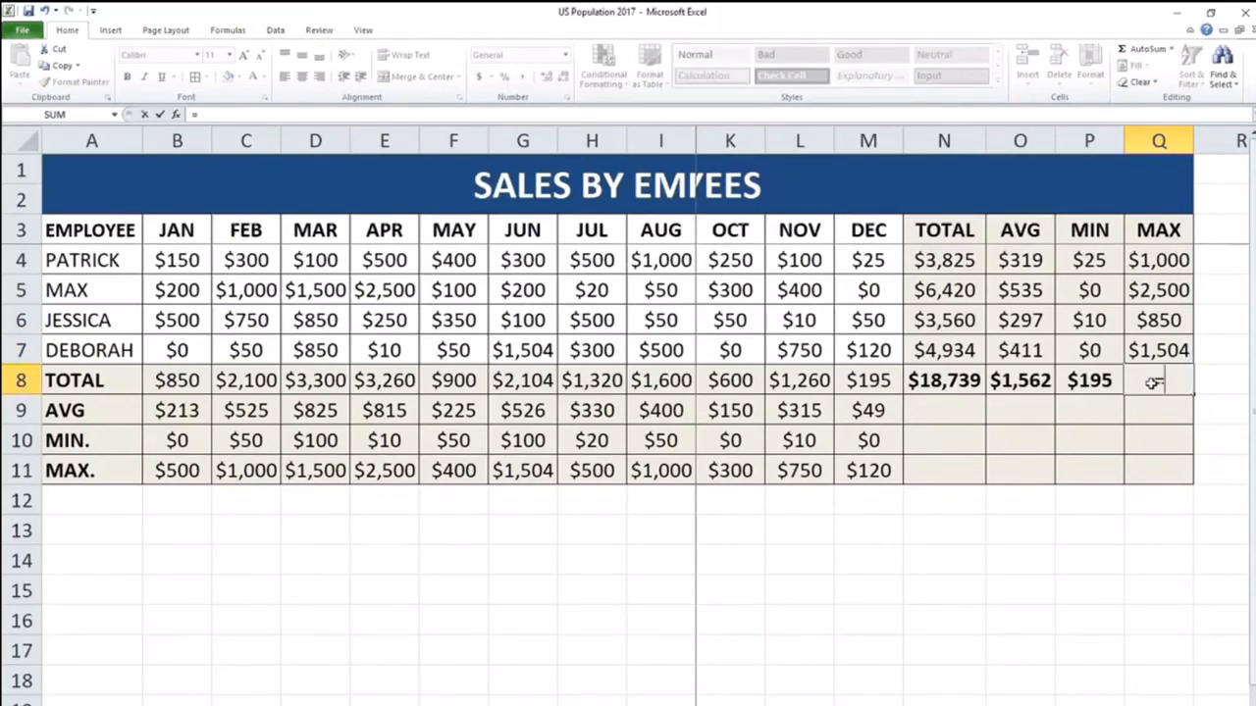
{"action": "type", "text": "MAX("}
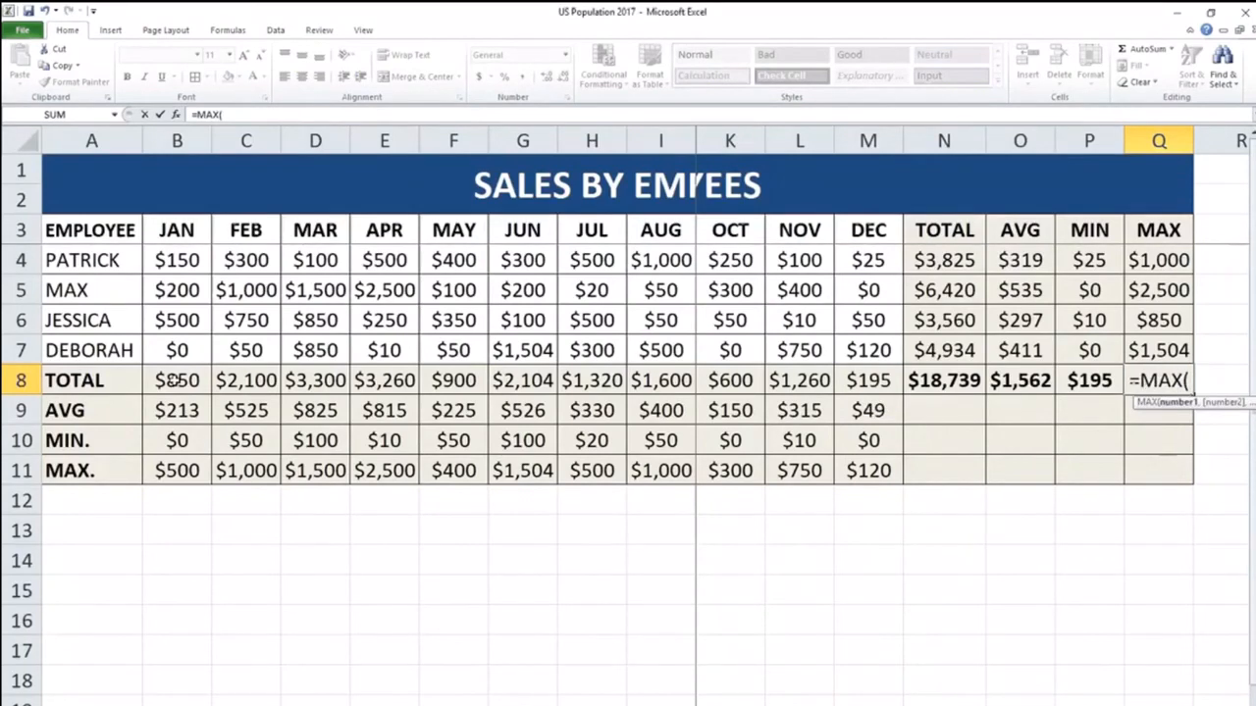
{"action": "left_click_drag", "start_coordinate": [172, 380], "coordinate": [940, 380]}
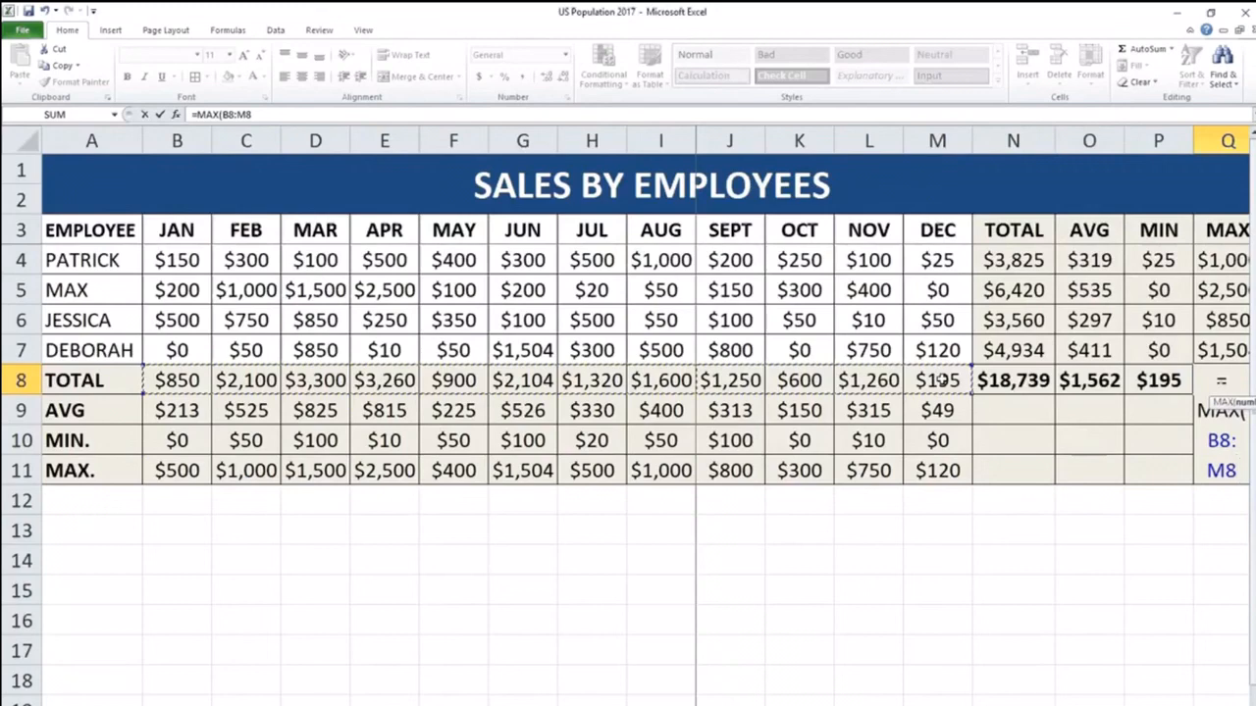
{"action": "type", "text": ")"}
{"action": "key", "text": "Return"}
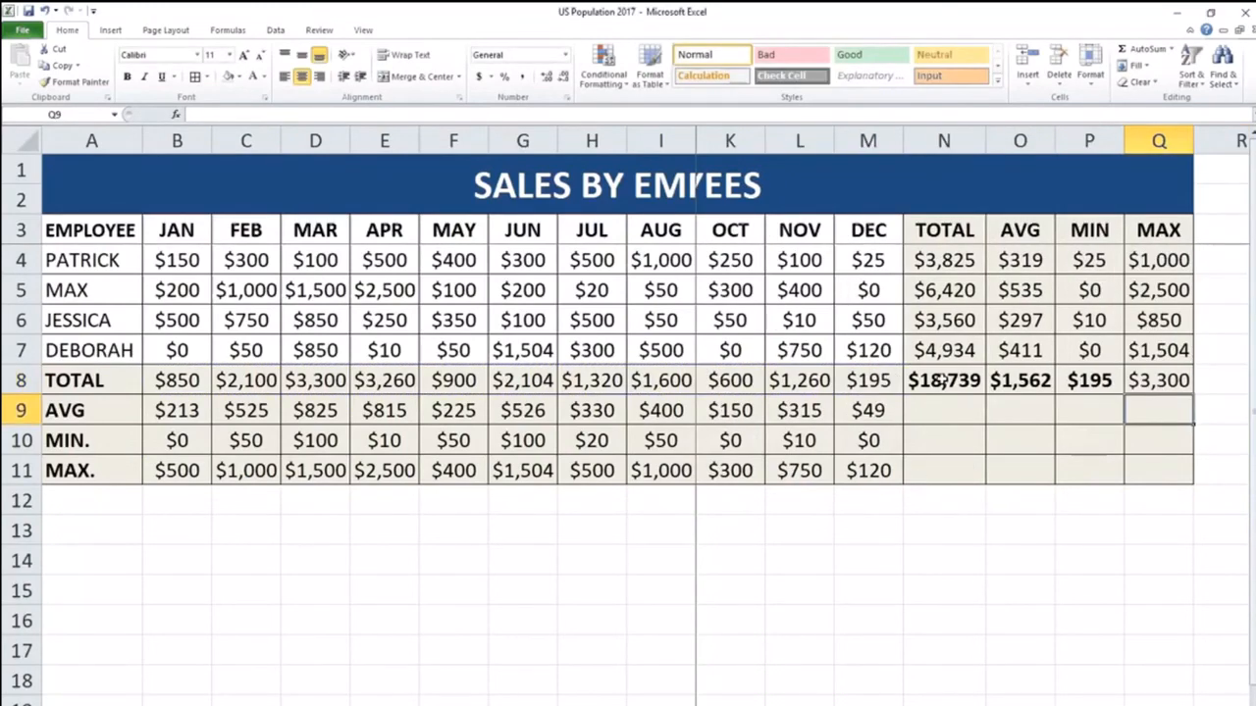
{"action": "key", "text": "Up"}
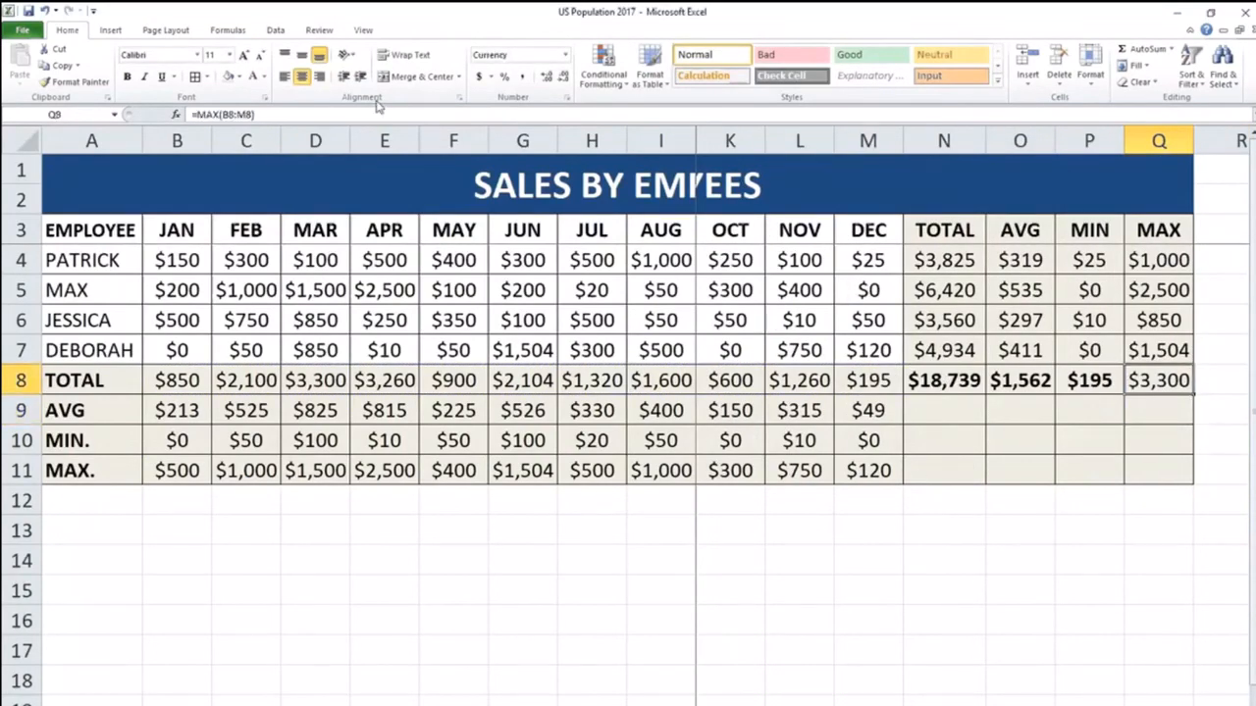
{"action": "left_click", "coordinate": [127, 76]}
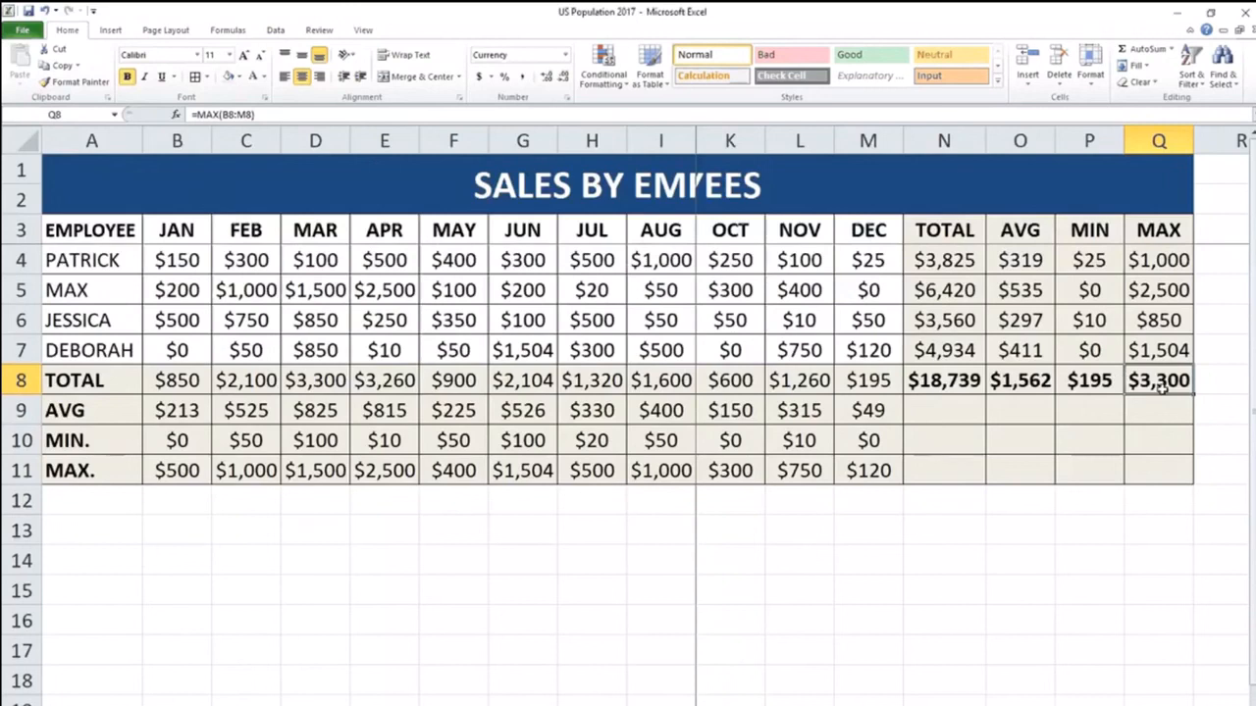